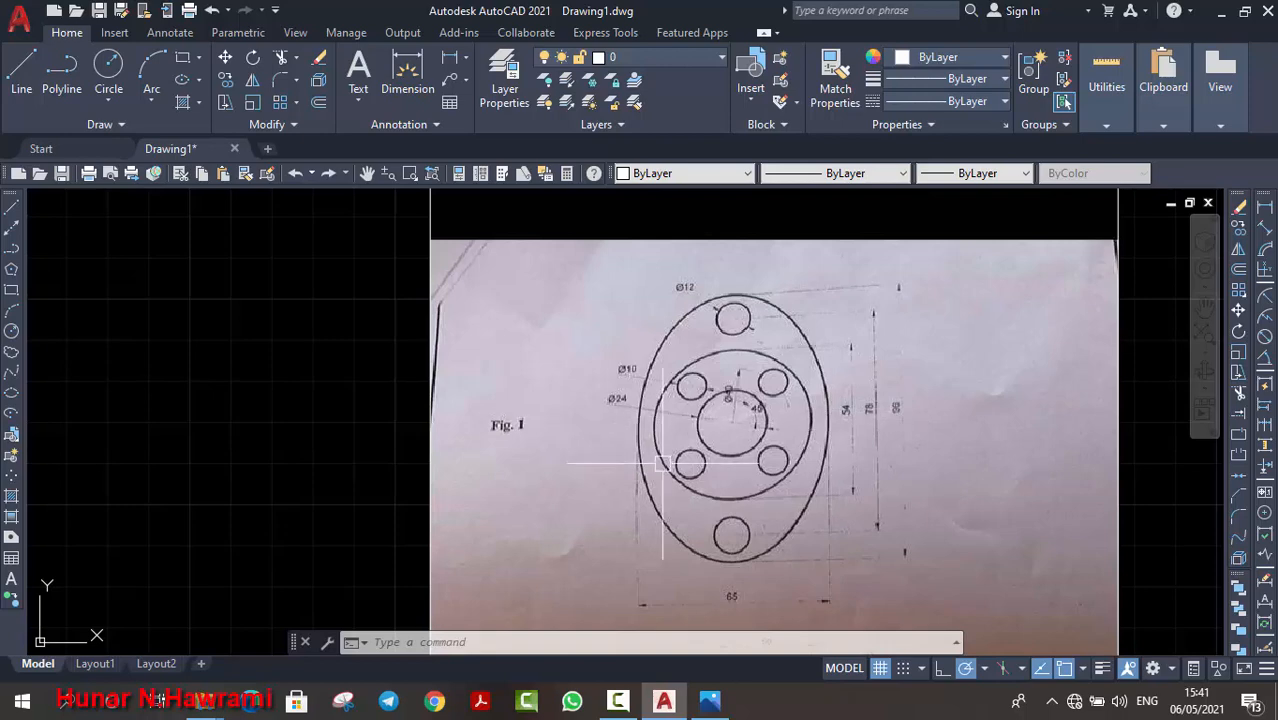
Step: Draw a vertical ellipse beside the reference image with Ortho on, a 96 long axis and a 32.5 distance to the other axis
middle_click_drag(401, 397, 789, 390)
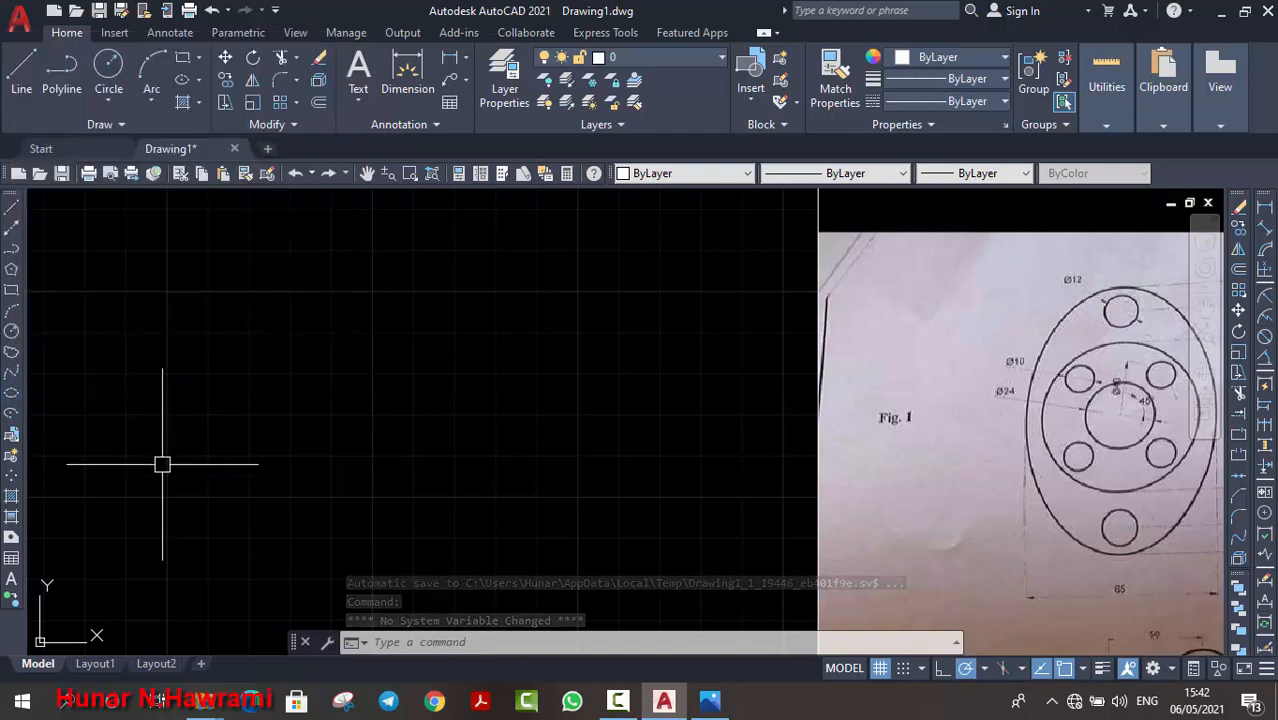
left_click(12, 403)
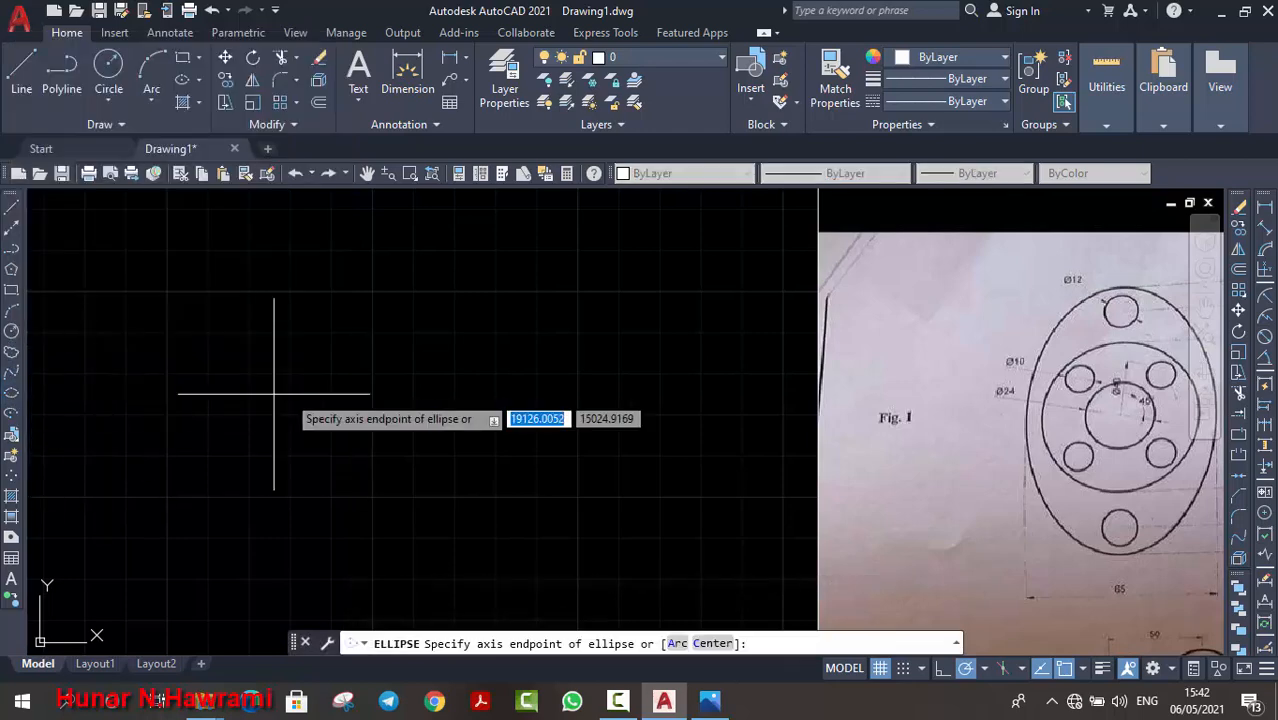
left_click(380, 296)
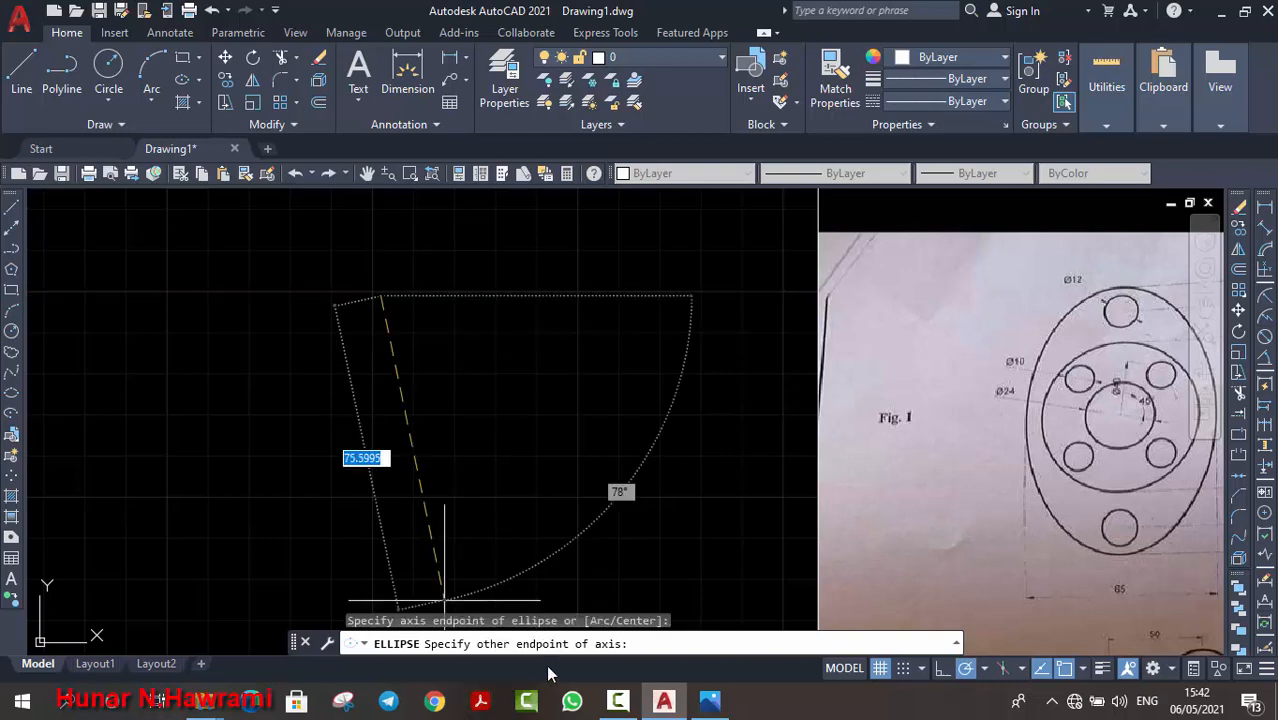
left_click(942, 668)
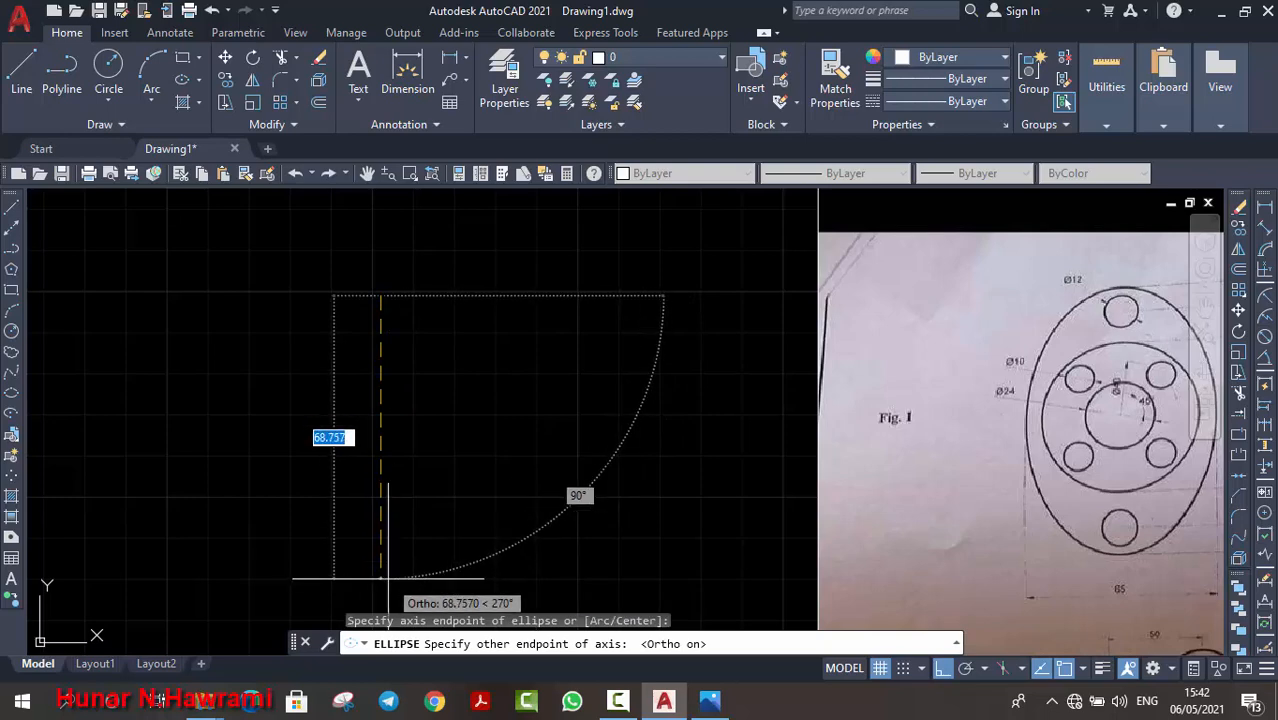
type("96")
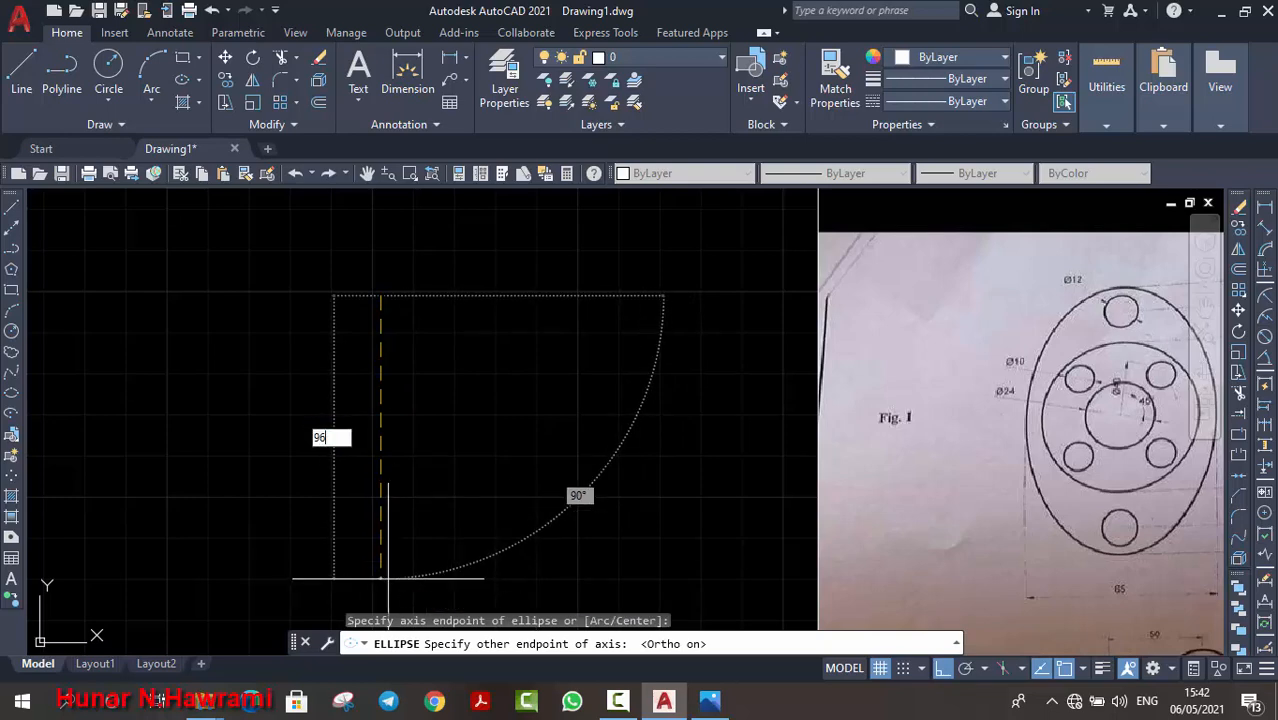
key("Return")
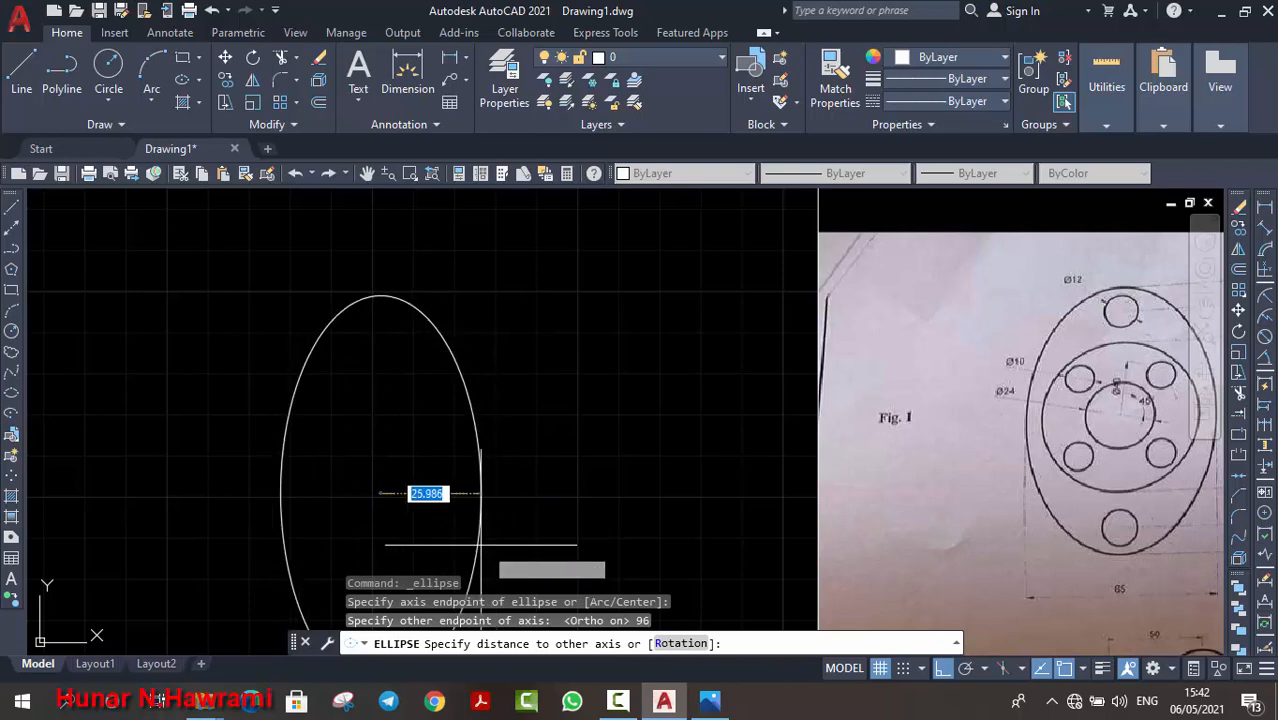
middle_click_drag(455, 515, 469, 366)
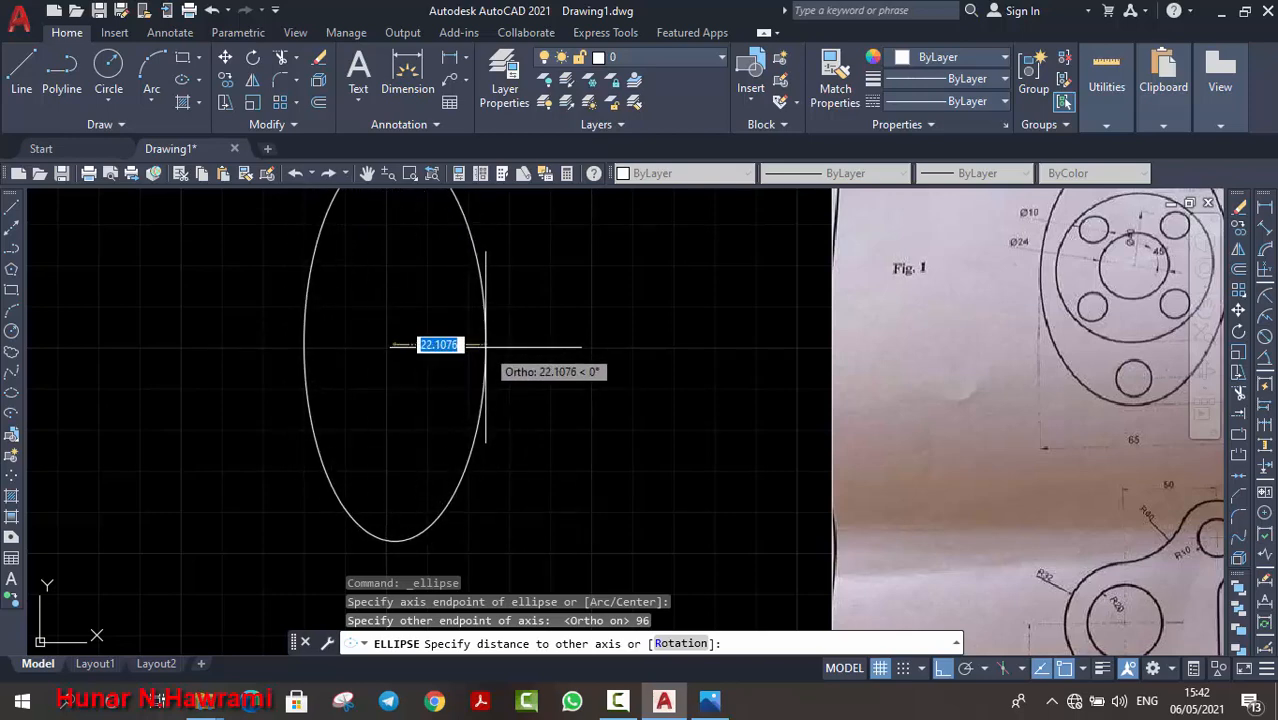
type("32.")
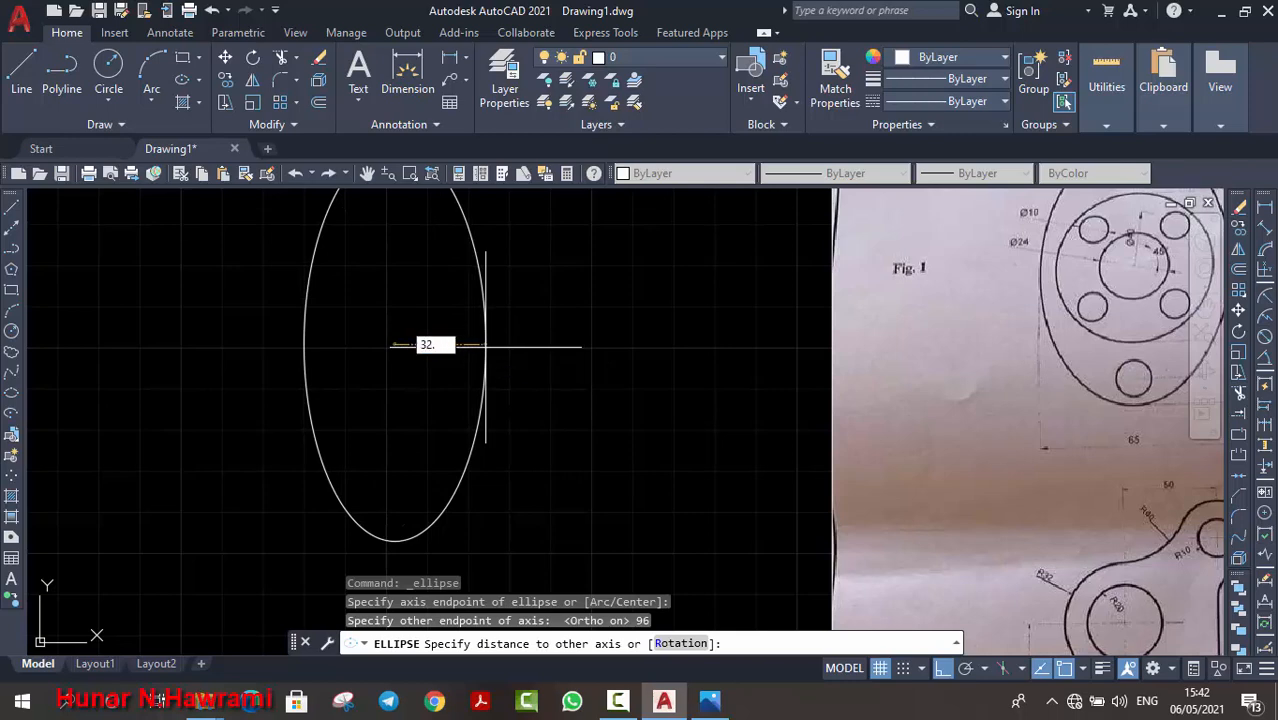
type("5")
key("Return")
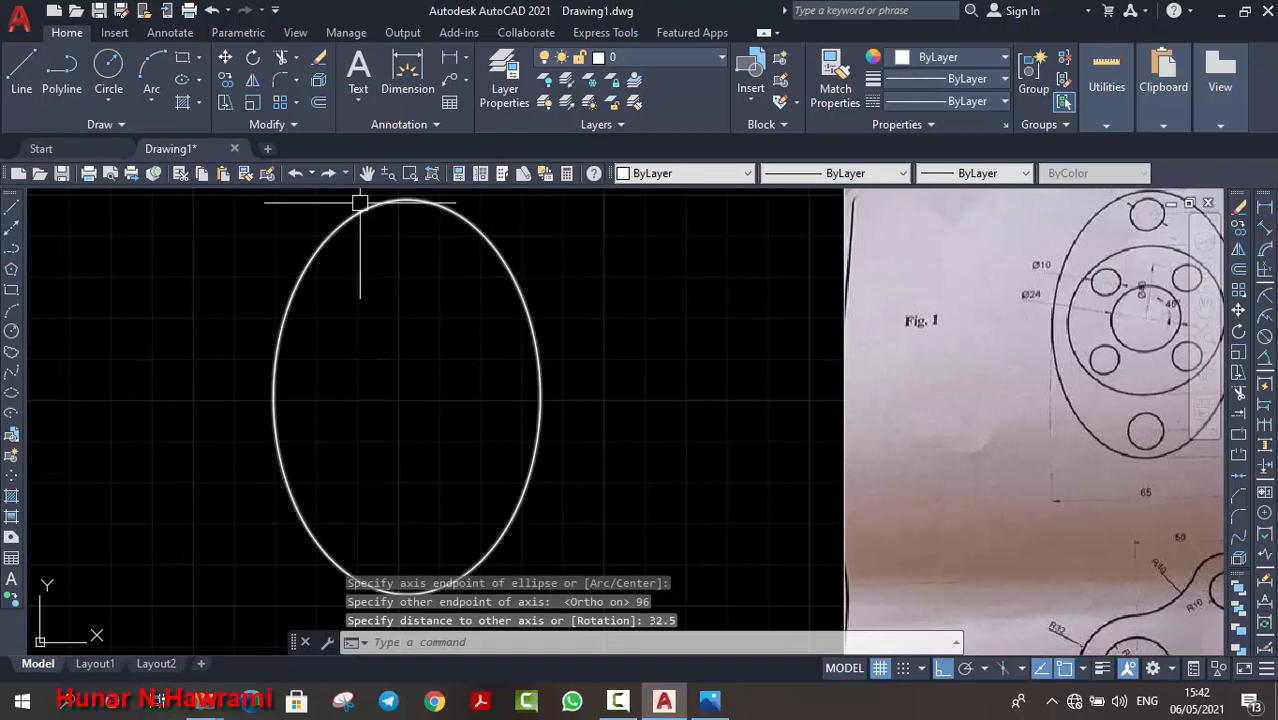
Step: Add a linear dimension for the ellipse's full height between its upper and lower quadrants, placed to its right
left_click(1265, 213)
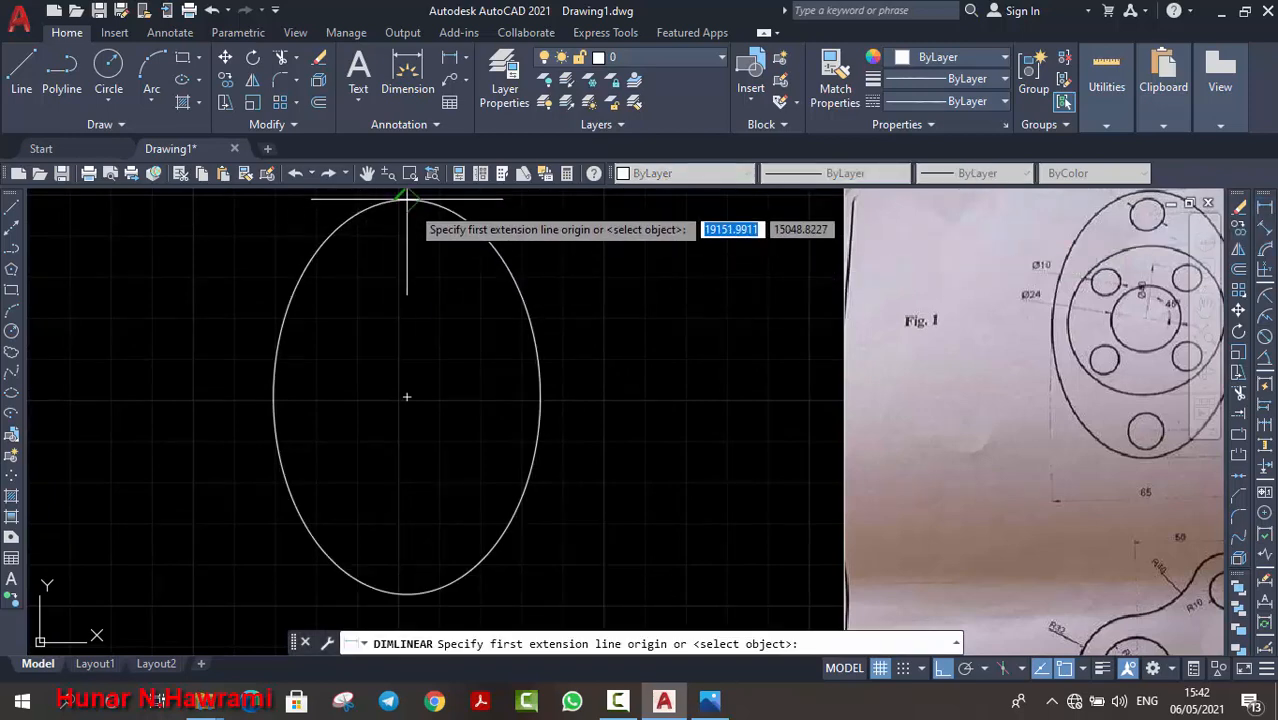
middle_click_drag(392, 239, 402, 244)
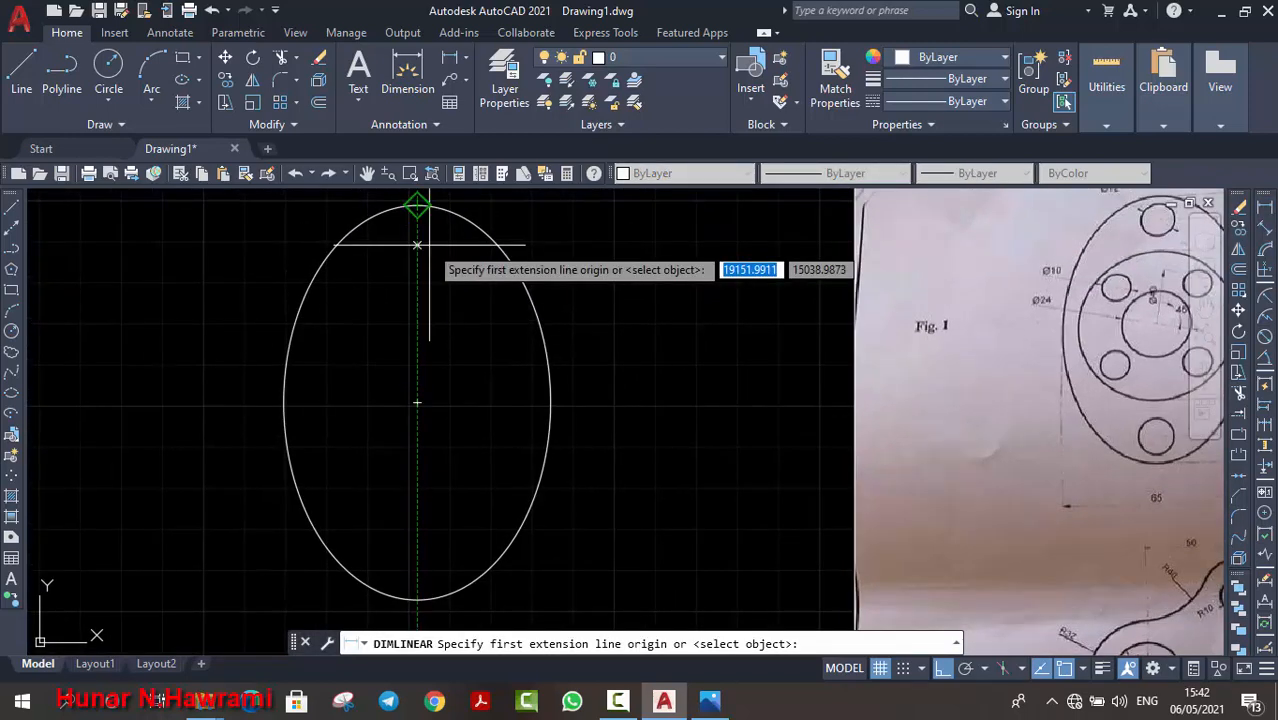
scroll(417, 244, "down", 1)
left_click(421, 220)
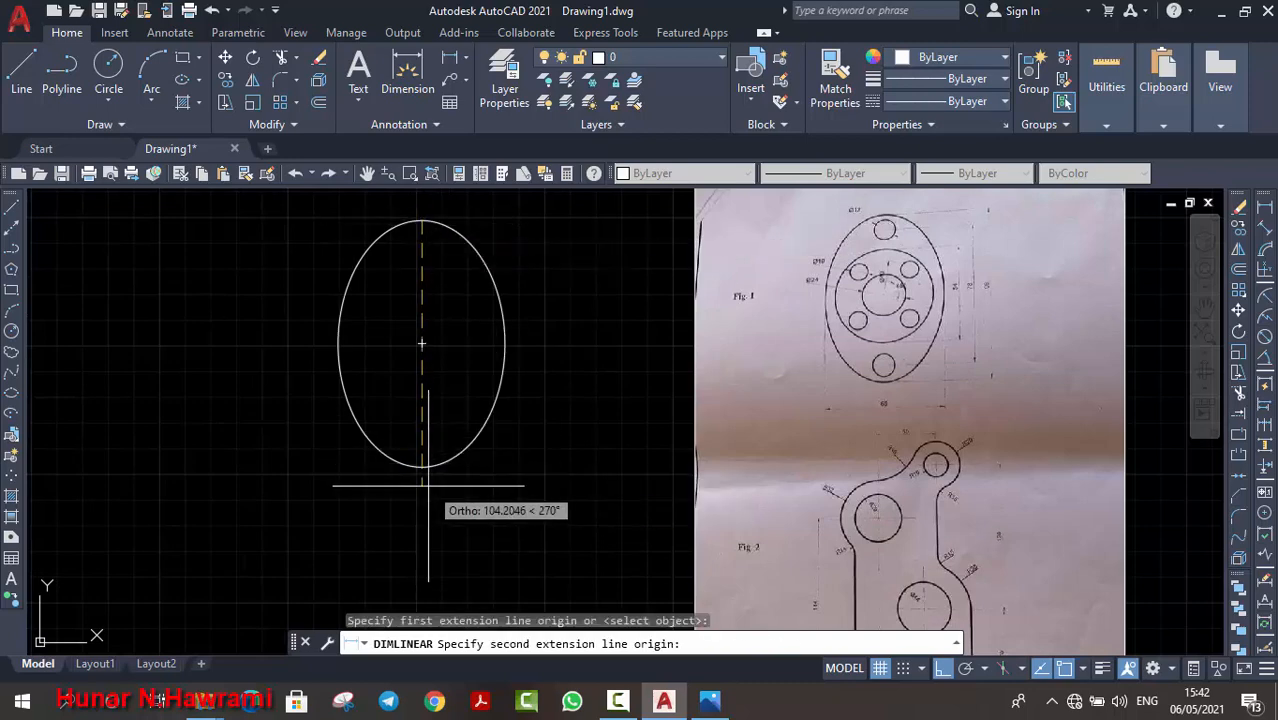
left_click(421, 466)
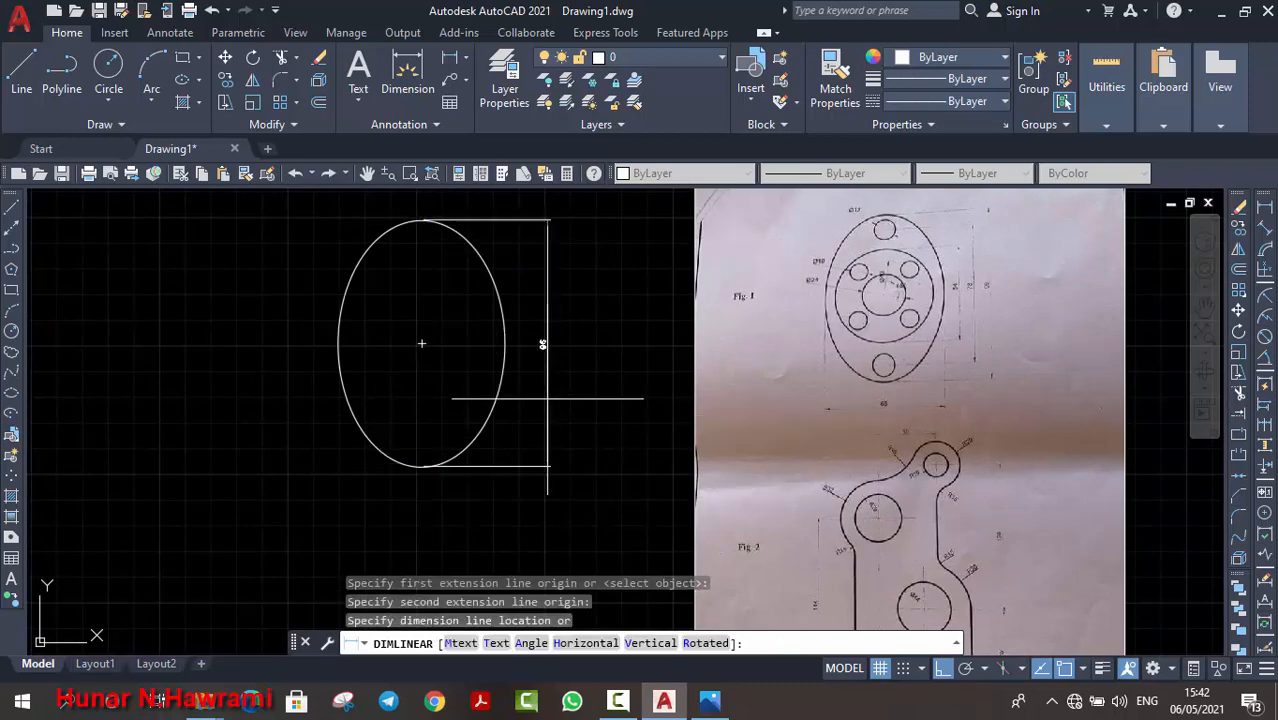
left_click(548, 398)
scroll(542, 342, "up", 4)
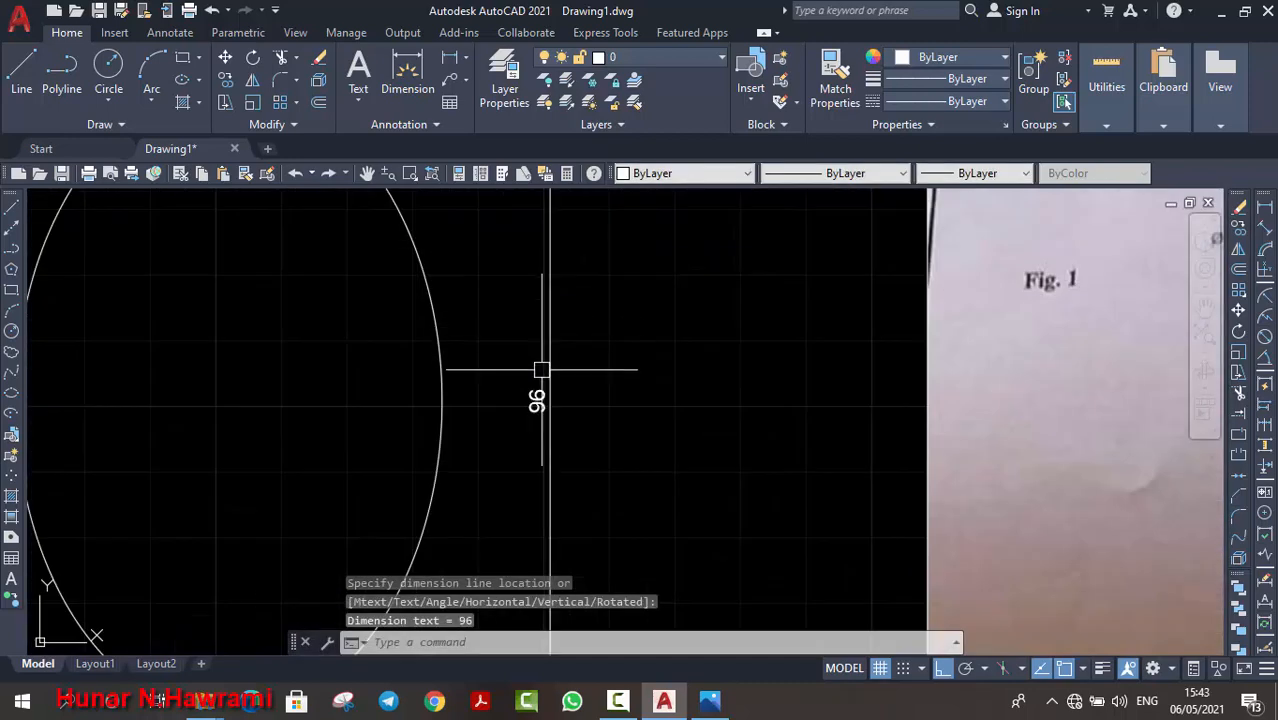
scroll(542, 365, "down", 2)
key("Return")
left_click(478, 390)
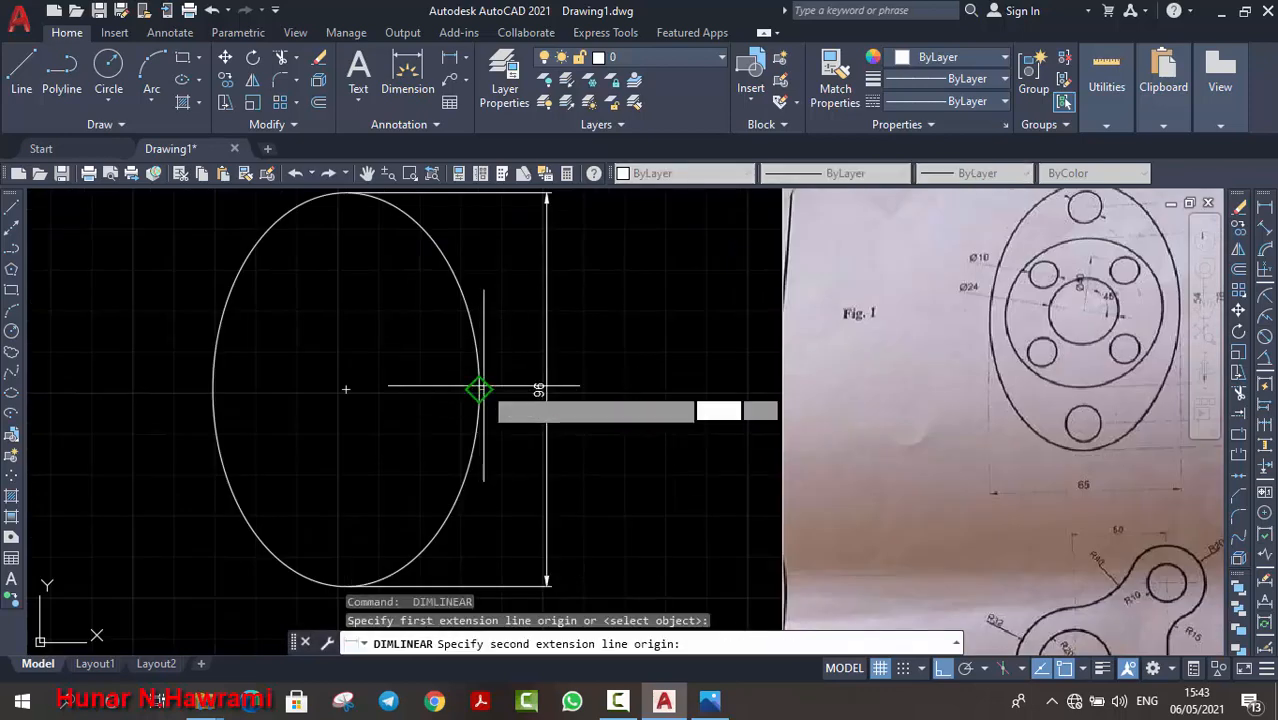
left_click(213, 390)
middle_click_drag(345, 400, 357, 280)
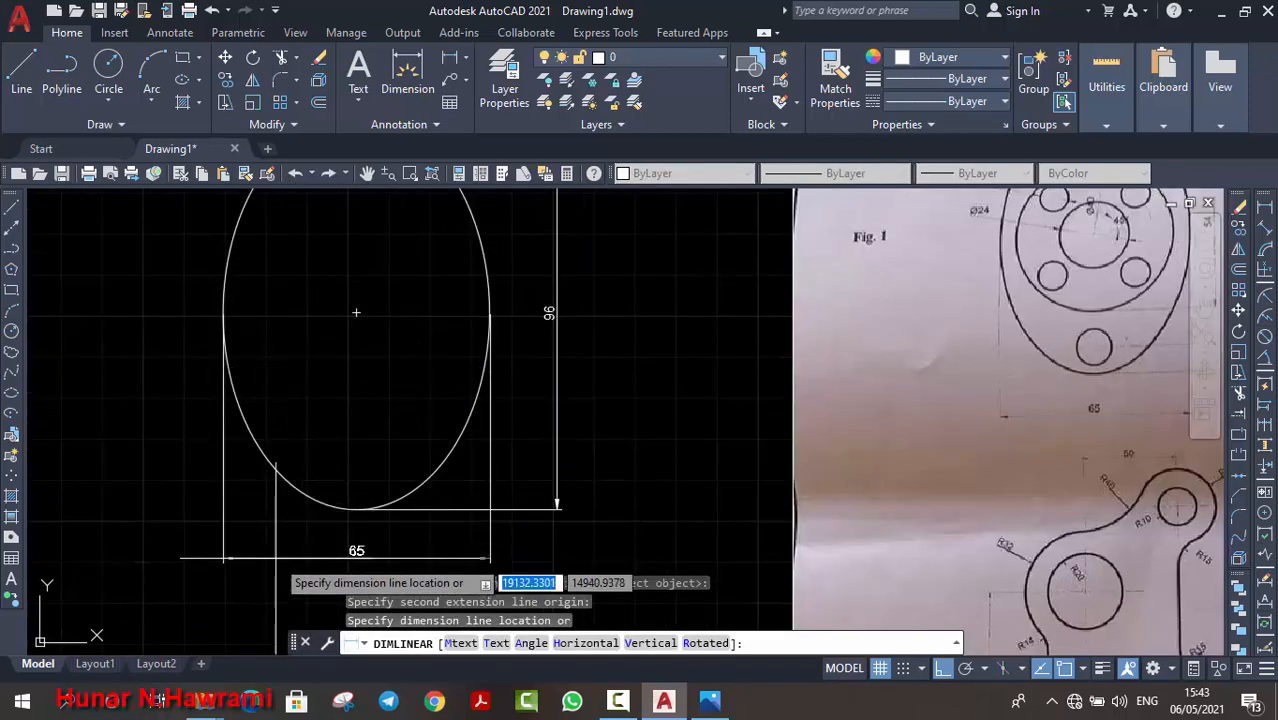
key("Escape")
middle_click_drag(379, 405, 414, 465)
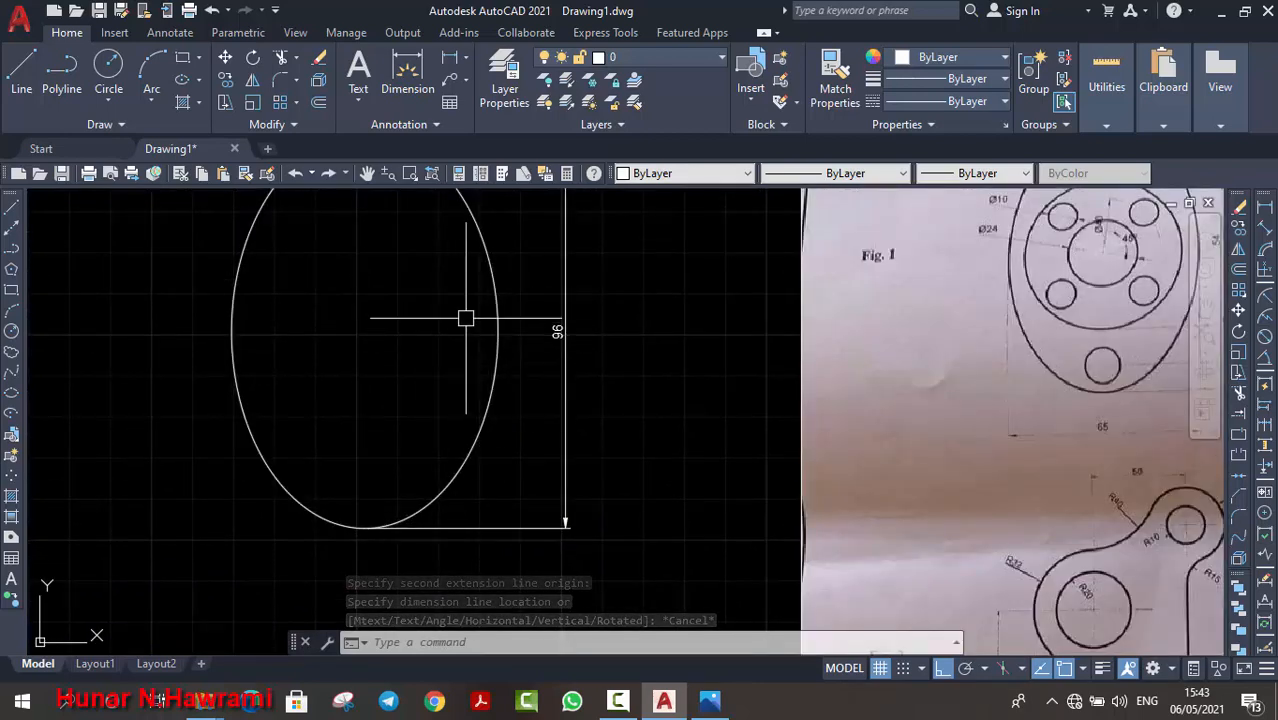
Step: Check the enabled Object Snap and 3D Object Snap modes in the drafting settings while starting a linear dimension
left_click(1265, 210)
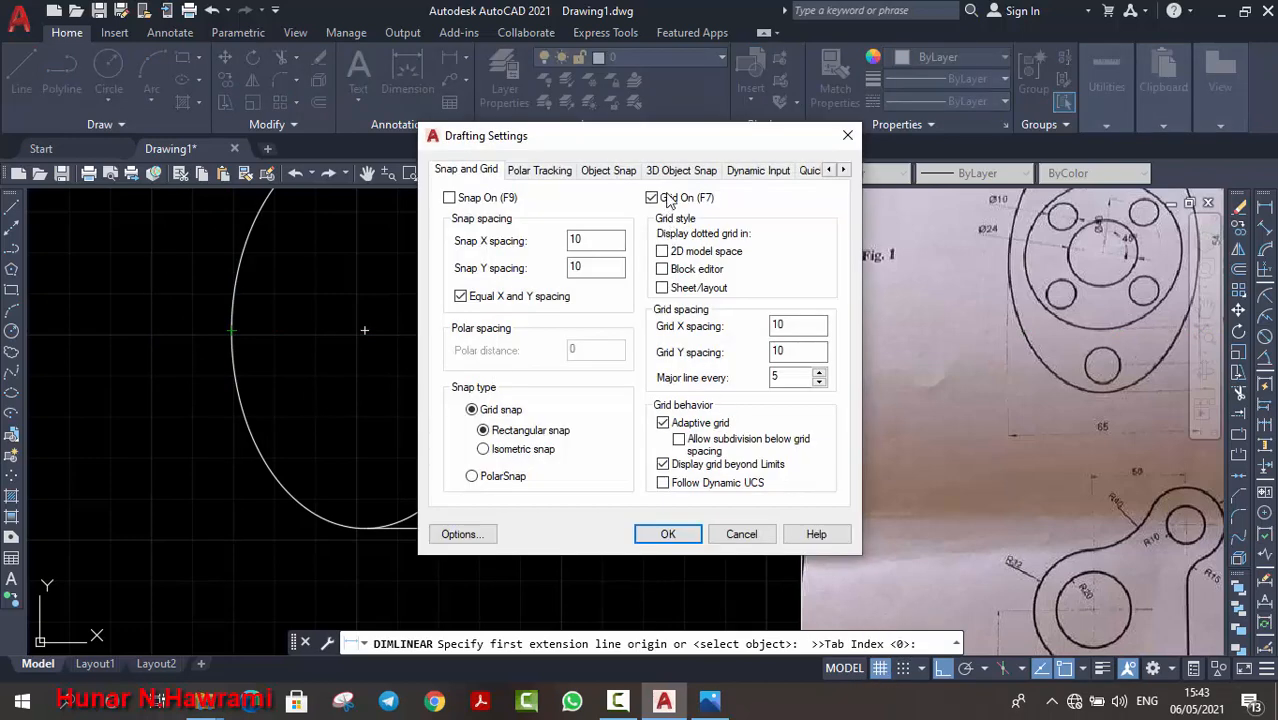
left_click(628, 171)
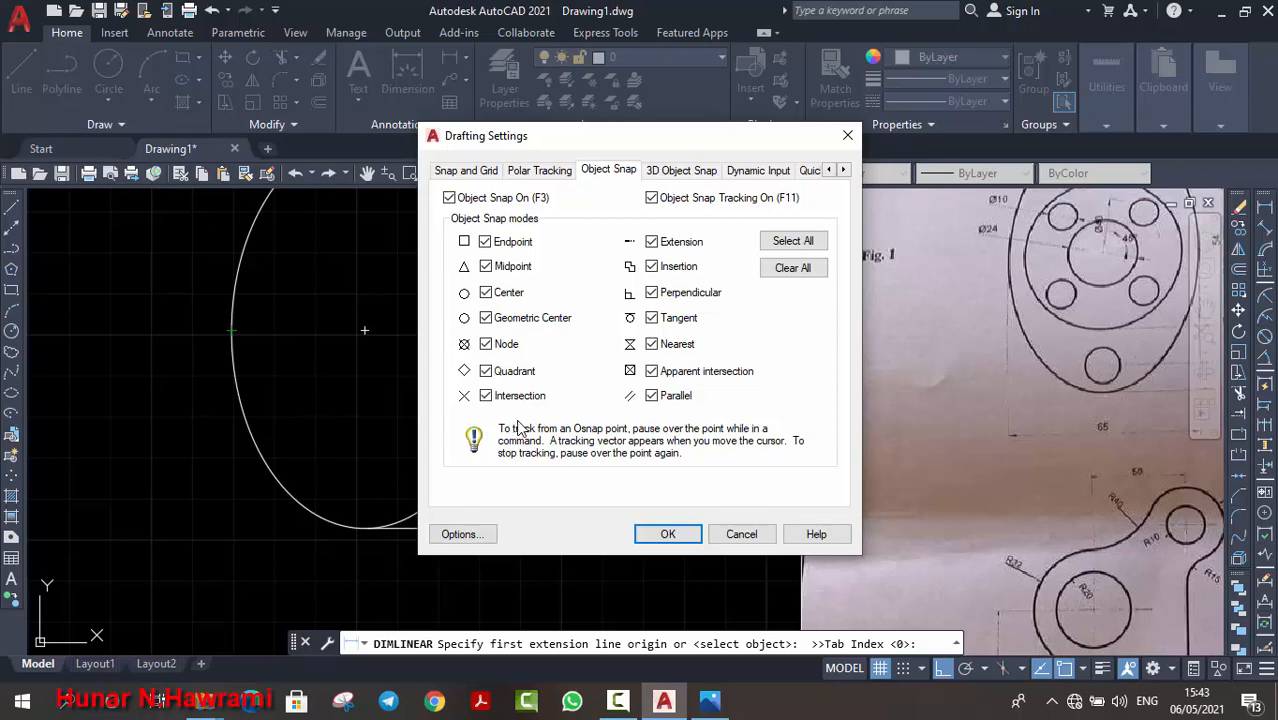
left_click(689, 175)
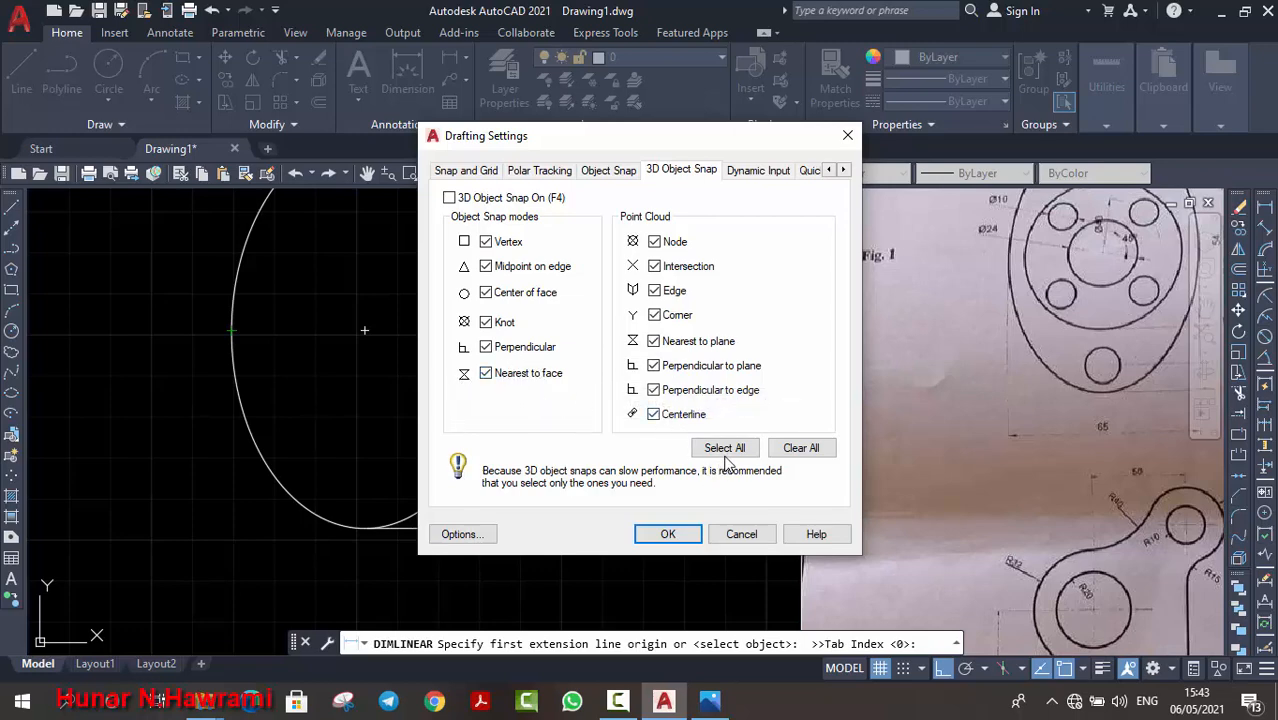
left_click(664, 532)
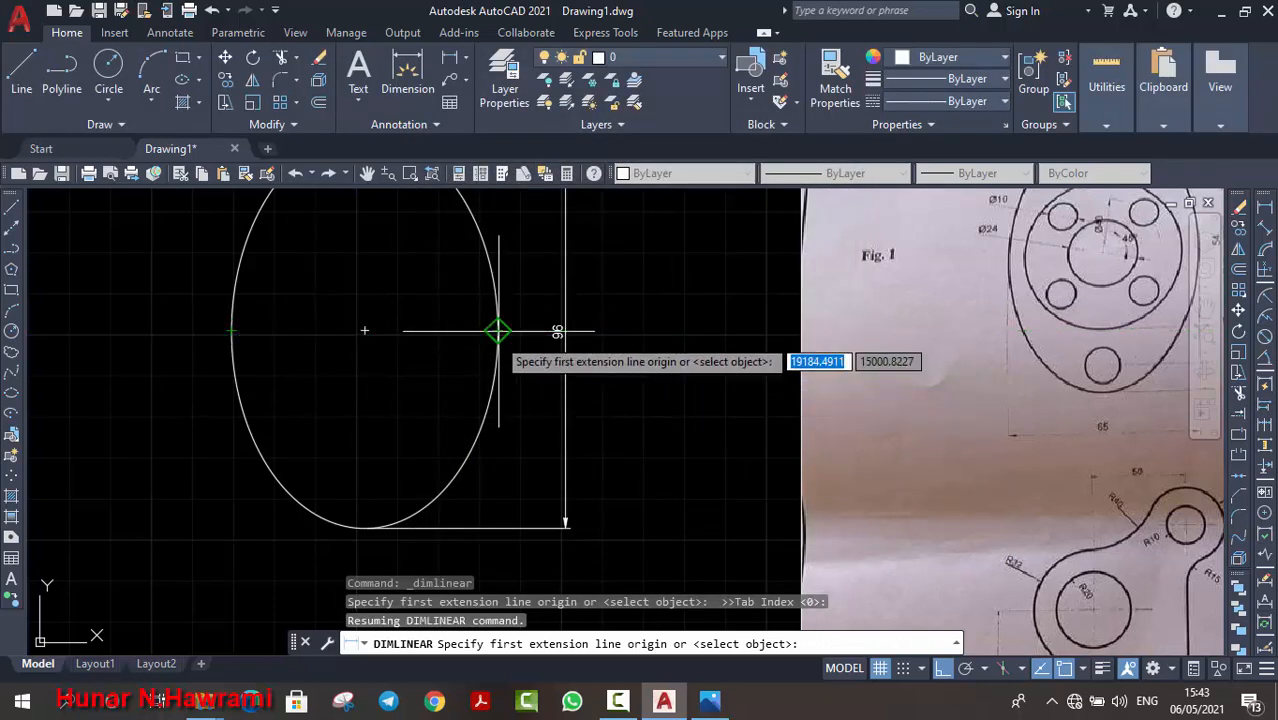
Step: Dimension the ellipse's full width between its left and right quadrants, with the dimension line below the shape
left_click(498, 330)
left_click(231, 330)
middle_click_drag(364, 330, 371, 260)
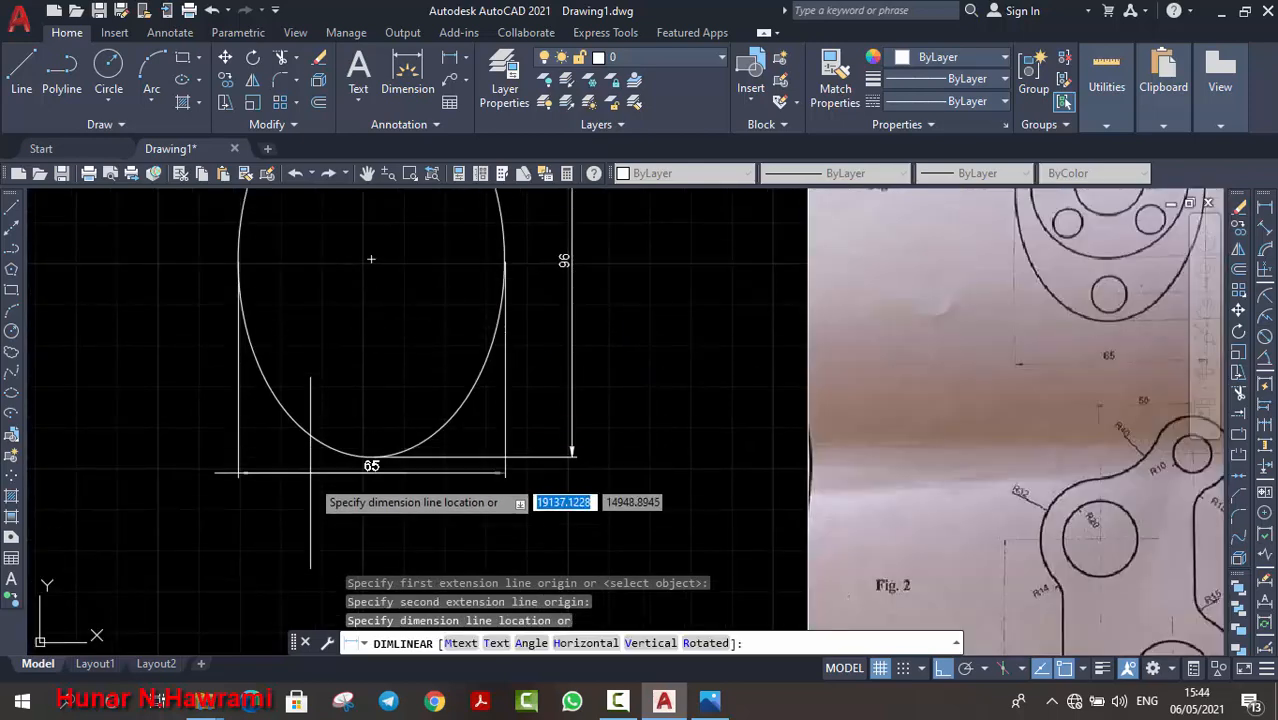
left_click(370, 505)
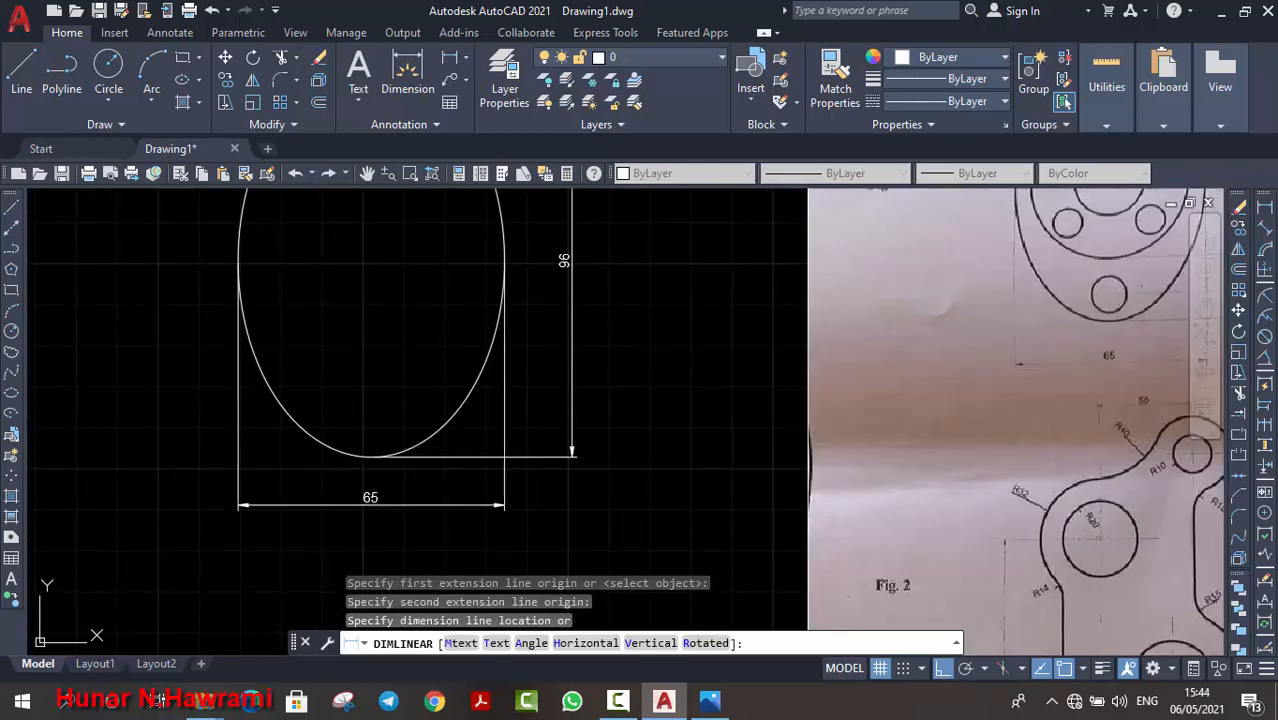
left_click(572, 320)
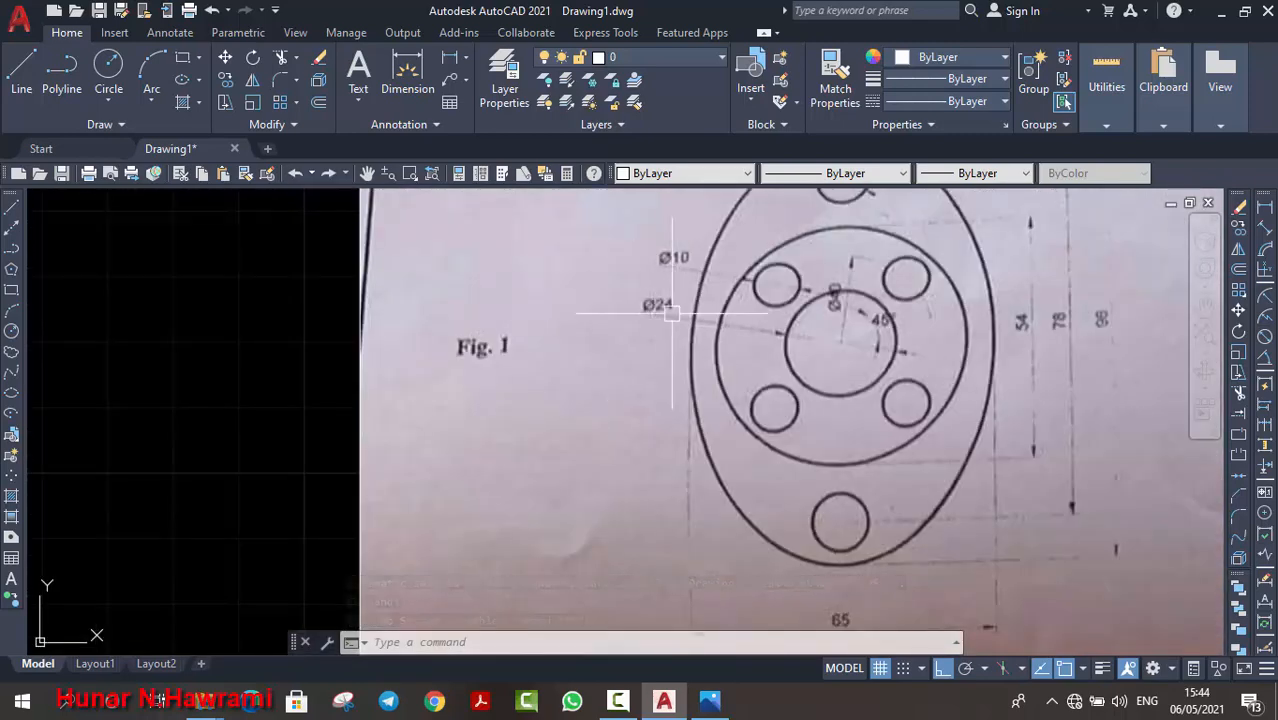
scroll(434, 371, "down", 4)
middle_click_drag(220, 457, 505, 420)
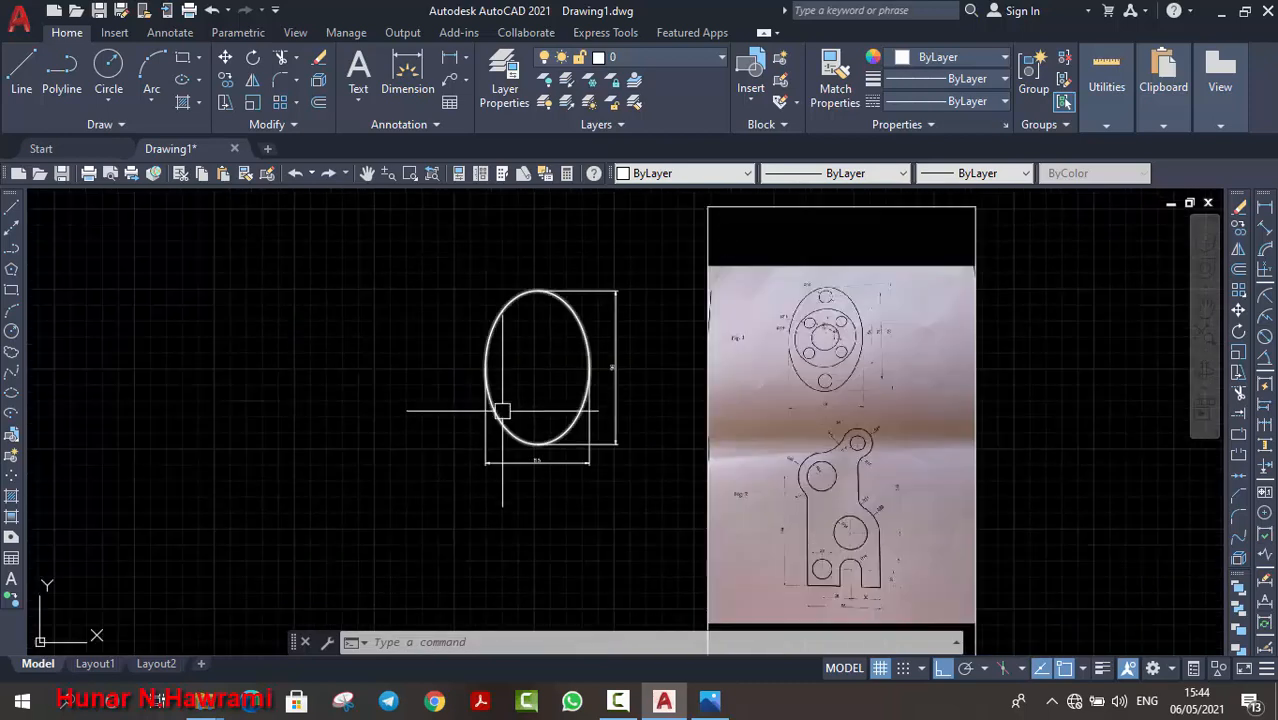
key("space")
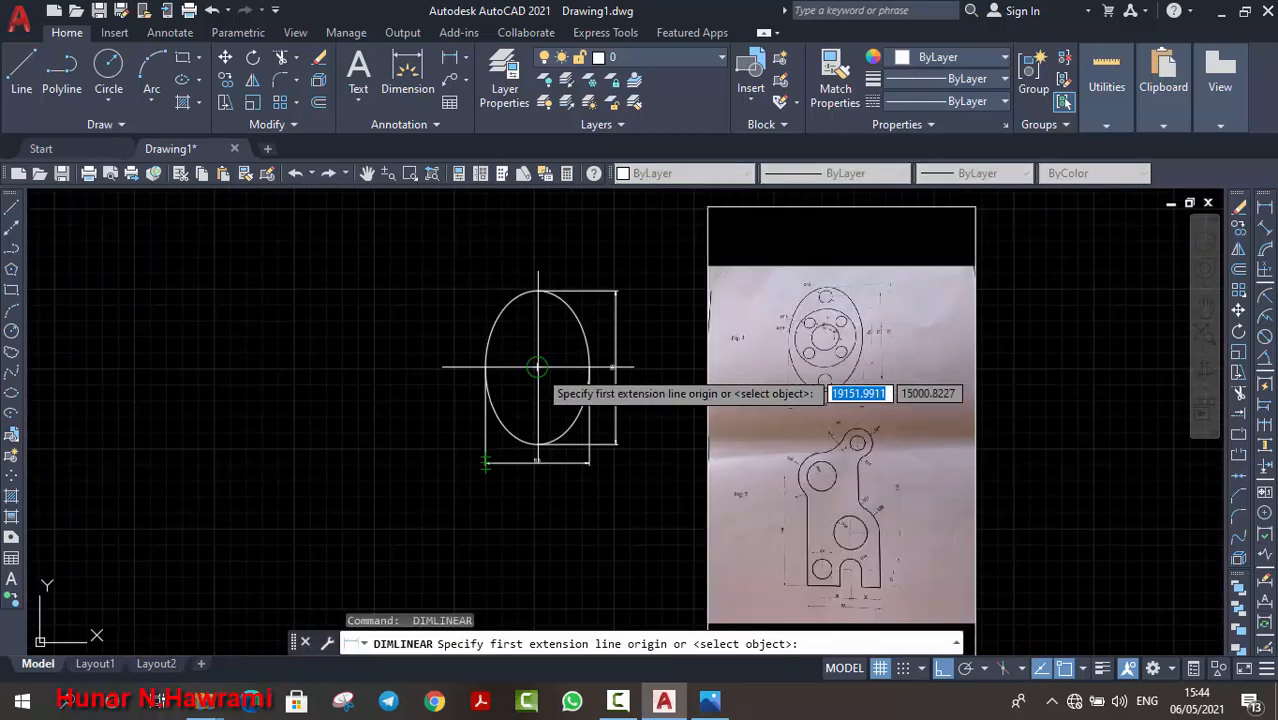
left_click(537, 369)
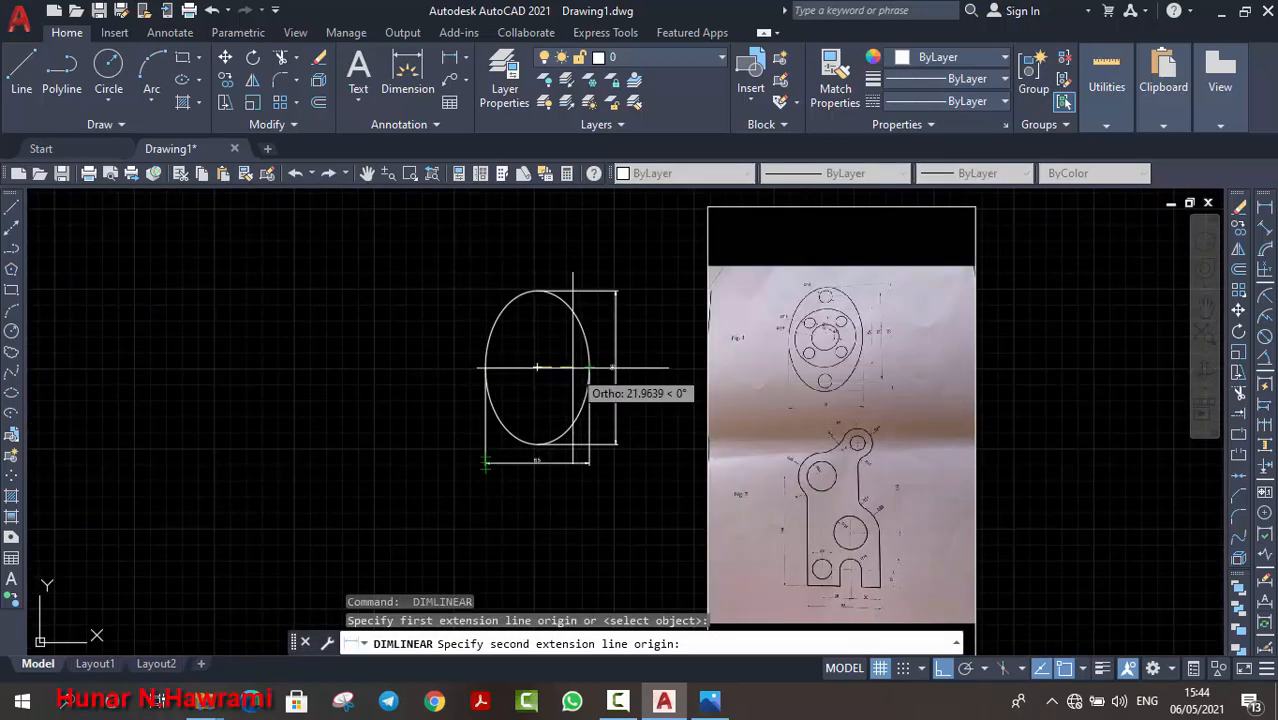
key("Escape")
key("space")
key("Escape")
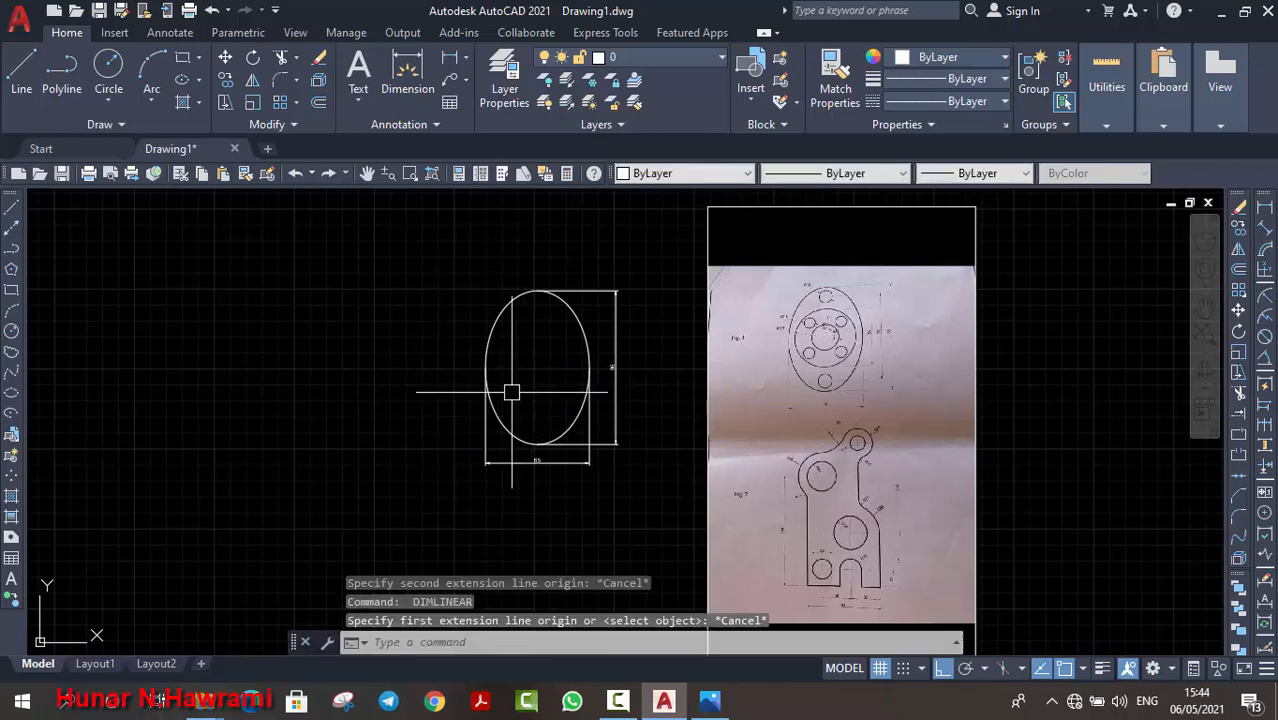
Step: Draw a circle with a diameter of 24 at the centre of the ellipse
key("space")
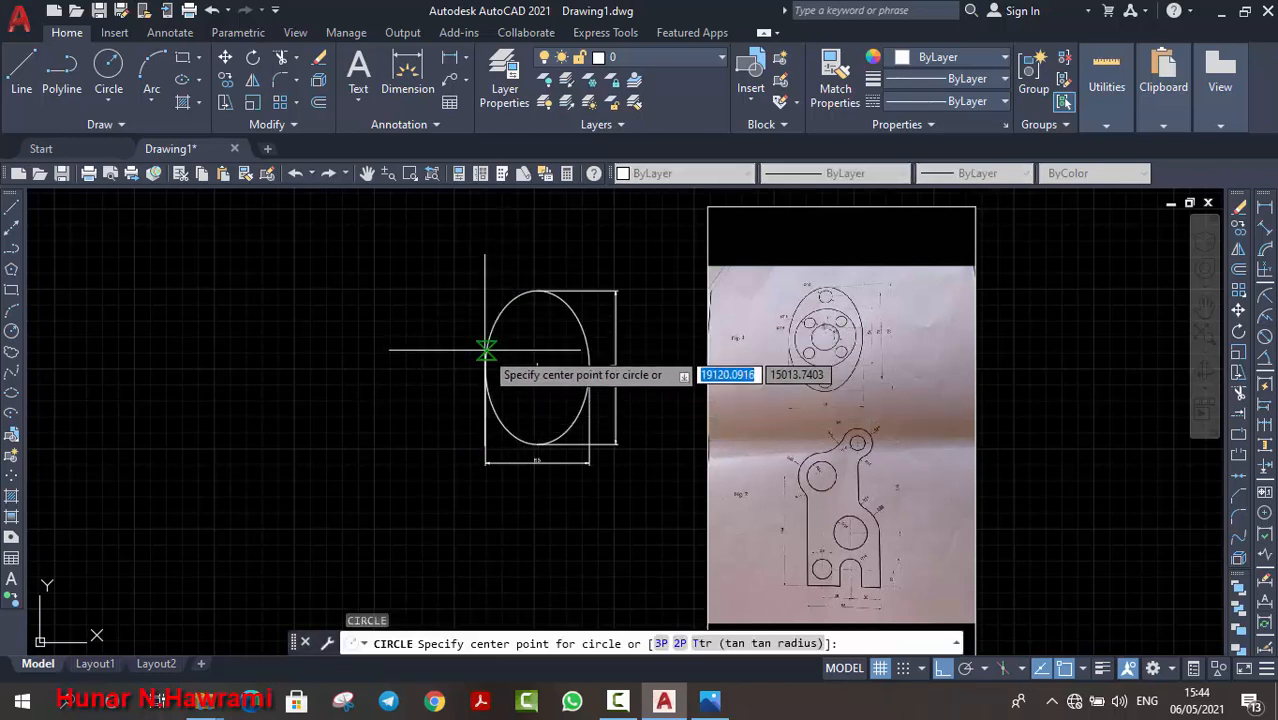
left_click(537, 367)
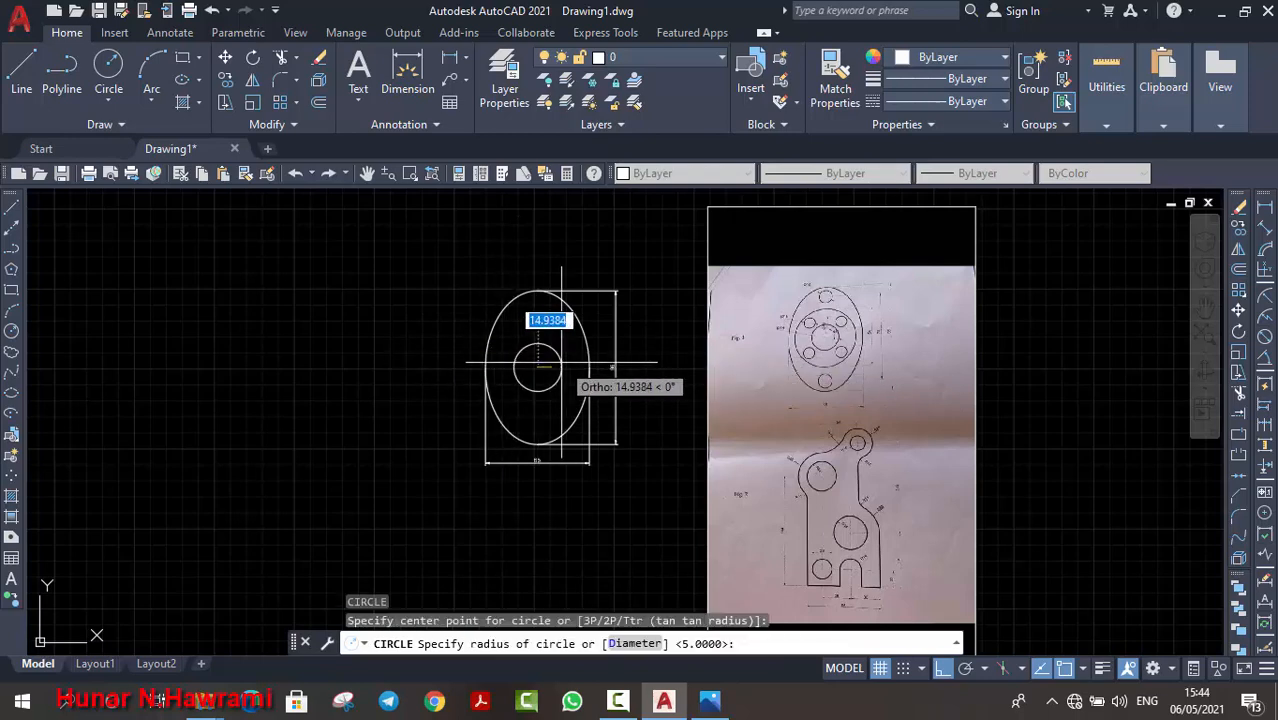
type("d")
key("Return")
type("2")
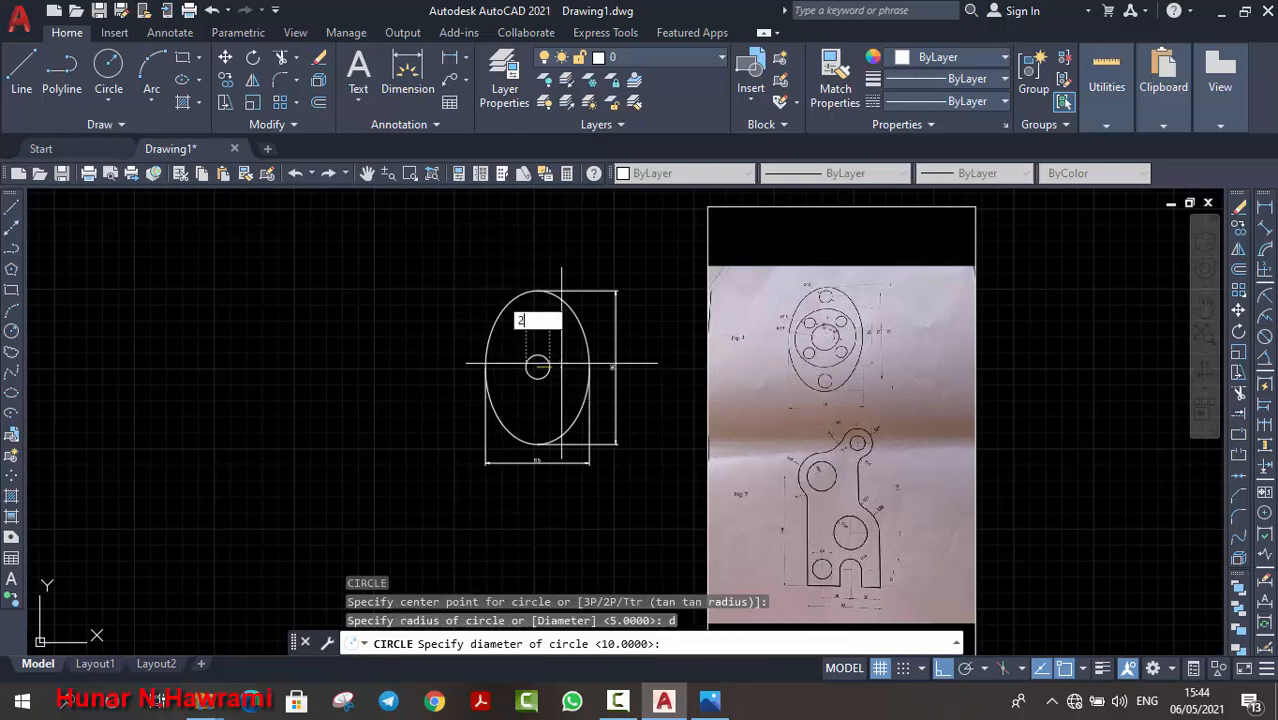
type("4")
key("Return")
Step: Examine the hole diameters and spacing dimensions of Fig. 1 in the reference image, switching to the Photos app for a clearer view
scroll(867, 320, "up", 5)
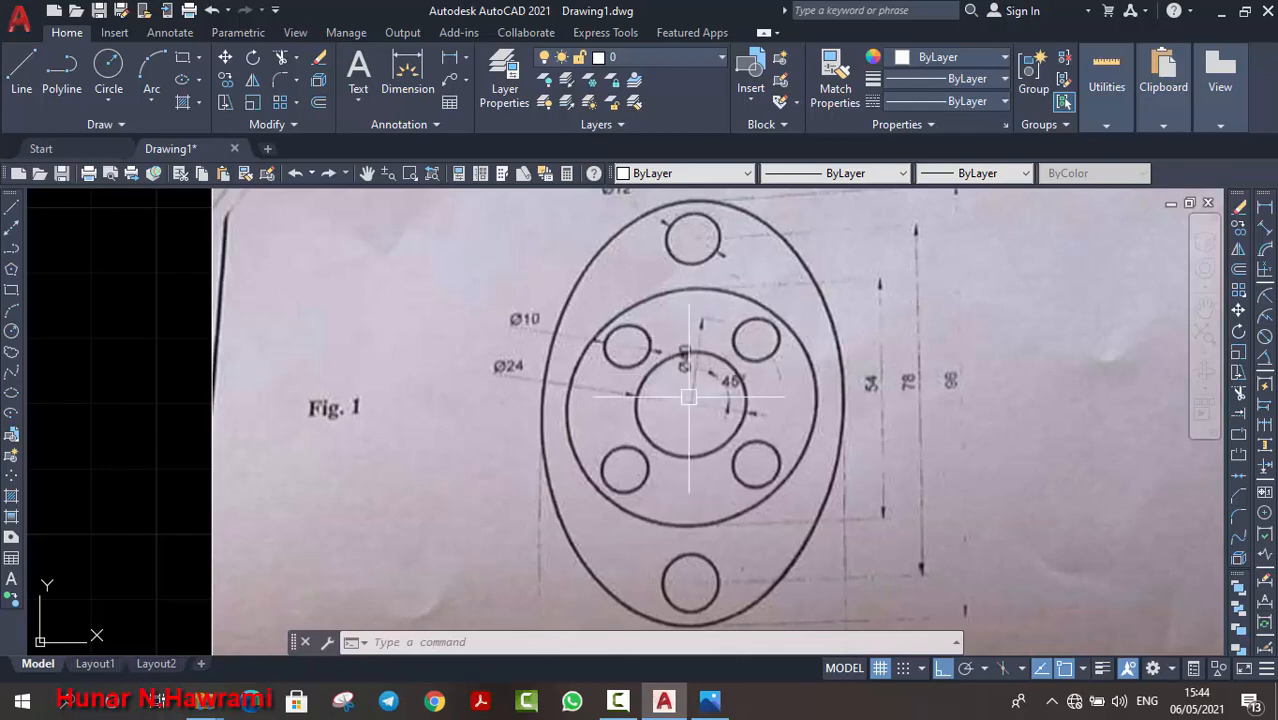
scroll(689, 397, "up", 3)
scroll(708, 535, "down", 1)
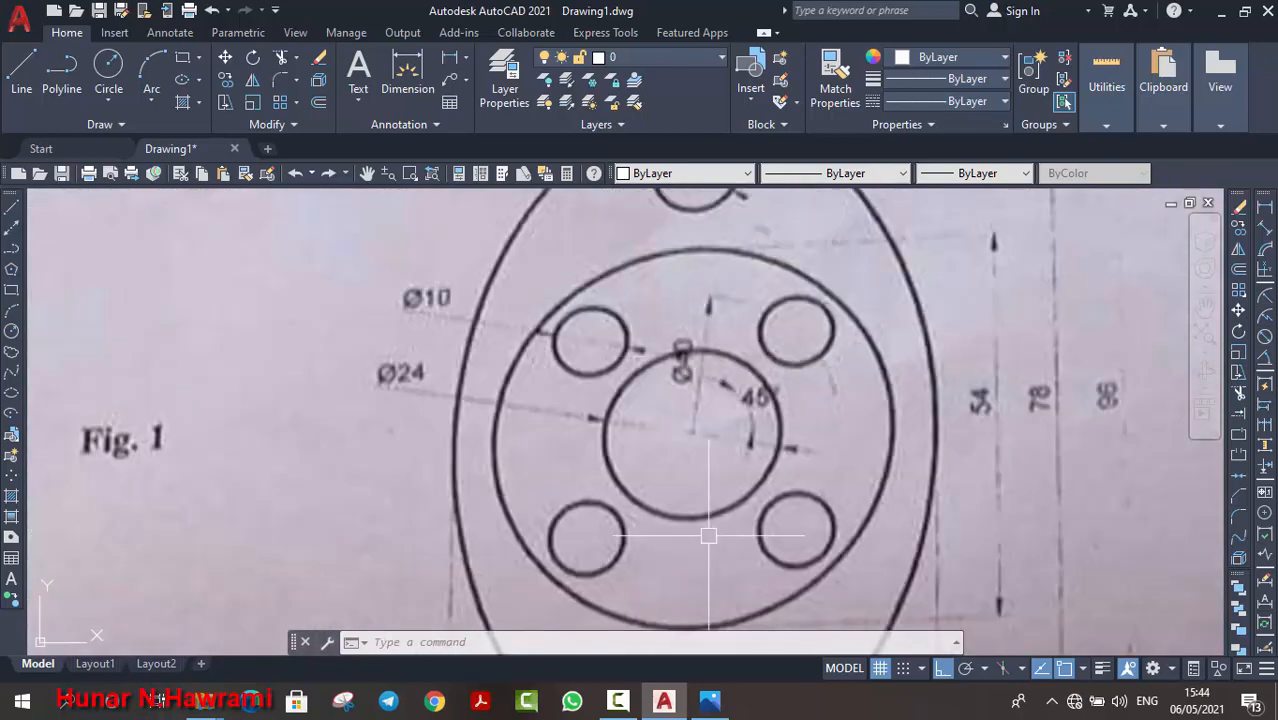
left_click(710, 701)
scroll(733, 394, "down", 3)
scroll(615, 183, "up", 4)
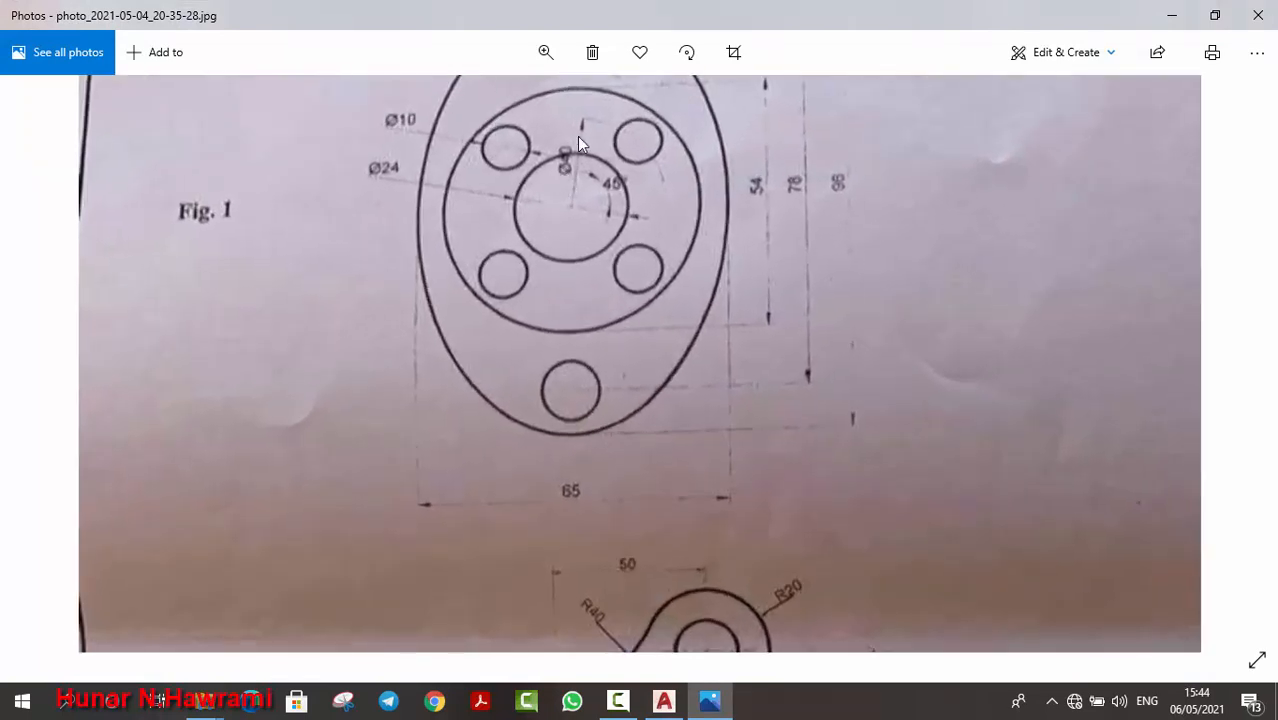
scroll(575, 185, "down", 3)
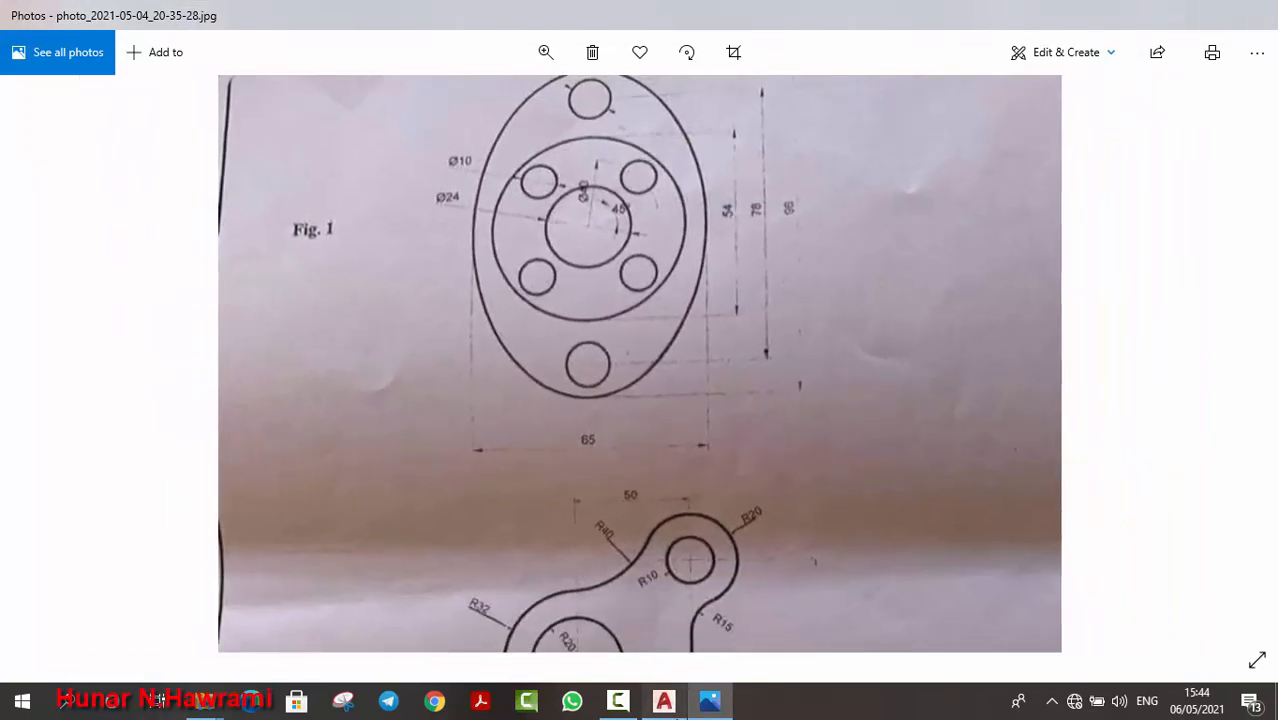
Step: Switch back to AutoCAD and draw a circle with a diameter of 40 centred on the ellipse
left_click(664, 701)
scroll(360, 443, "down", 2)
scroll(362, 443, "down", 6)
middle_click_drag(371, 459, 642, 445)
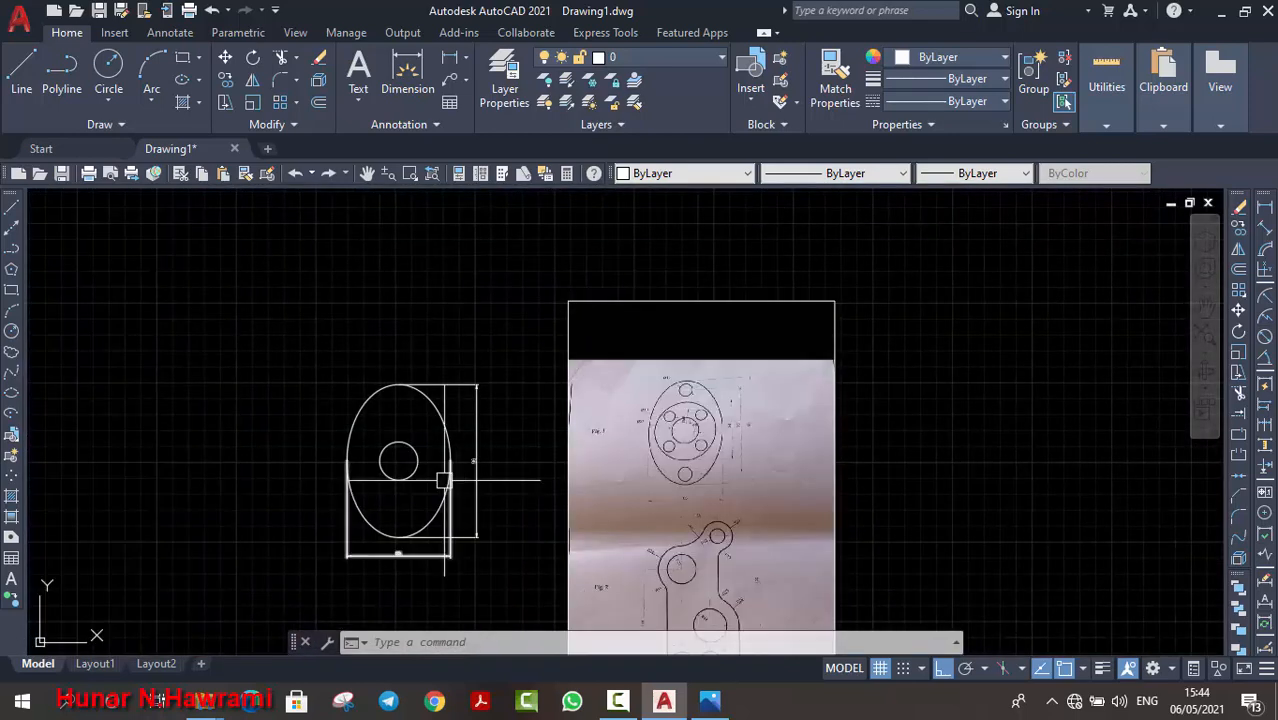
scroll(422, 441, "up", 2)
middle_click_drag(451, 470, 571, 468)
type("c")
key("Return")
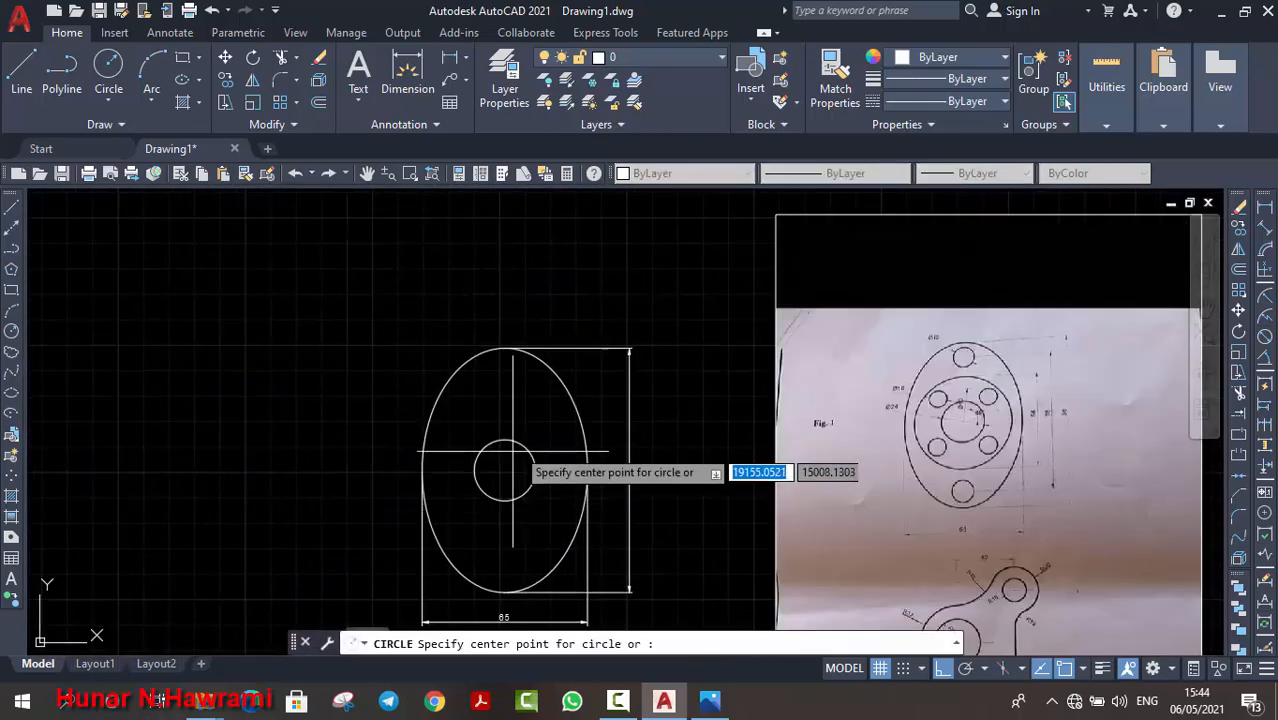
left_click(505, 469)
type("d")
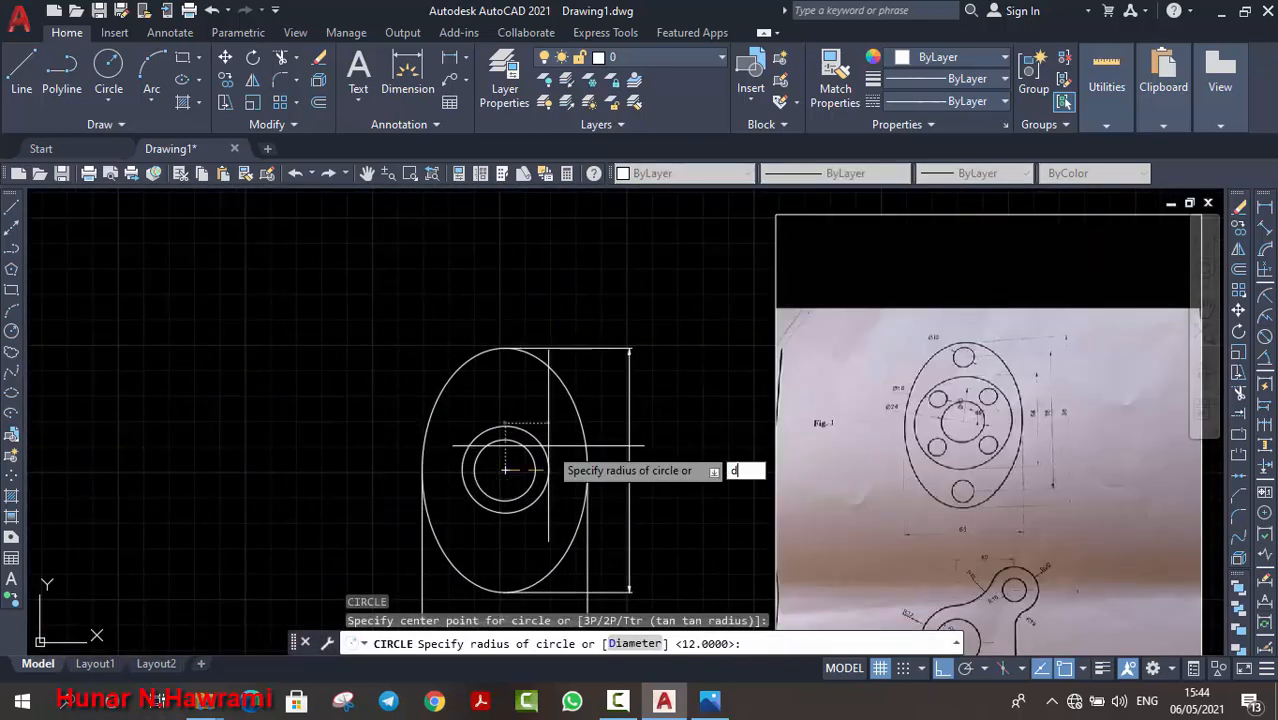
key("Return")
type("40")
key("Return")
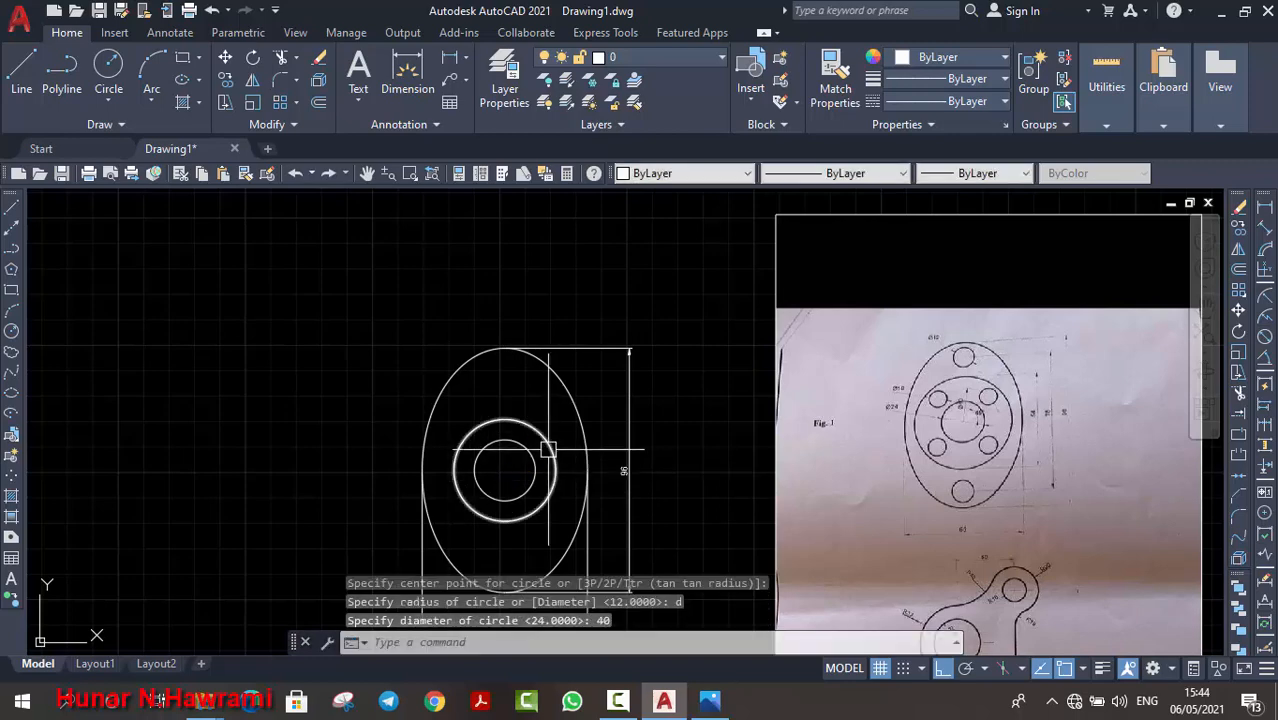
Step: Check the 45° hole angle in the reference image and turn on polar tracking
scroll(979, 418, "up", 6)
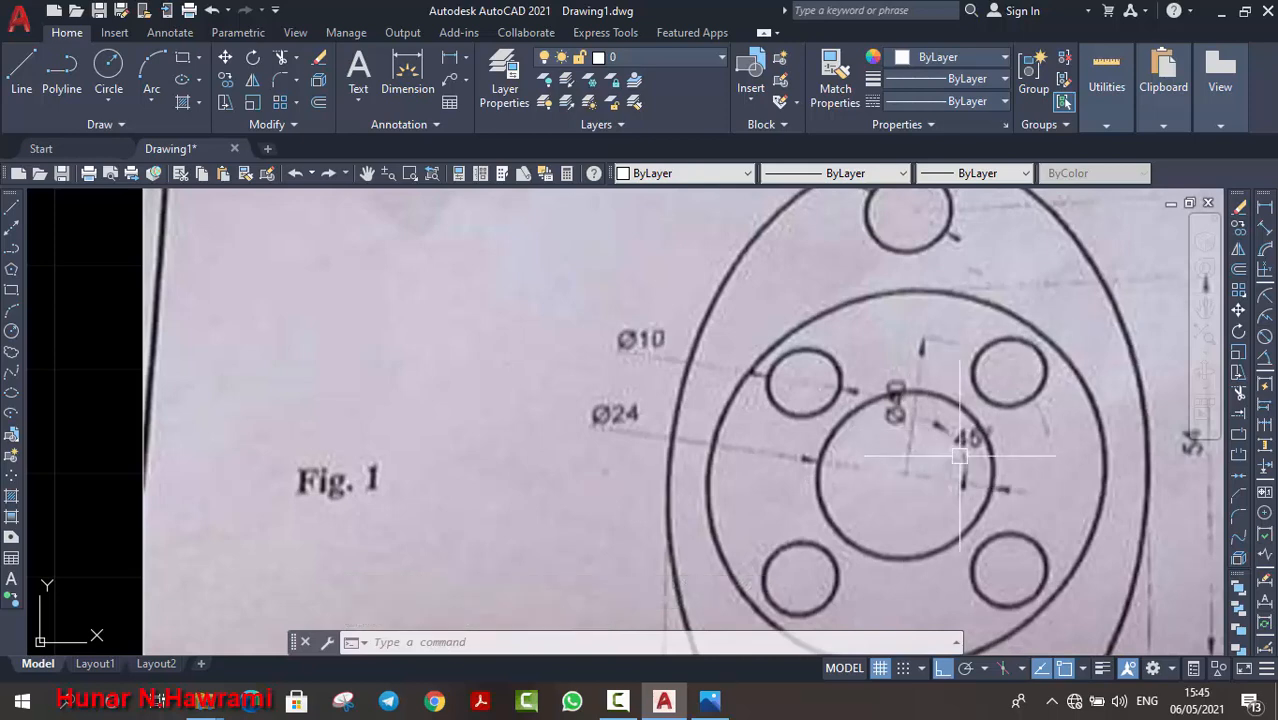
scroll(636, 476, "down", 3)
middle_click_drag(208, 562, 368, 466)
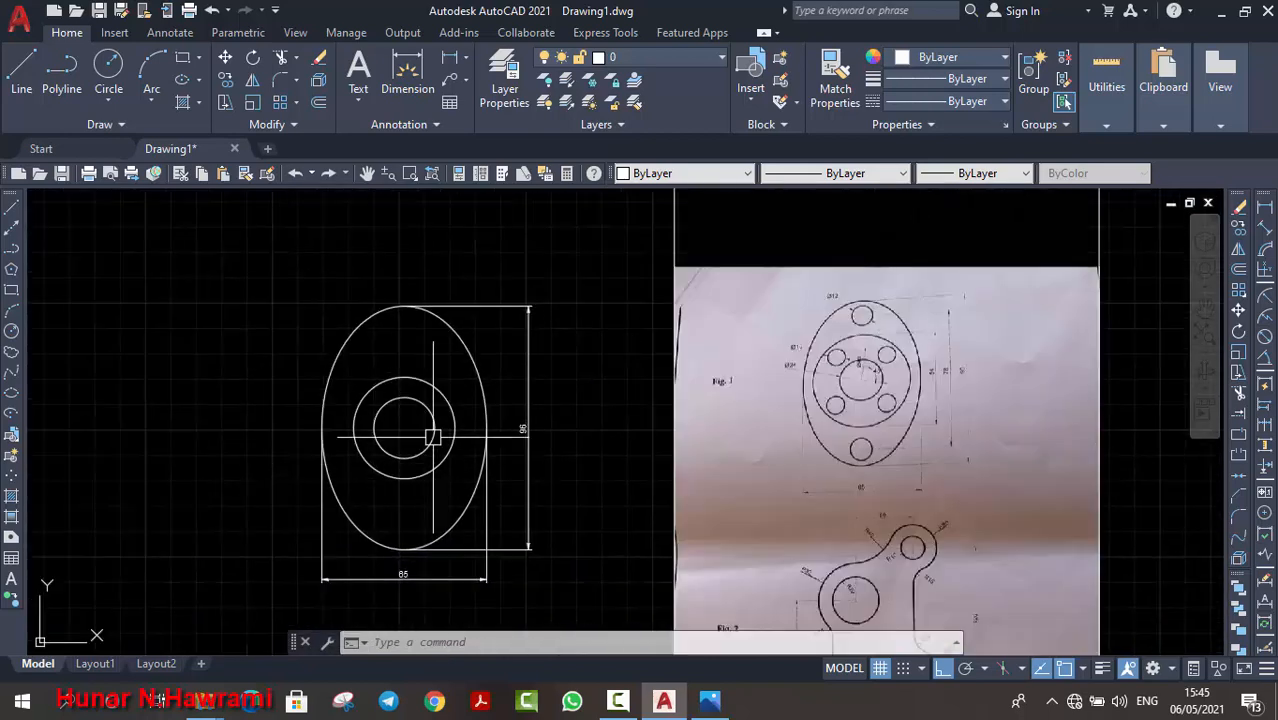
left_click(984, 669)
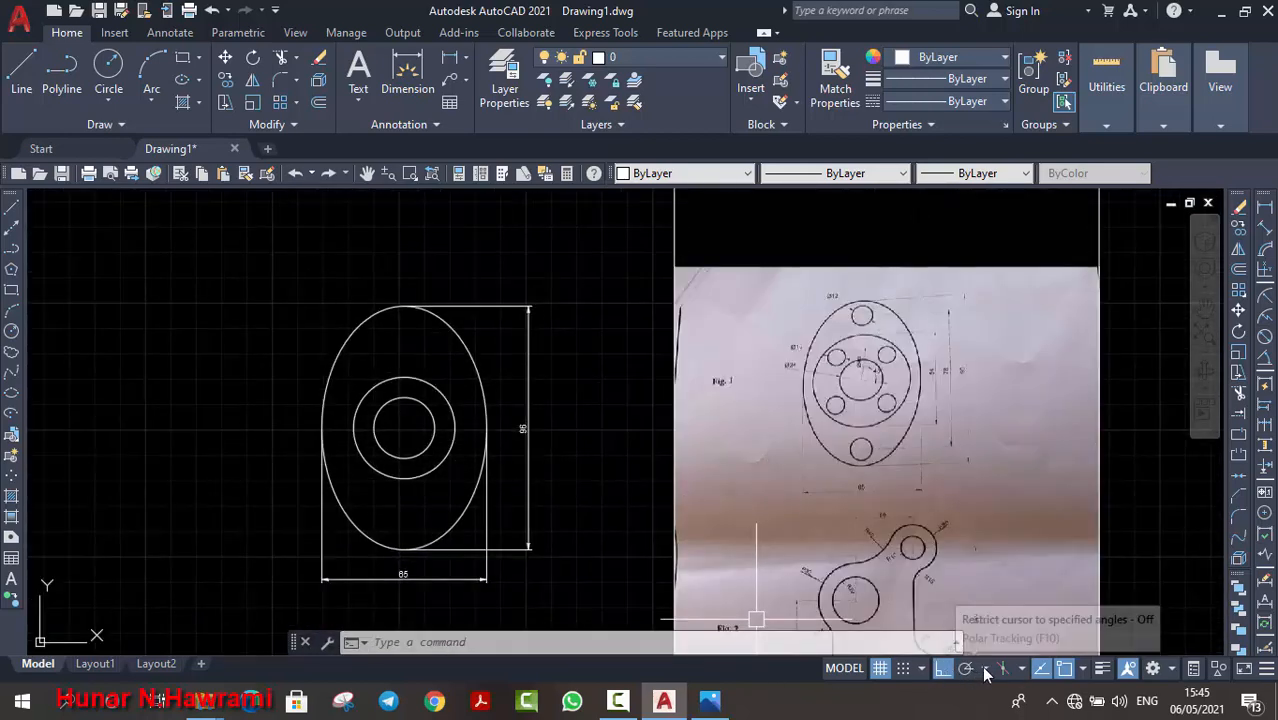
left_click(1008, 484)
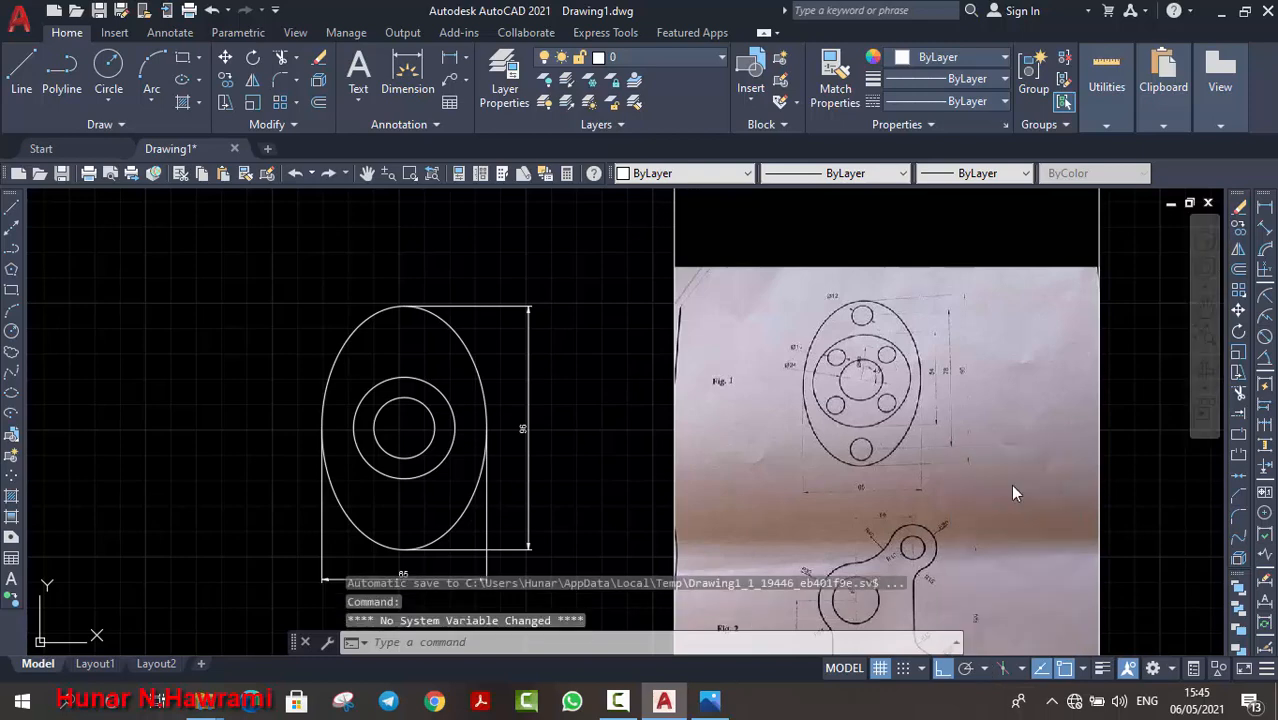
left_click(966, 669)
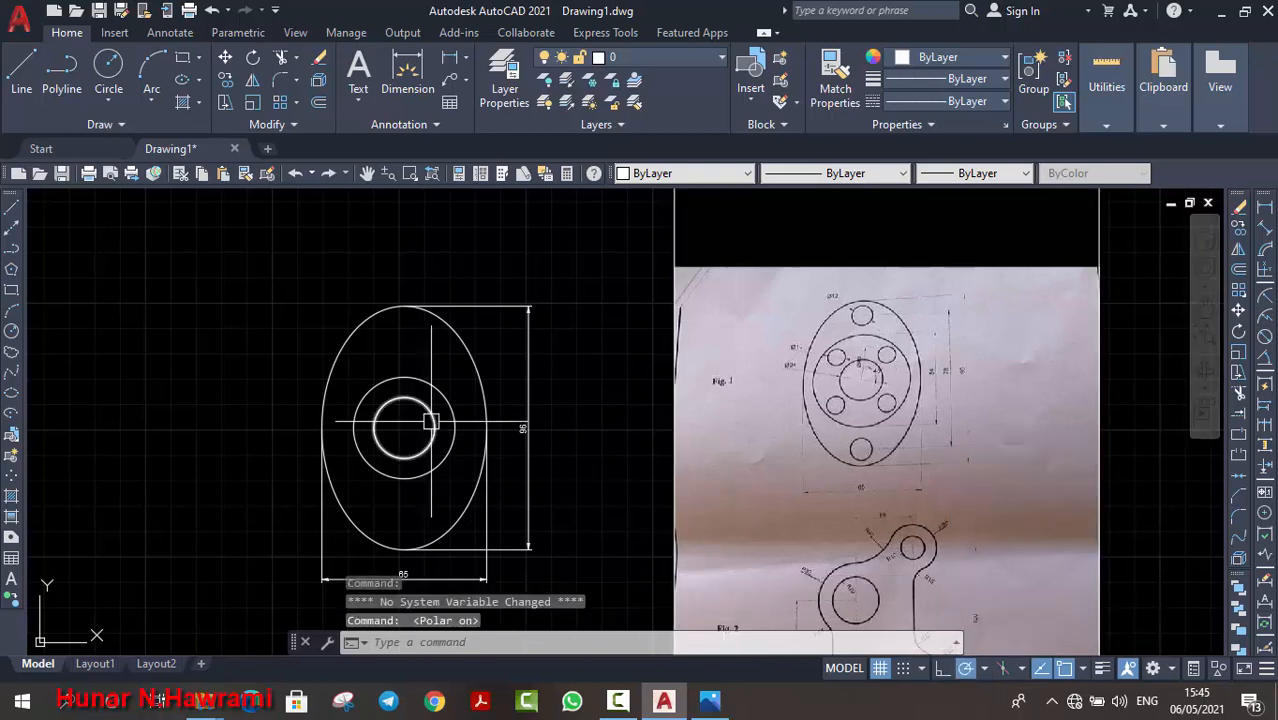
Step: Draw a line from the ellipse's centre at 45° up to the right, ending between the 40-diameter circle and the ellipse
key("Return")
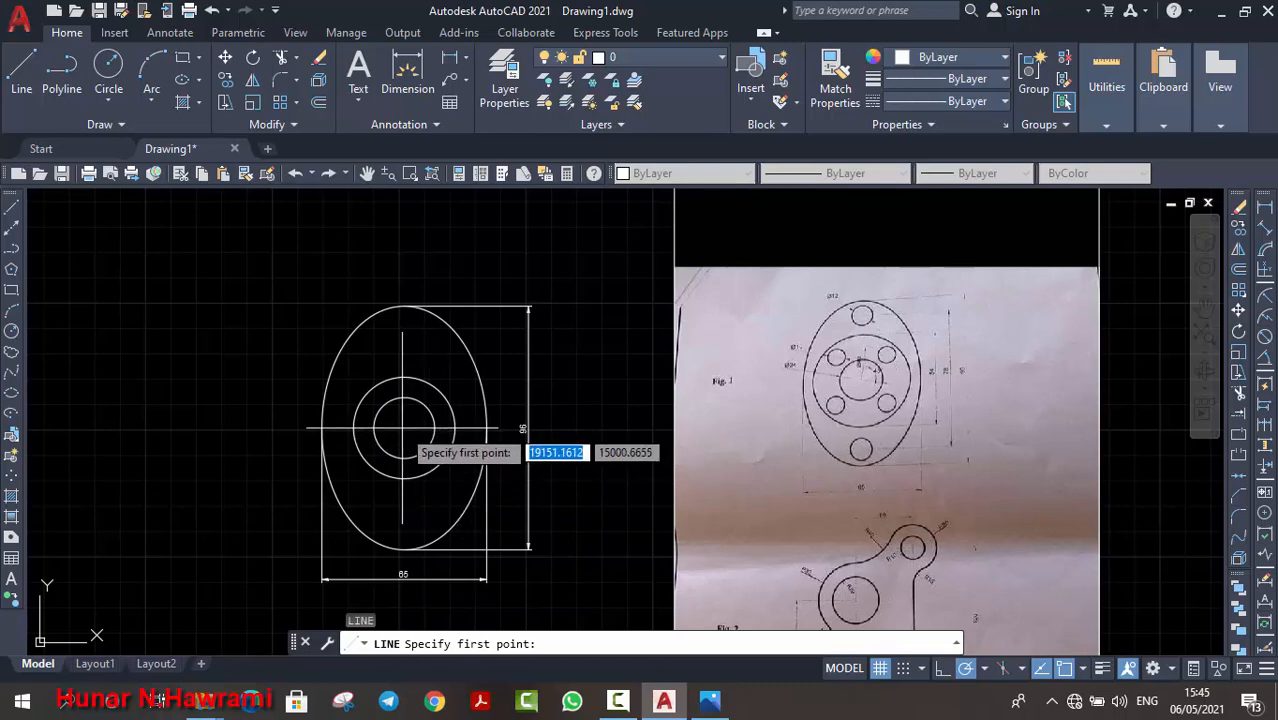
left_click(403, 428)
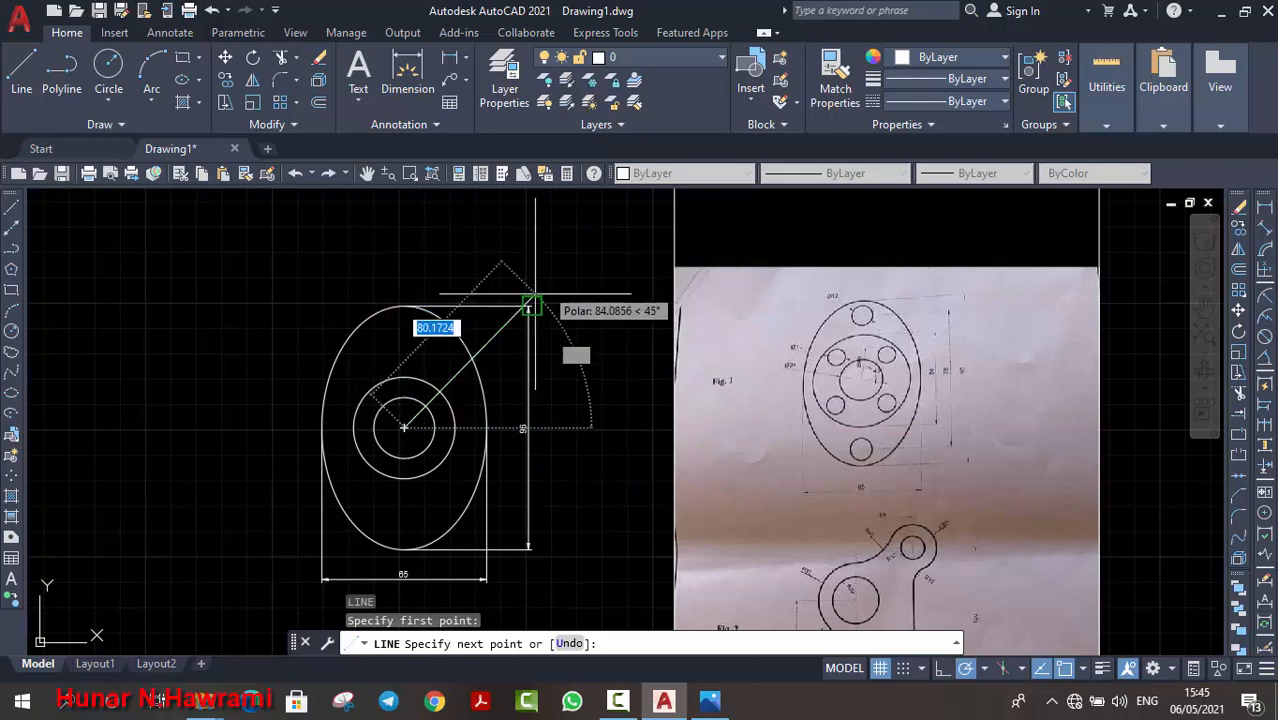
scroll(466, 338, "up", 2)
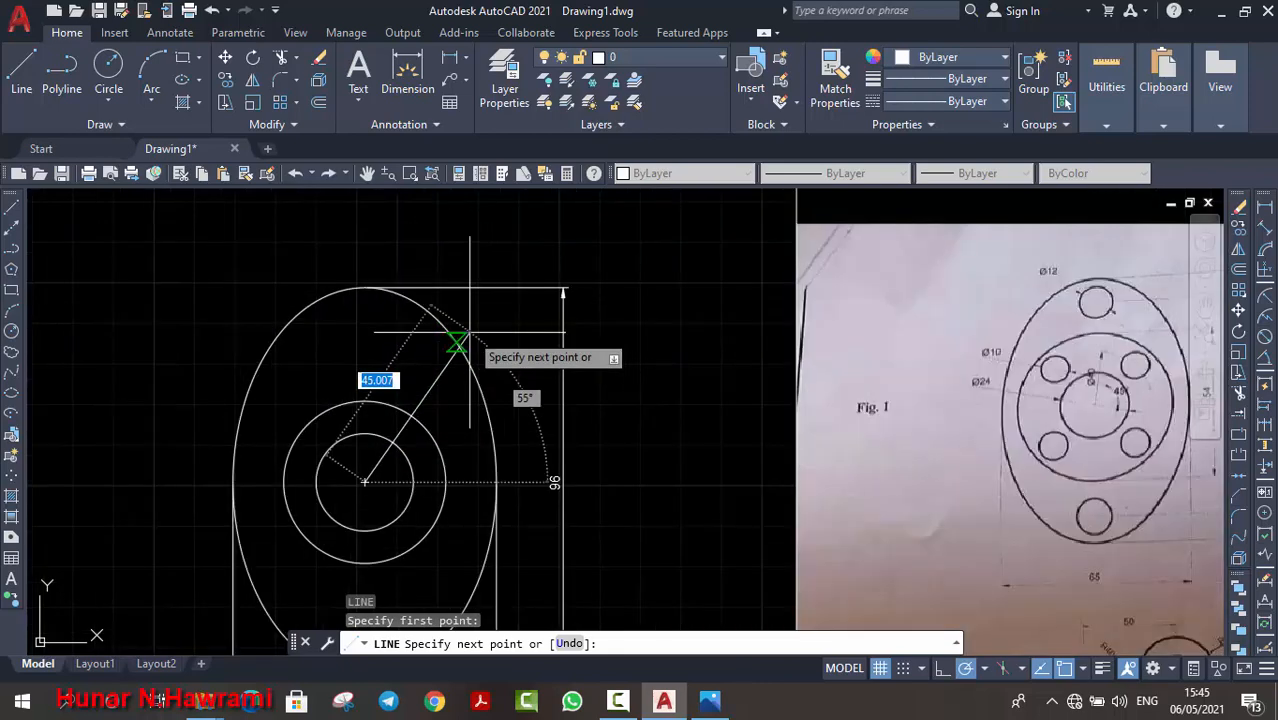
left_click(458, 390)
key("Escape")
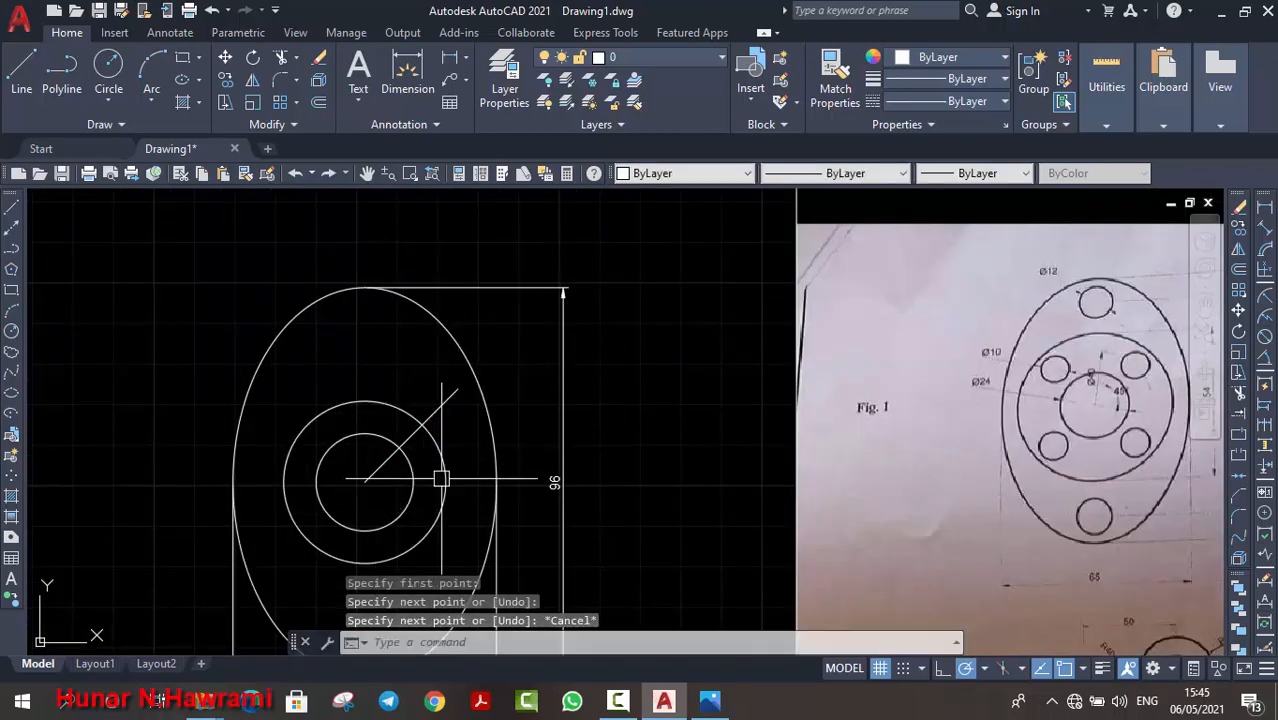
scroll(440, 479, "up", 2)
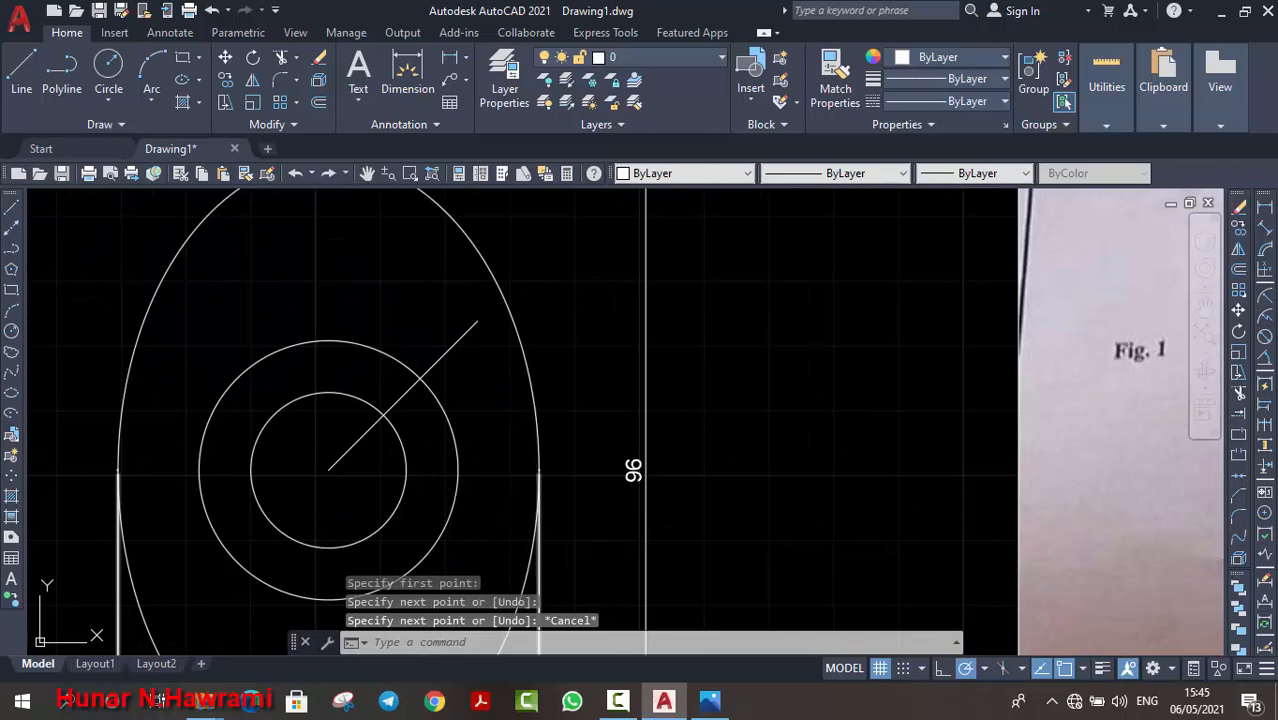
type("c")
key("Return")
middle_click_drag(1042, 348, 602, 425)
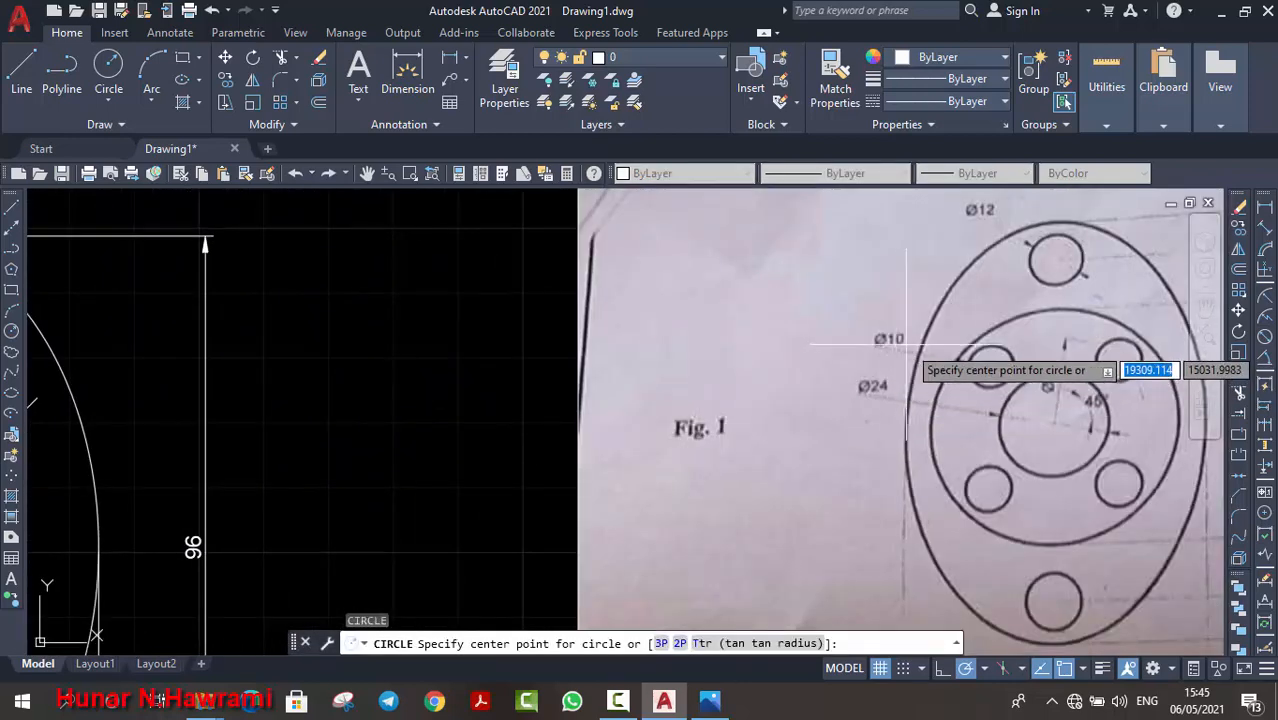
scroll(349, 377, "down", 3)
middle_click_drag(349, 377, 615, 362)
scroll(503, 376, "up", 2)
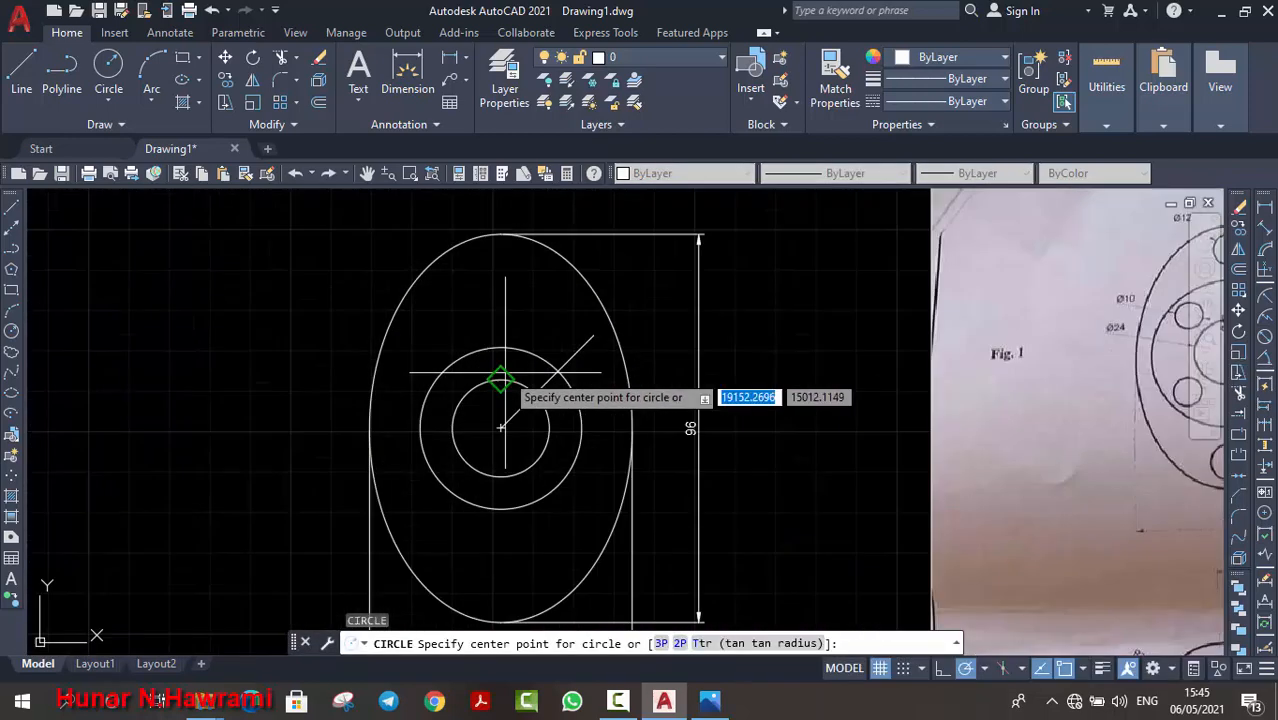
key("Escape")
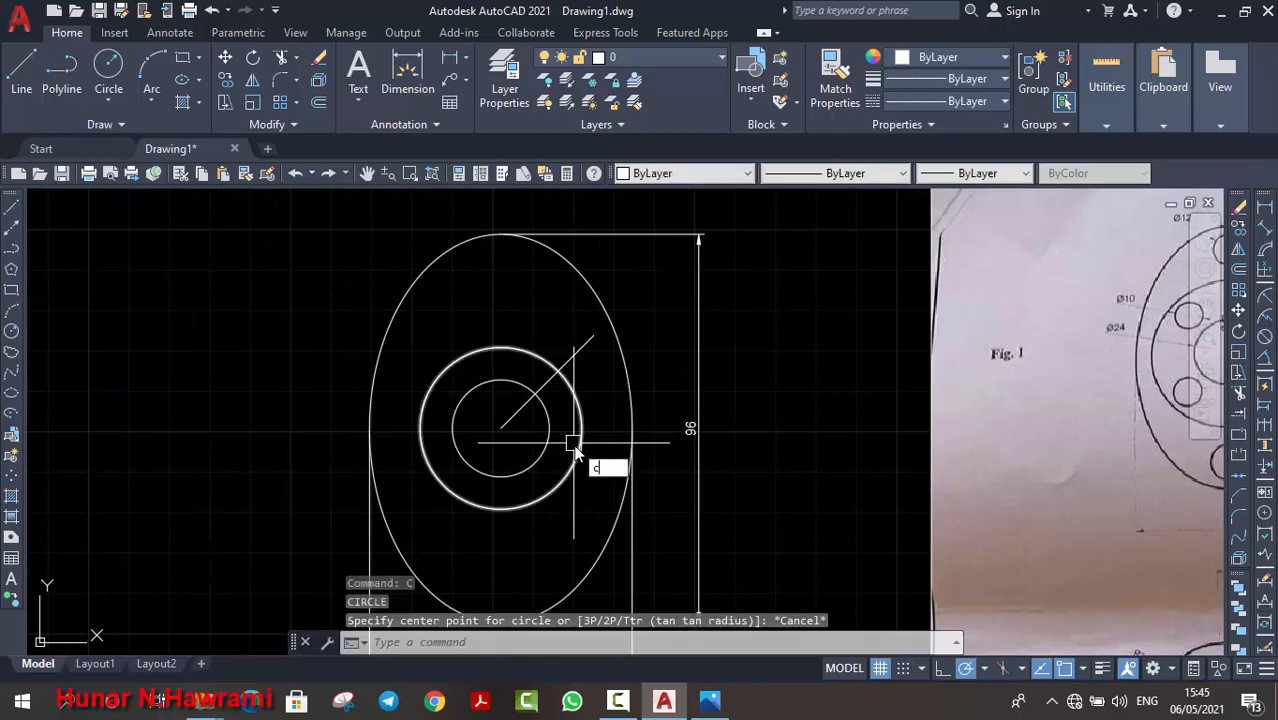
Step: Draw a circle with a diameter of 10 centred where the 45° line crosses the 40-diameter circle
type("c")
key("Return")
left_click(557, 371)
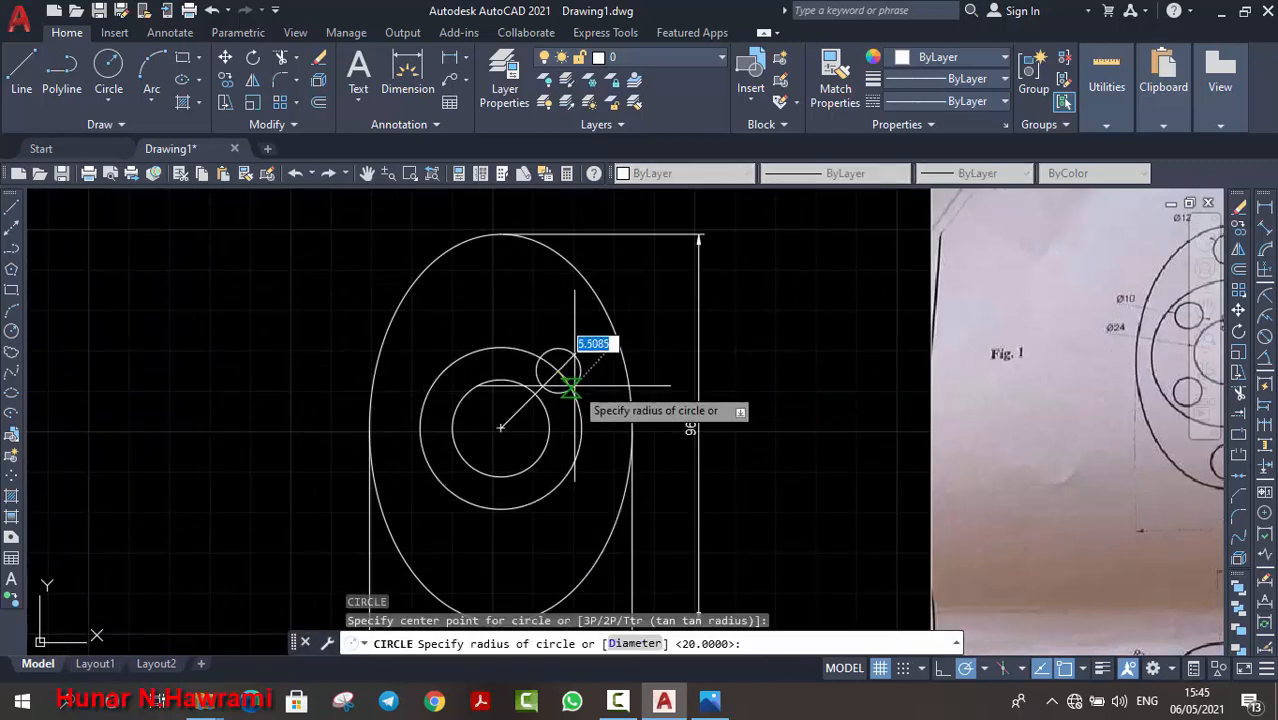
type("d")
key("Return")
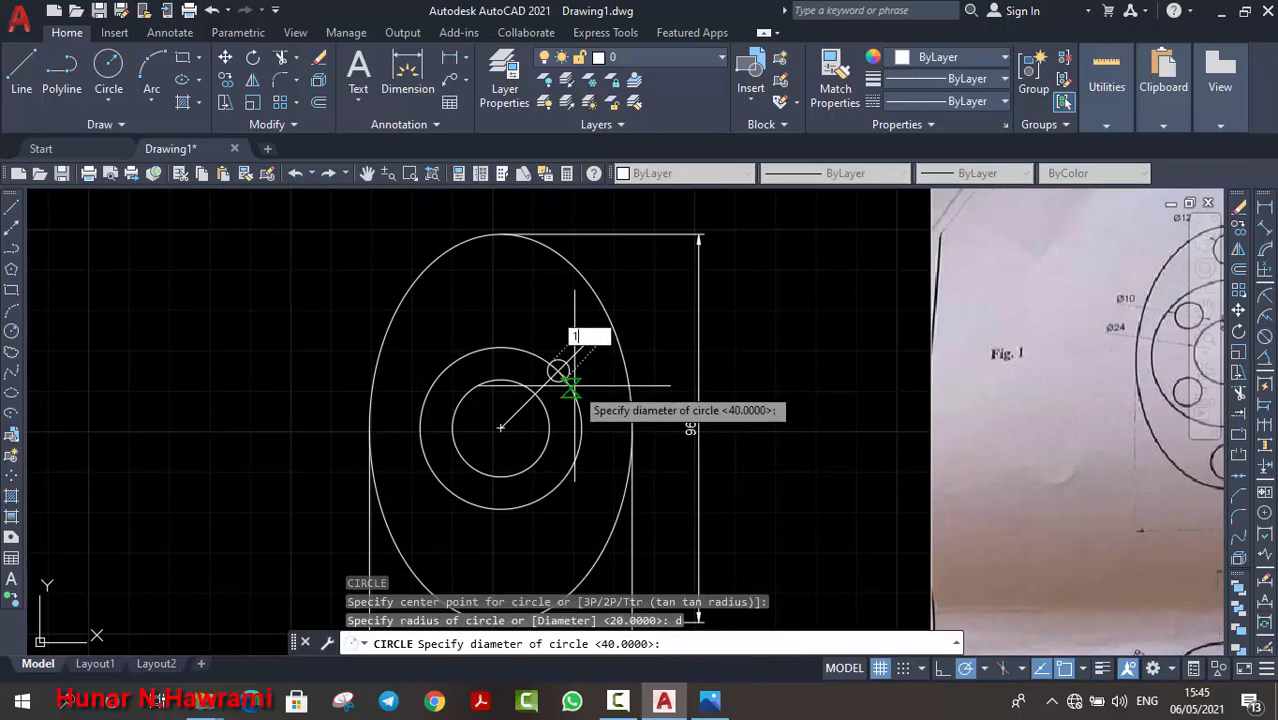
type("10")
key("Return")
Step: Mirror the 10-diameter circle across the ellipse's horizontal axis, keeping the original, with ortho on and the grid off
scroll(575, 385, "up", 2)
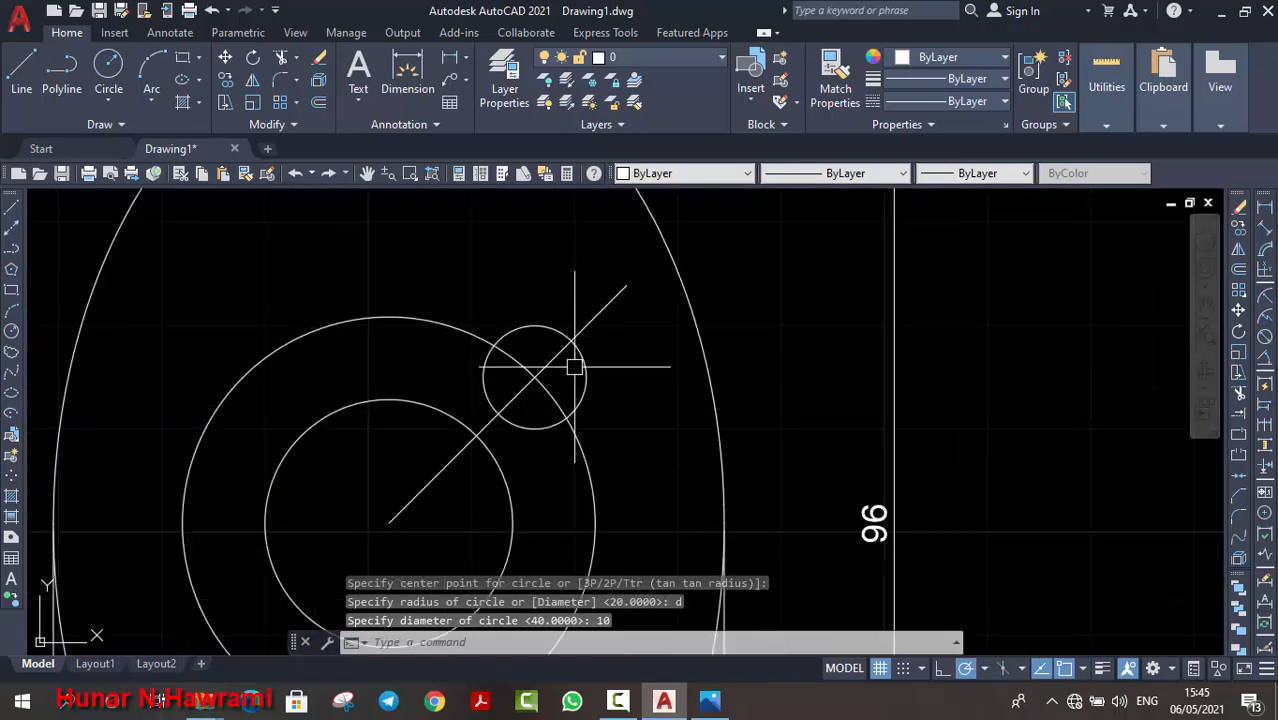
scroll(586, 362, "down", 1)
middle_click_drag(642, 429, 501, 414)
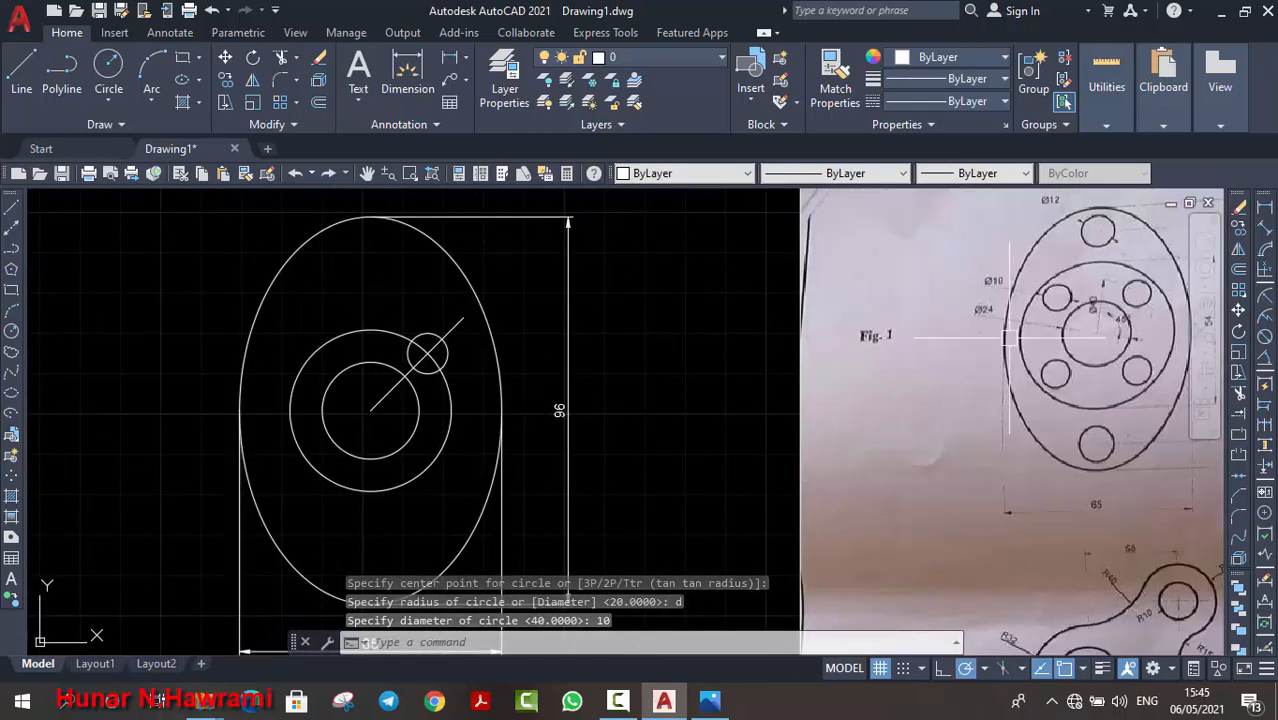
left_click(447, 354)
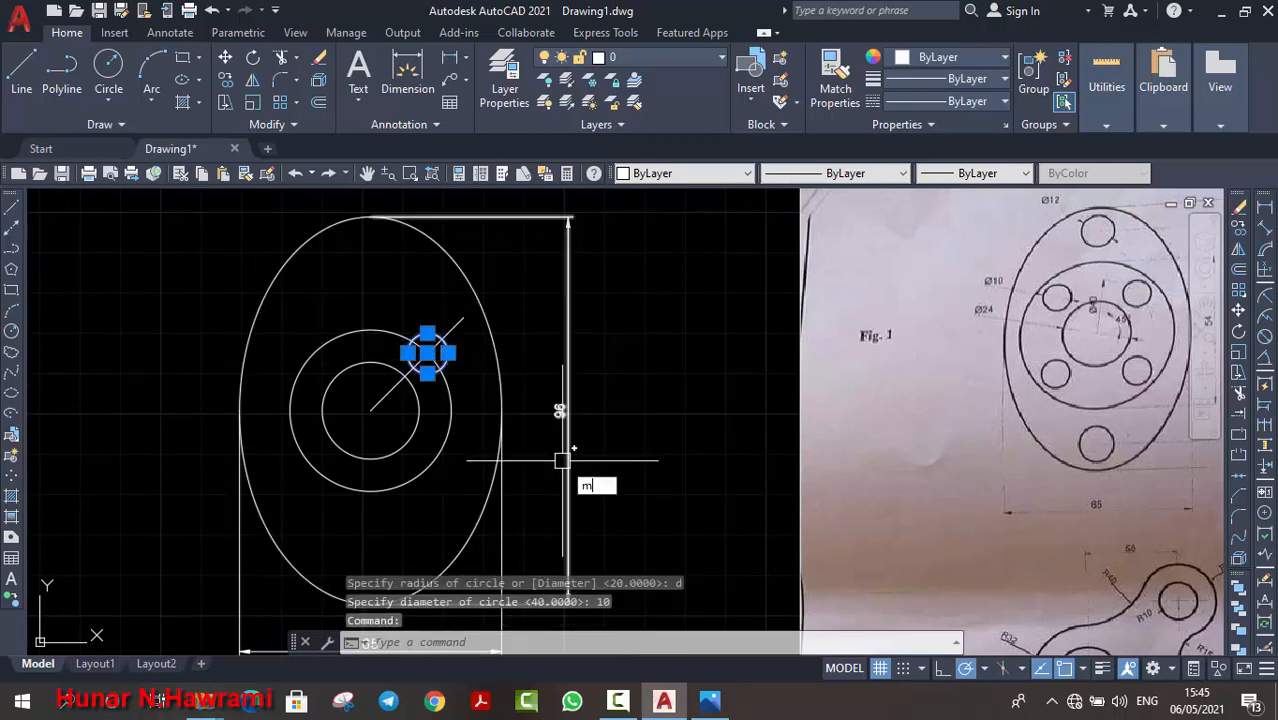
key("Return")
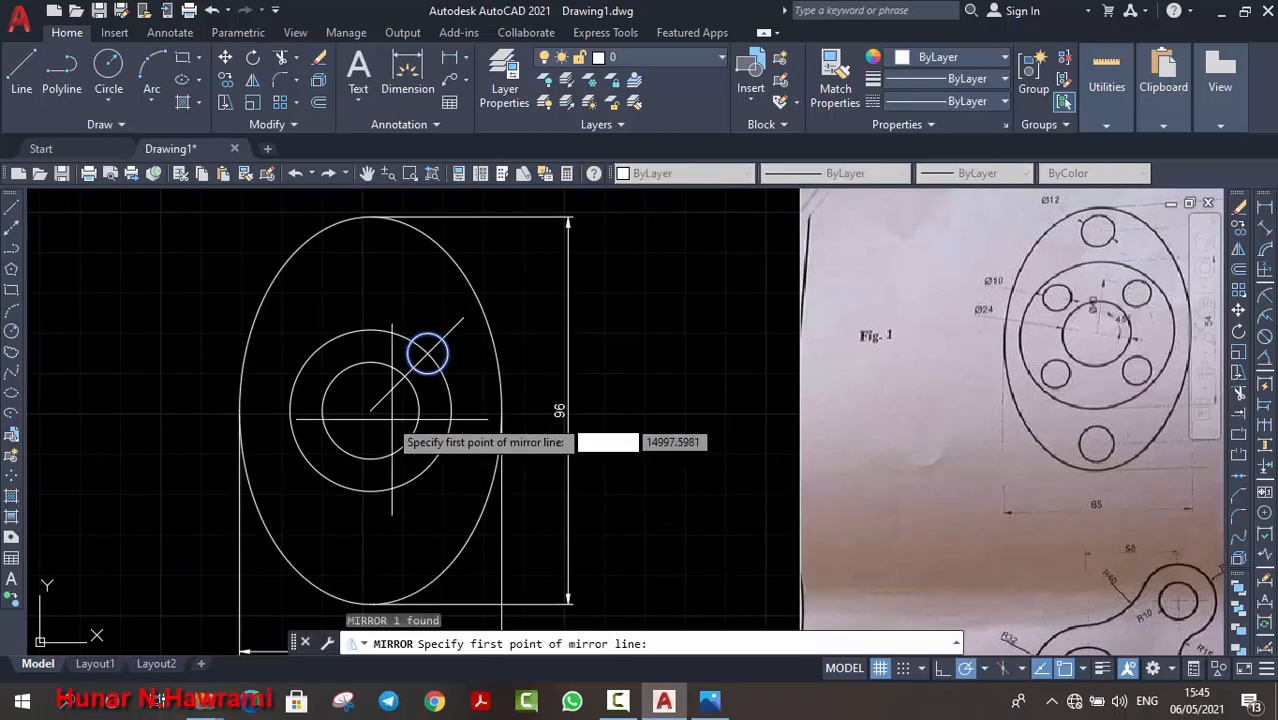
left_click(941, 669)
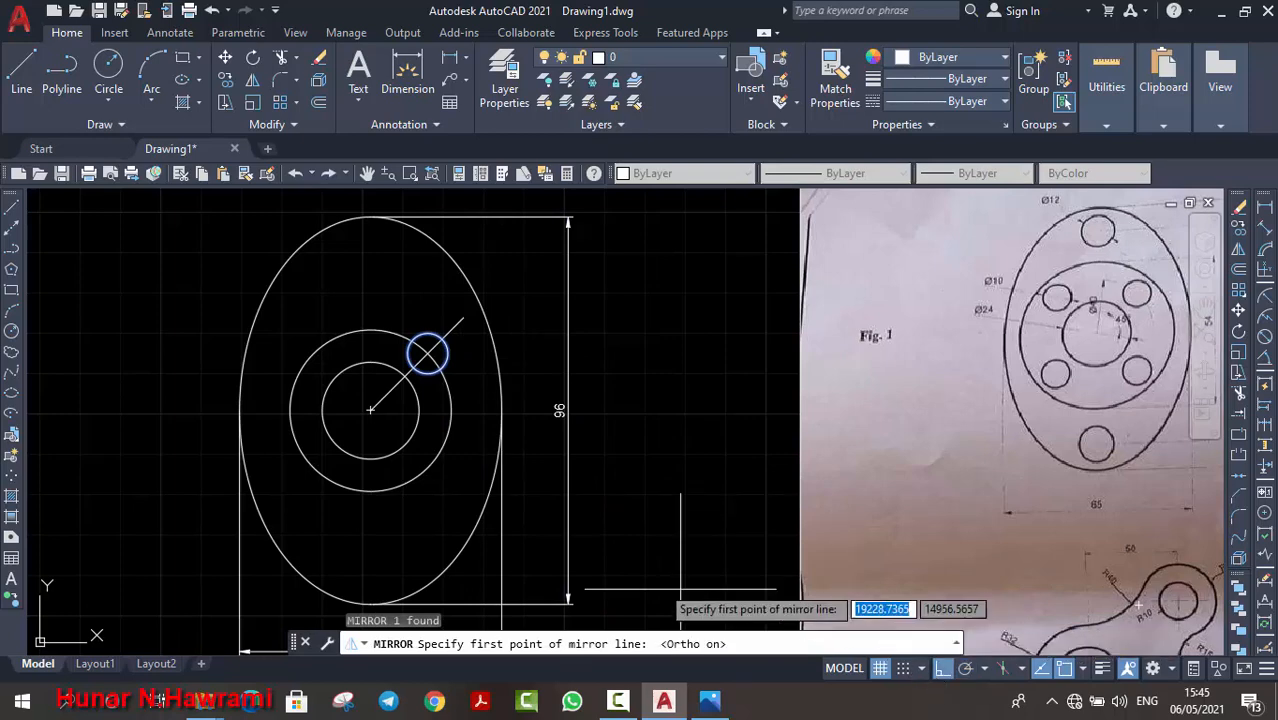
left_click(370, 409)
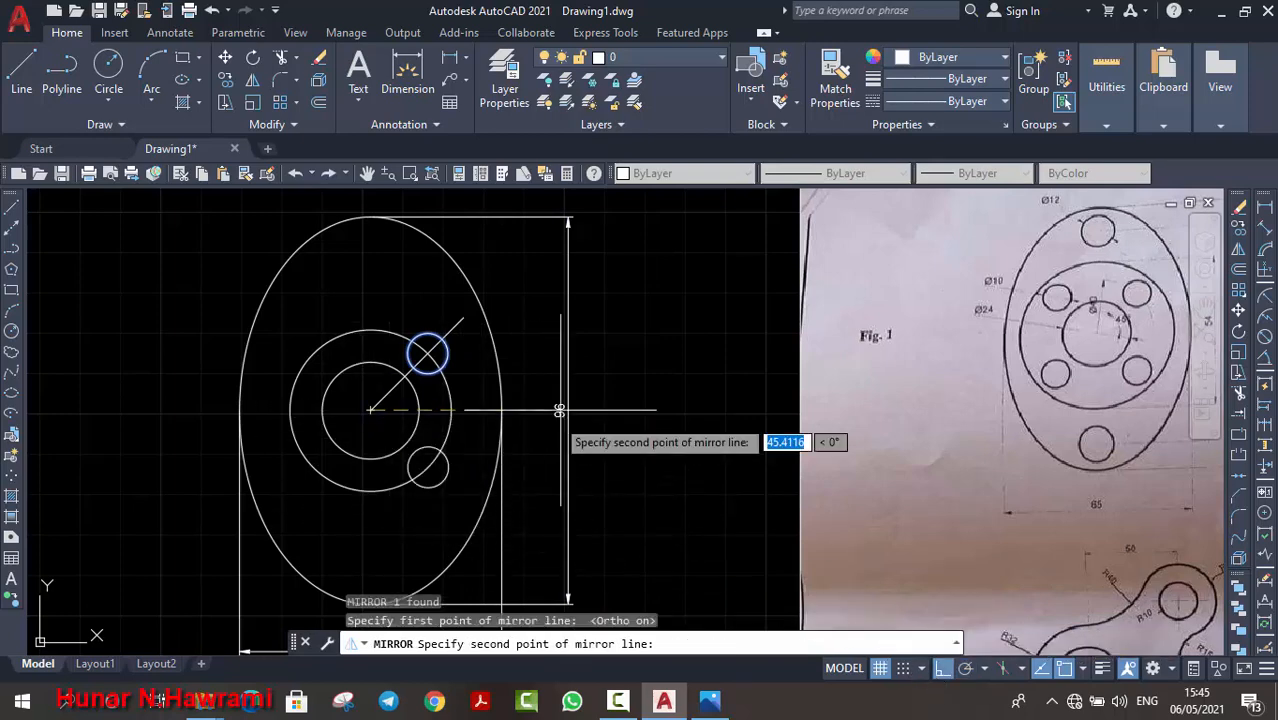
left_click(880, 669)
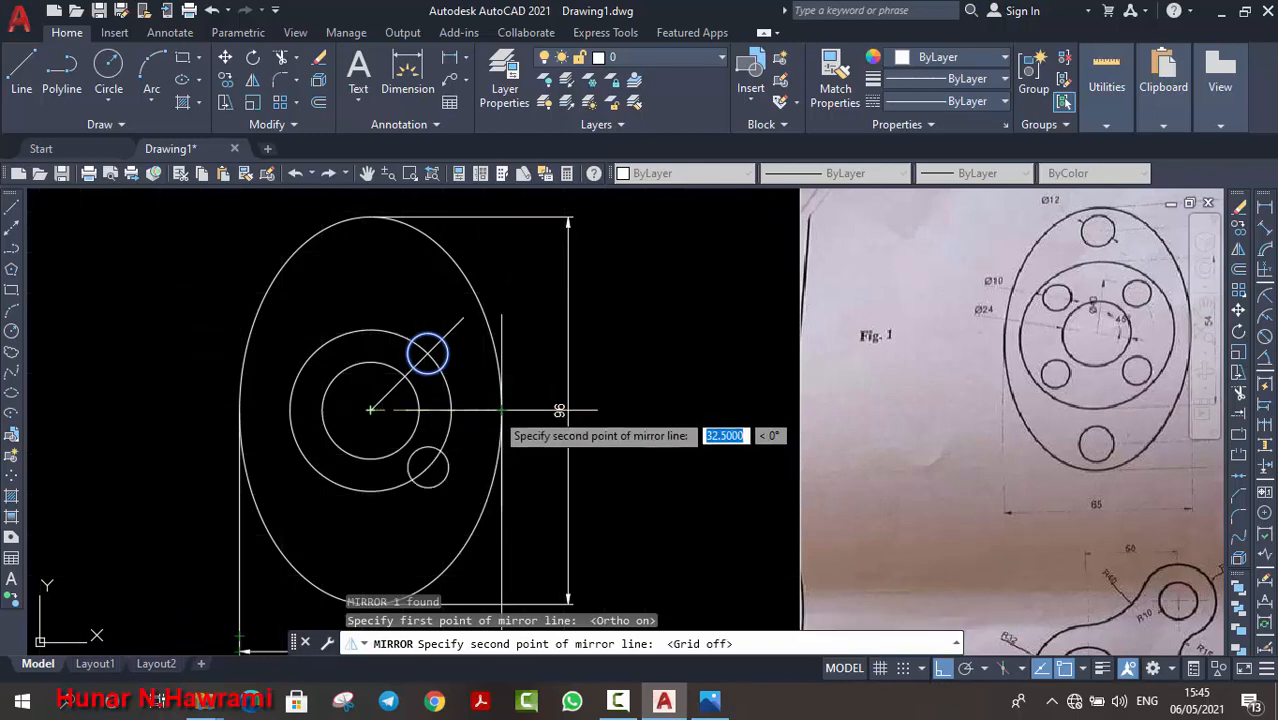
left_click(501, 409)
type("n")
key("Return")
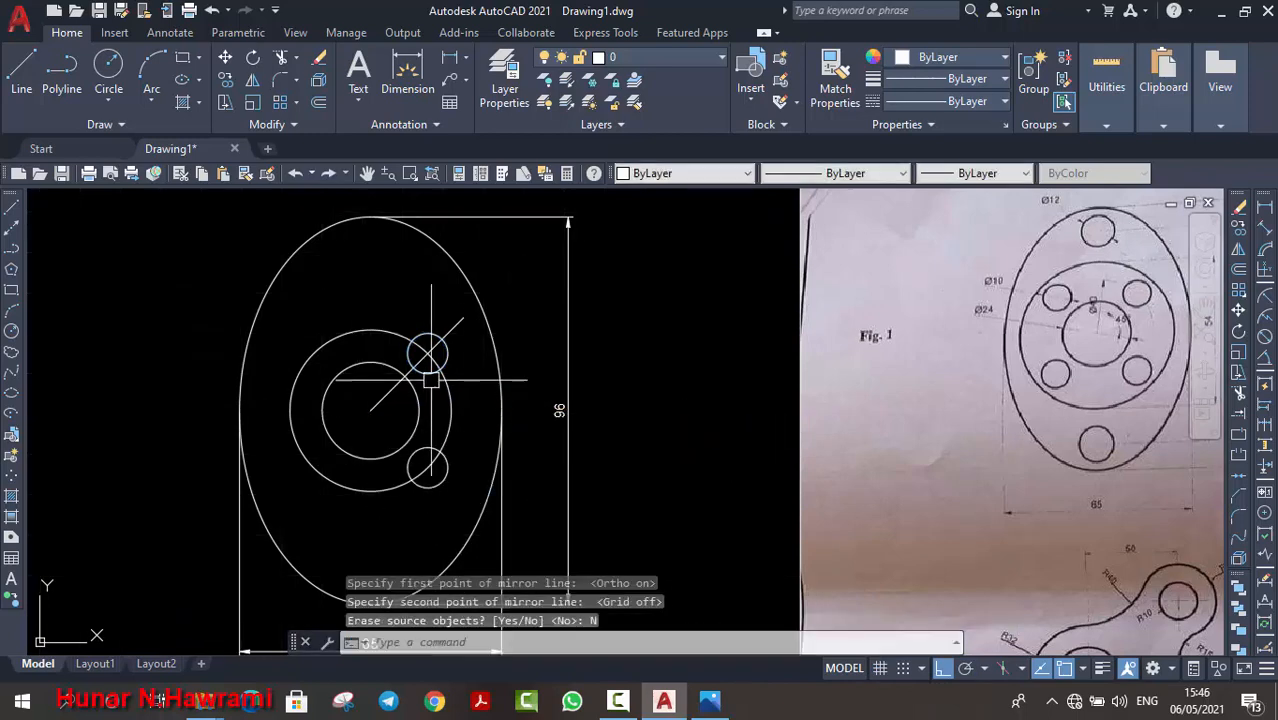
Step: Mirror both 10-diameter circles across the ellipse's vertical axis, keeping the originals
left_click(440, 345)
left_click(443, 483)
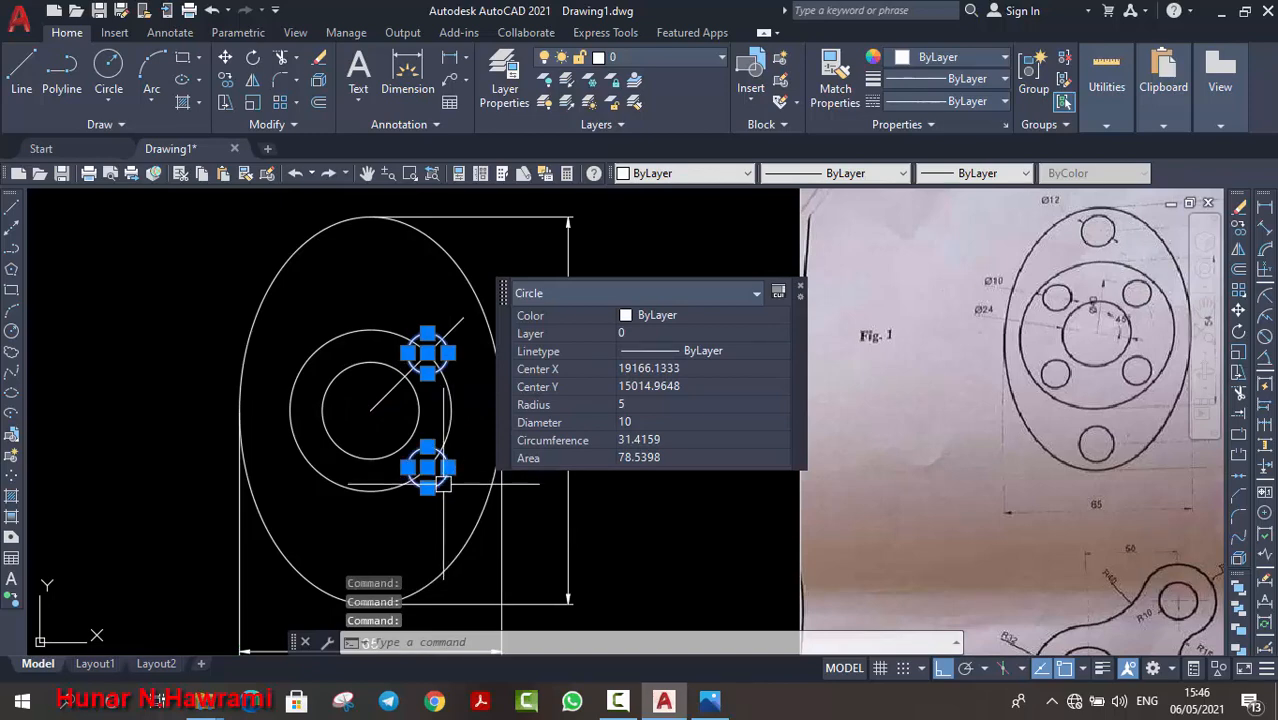
key("space")
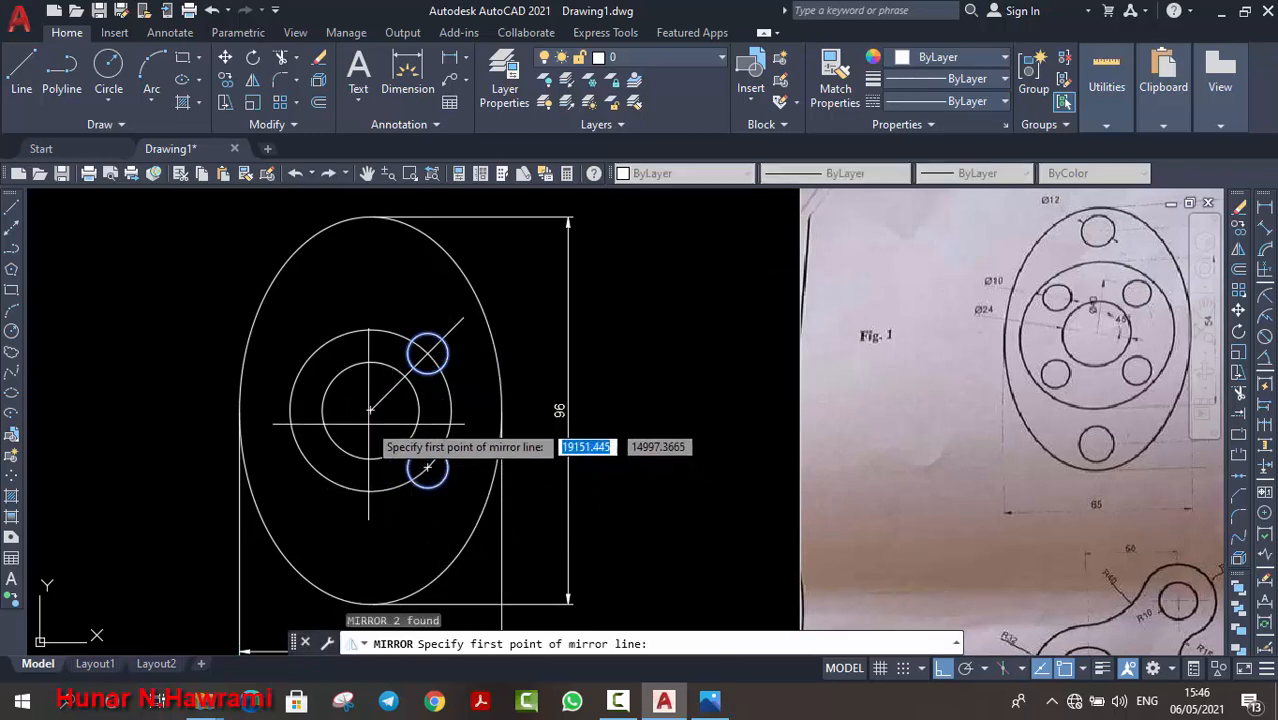
left_click(370, 409)
left_click(370, 300)
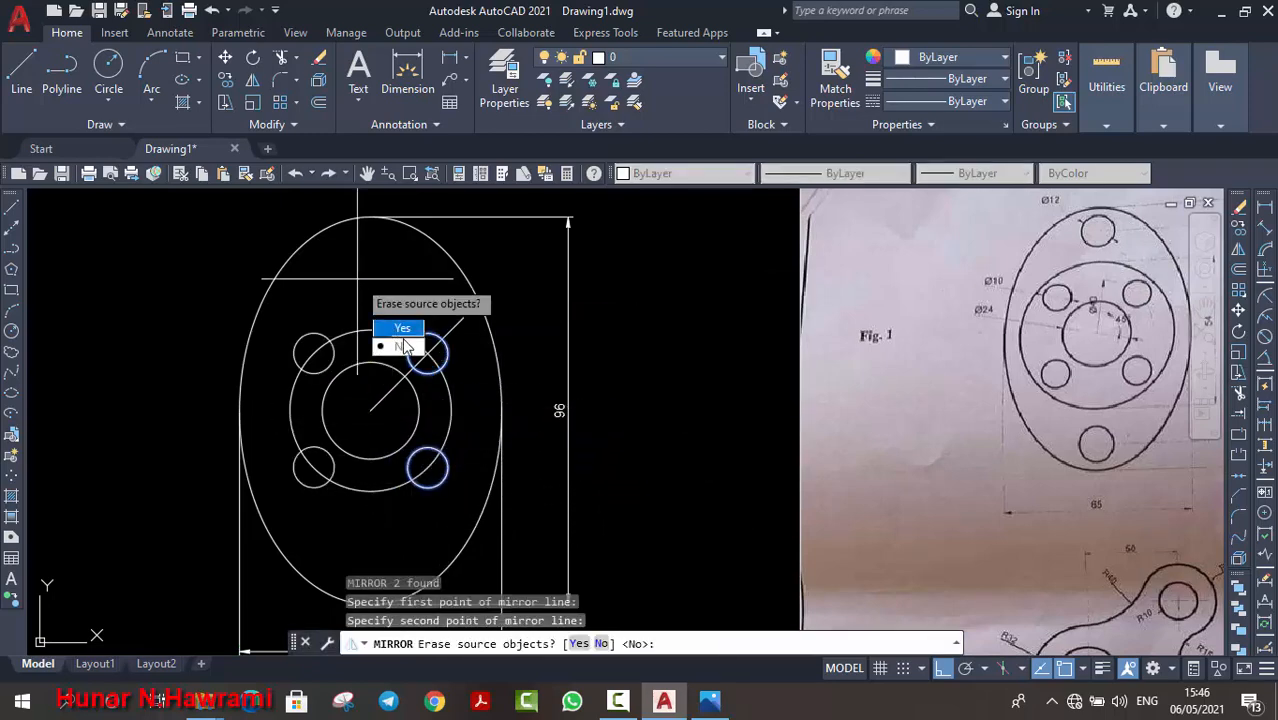
type("n")
key("Return")
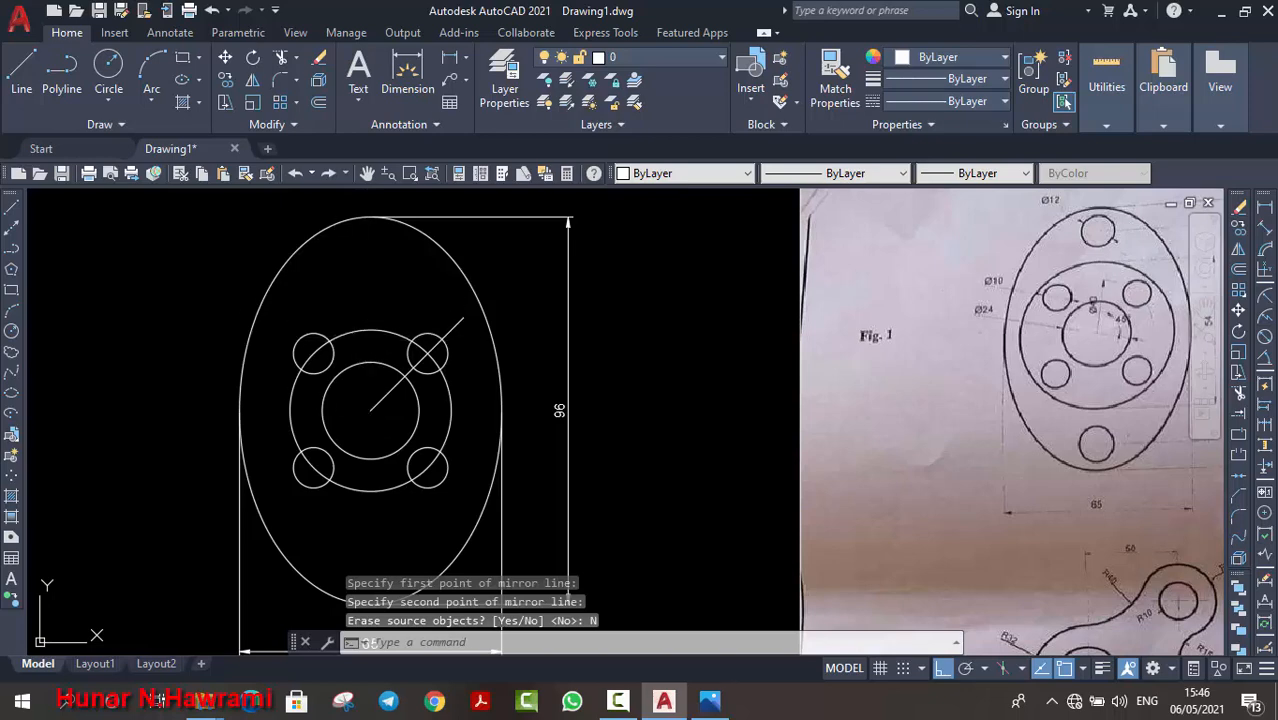
key("Escape")
Step: Examine the remaining circles and the vertical spacing dimensions of Fig. 1 in the reference image against the drawing
scroll(368, 336, "up", 2)
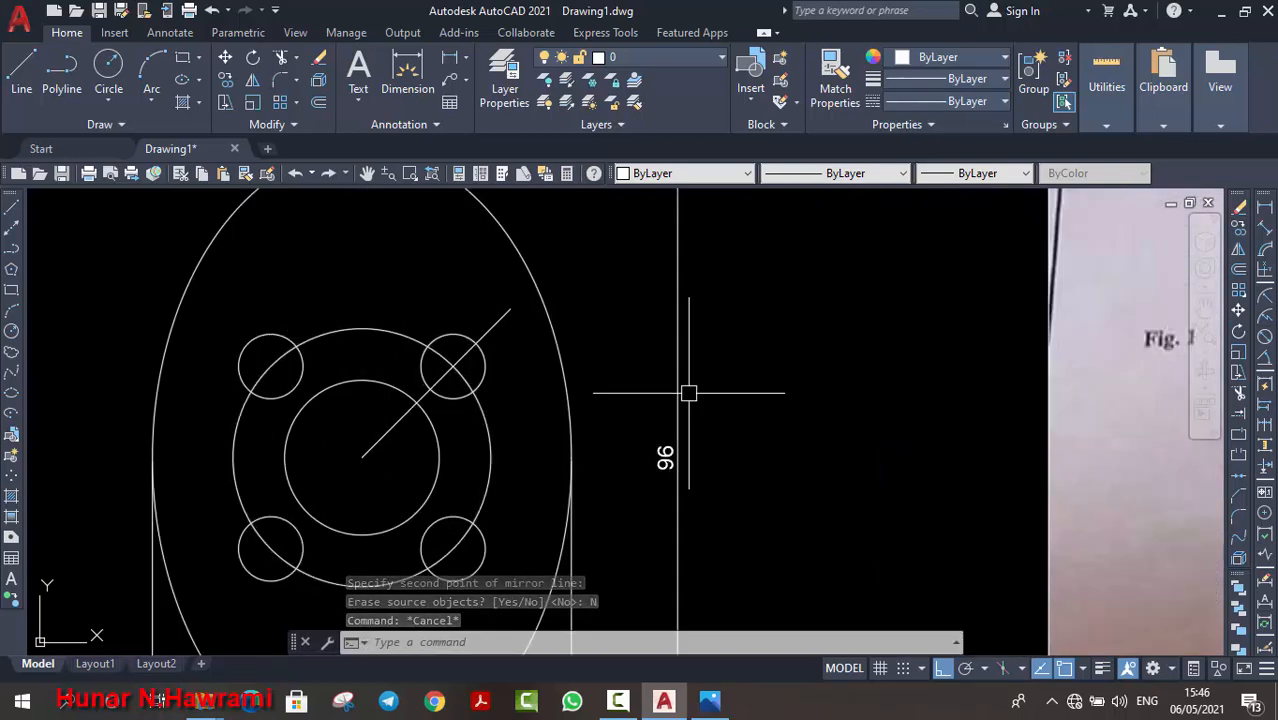
middle_click_drag(985, 317, 579, 317)
scroll(579, 317, "down", 2)
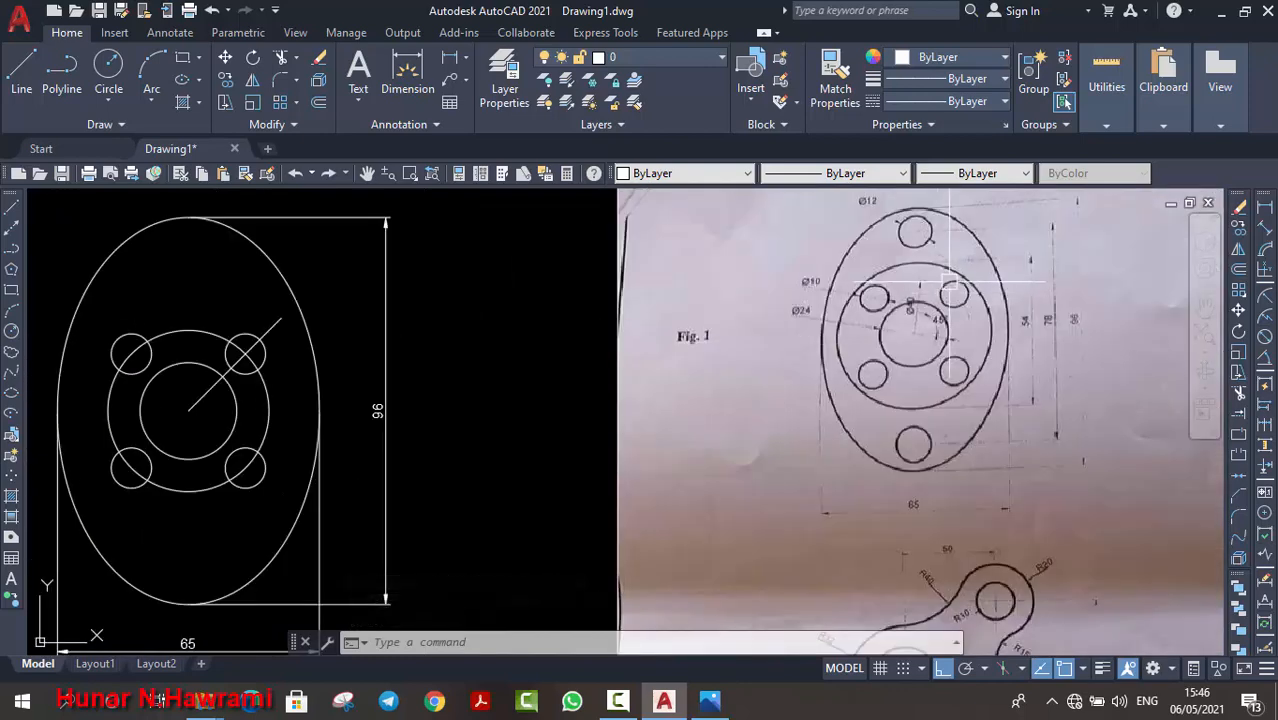
scroll(931, 285, "up", 2)
scroll(772, 319, "down", 1)
middle_click_drag(482, 394, 762, 326)
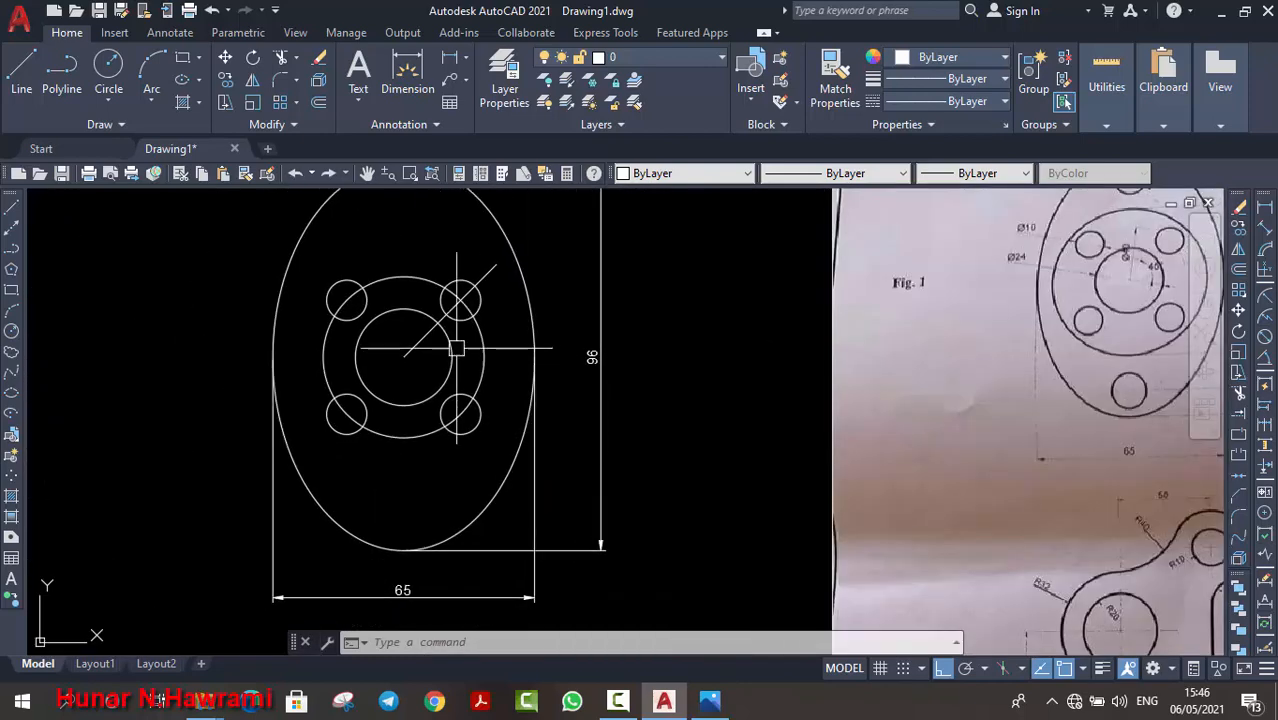
middle_click_drag(461, 295, 484, 330)
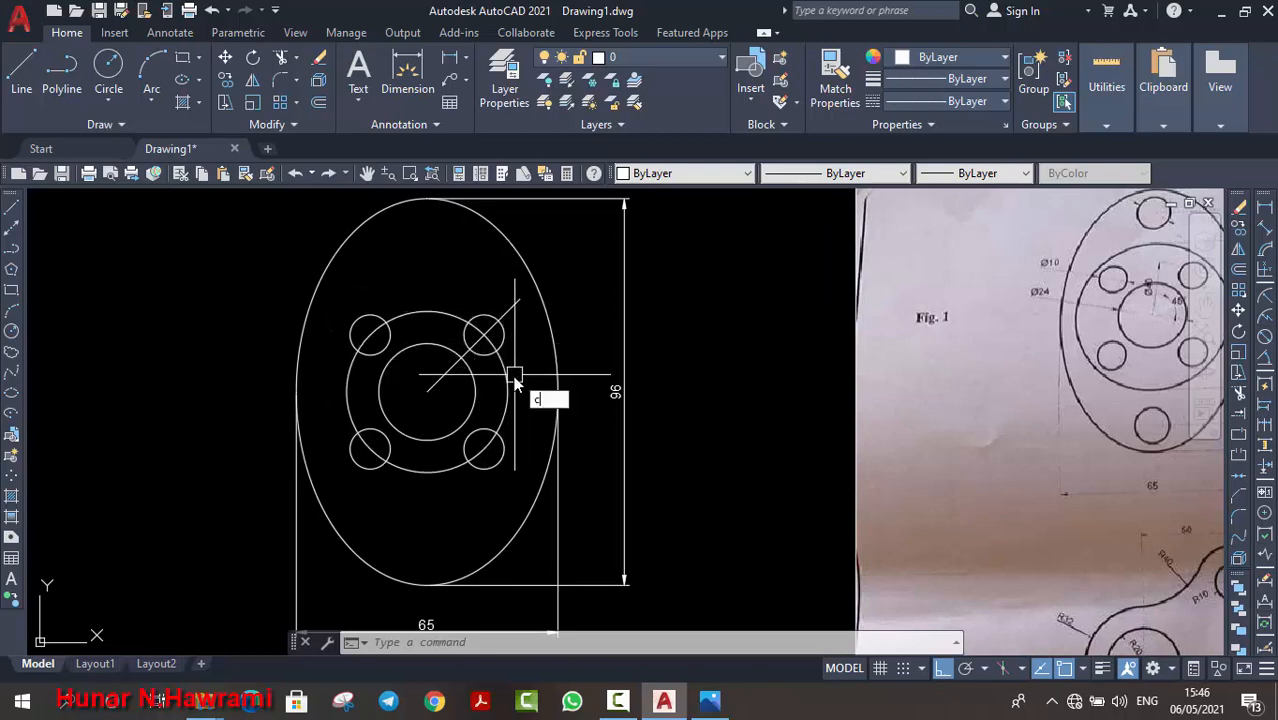
Step: Draw a larger construction circle concentric with the upper-right 10-diameter circle
key("Return")
left_click(484, 334)
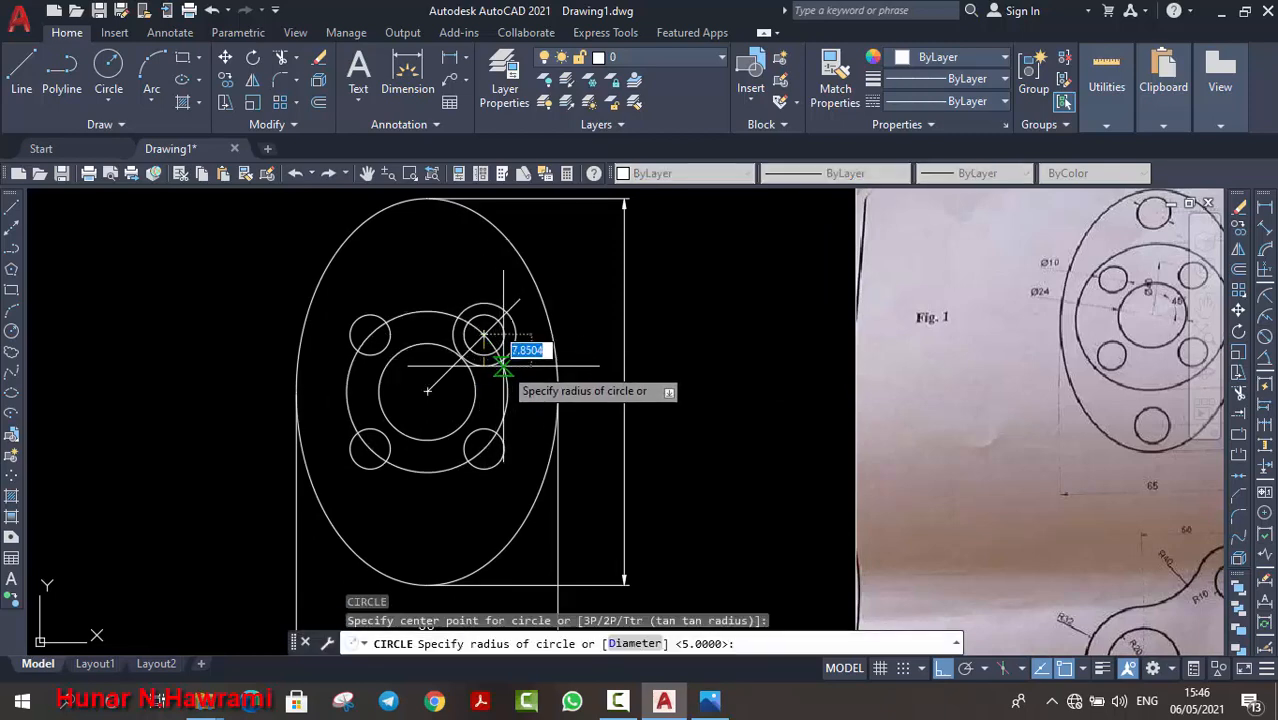
scroll(502, 368, "up", 6)
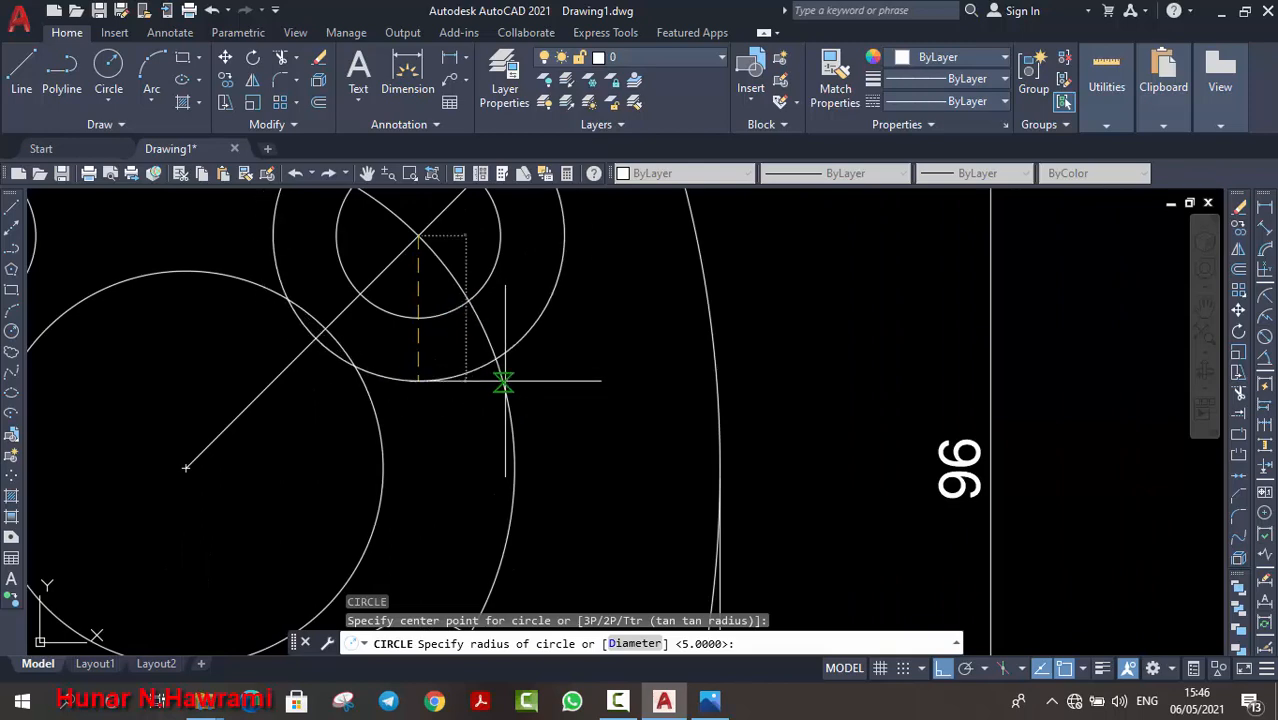
key("Escape")
scroll(551, 362, "down", 3)
middle_click_drag(571, 408, 615, 451)
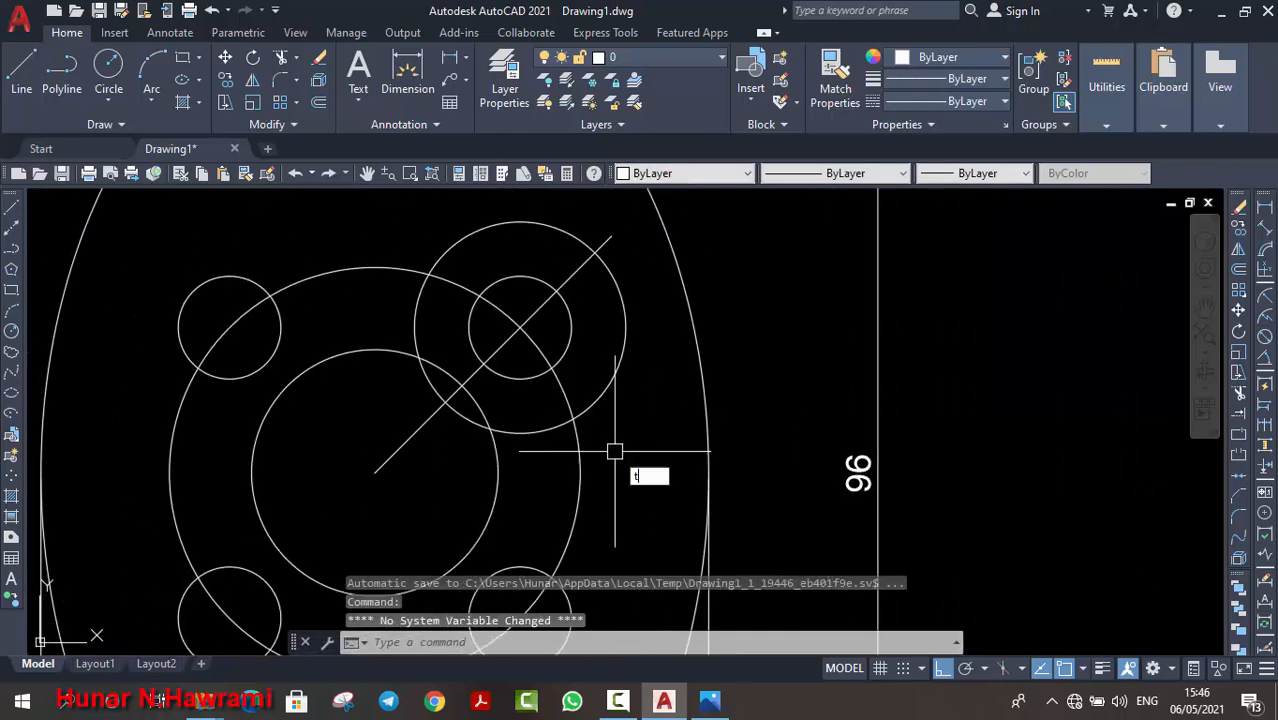
Step: Trim the 40-diameter circle outside the construction circle so a short arc remains through the upper-right hole
type("tr")
key("Return")
left_click(577, 442)
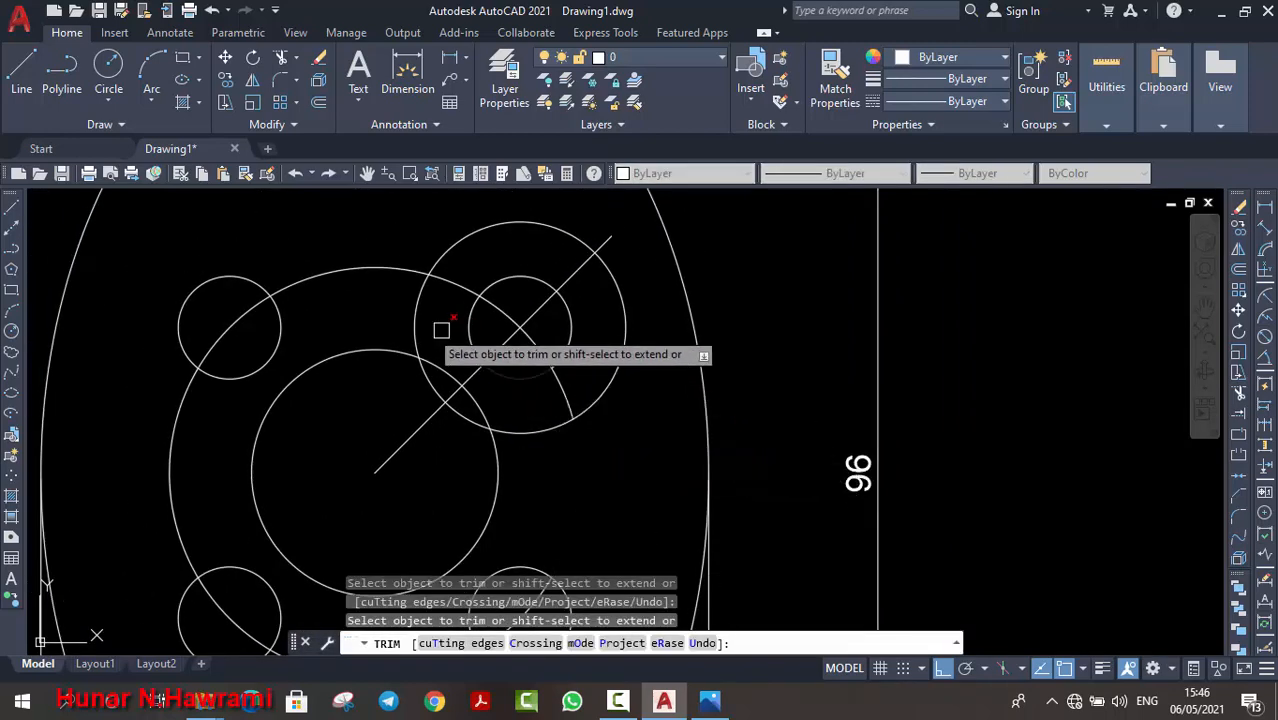
key("Escape")
Step: Erase the construction circle and the leftover large arc of the 40-diameter circle
left_click(447, 244)
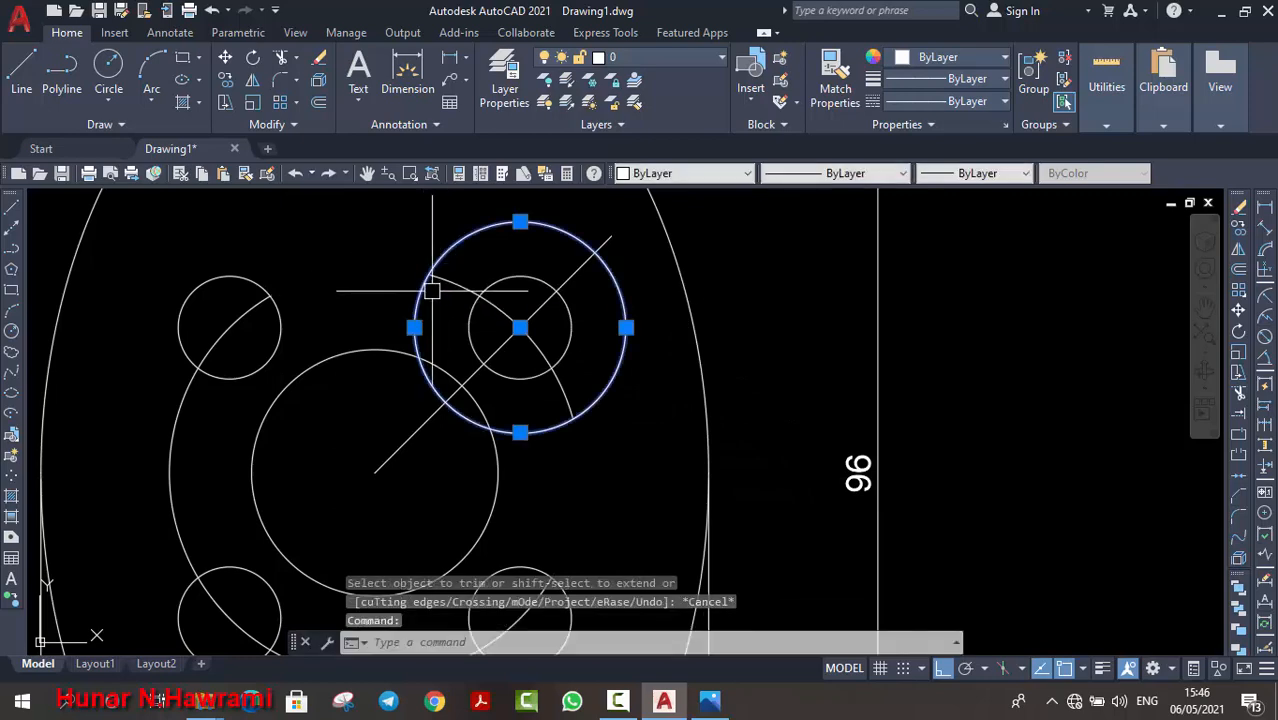
type("e")
key("Return")
middle_click_drag(563, 392, 605, 348)
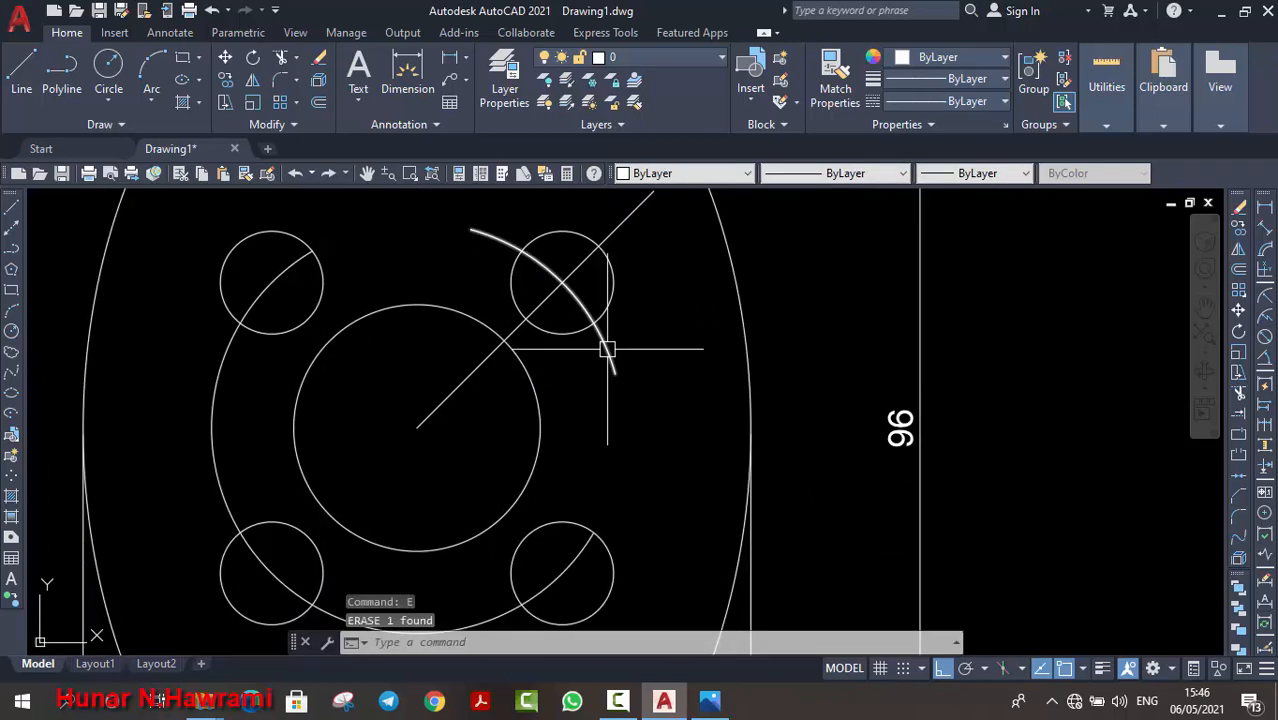
left_click(229, 359)
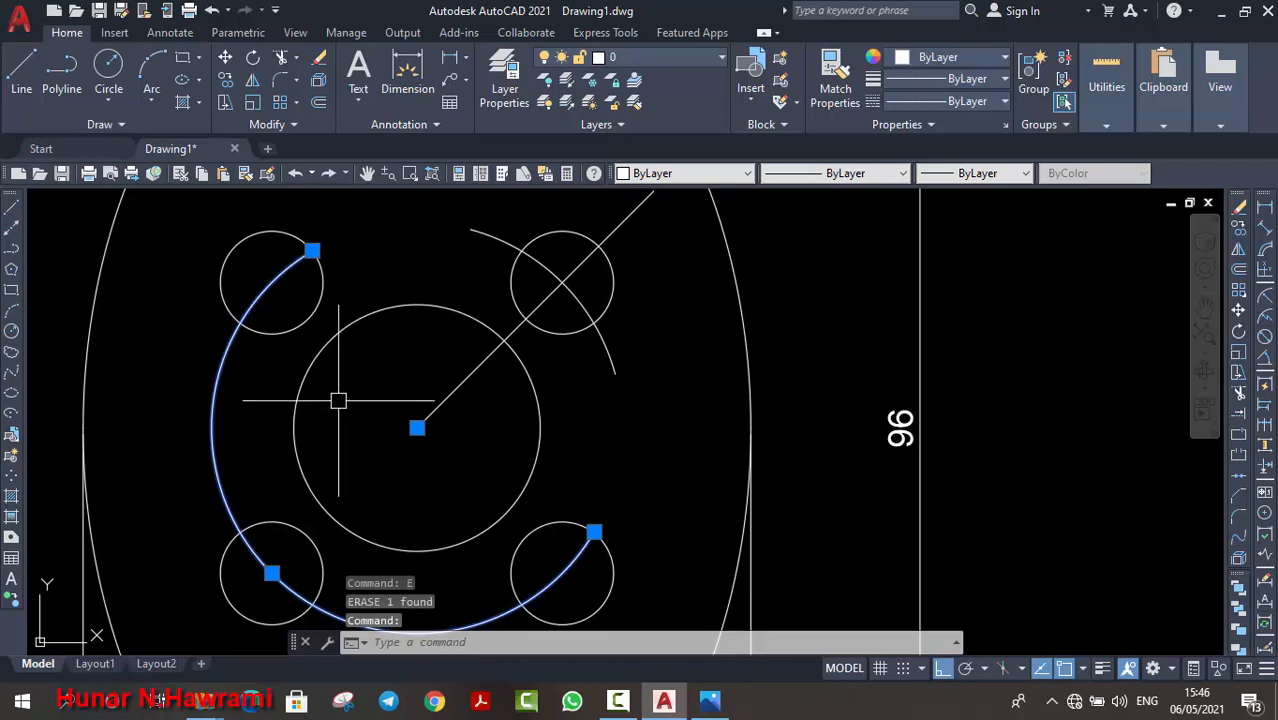
type("e")
key("Return")
Step: Load the CENTER linetype from acadiso.lin into the drawing
left_click(487, 237)
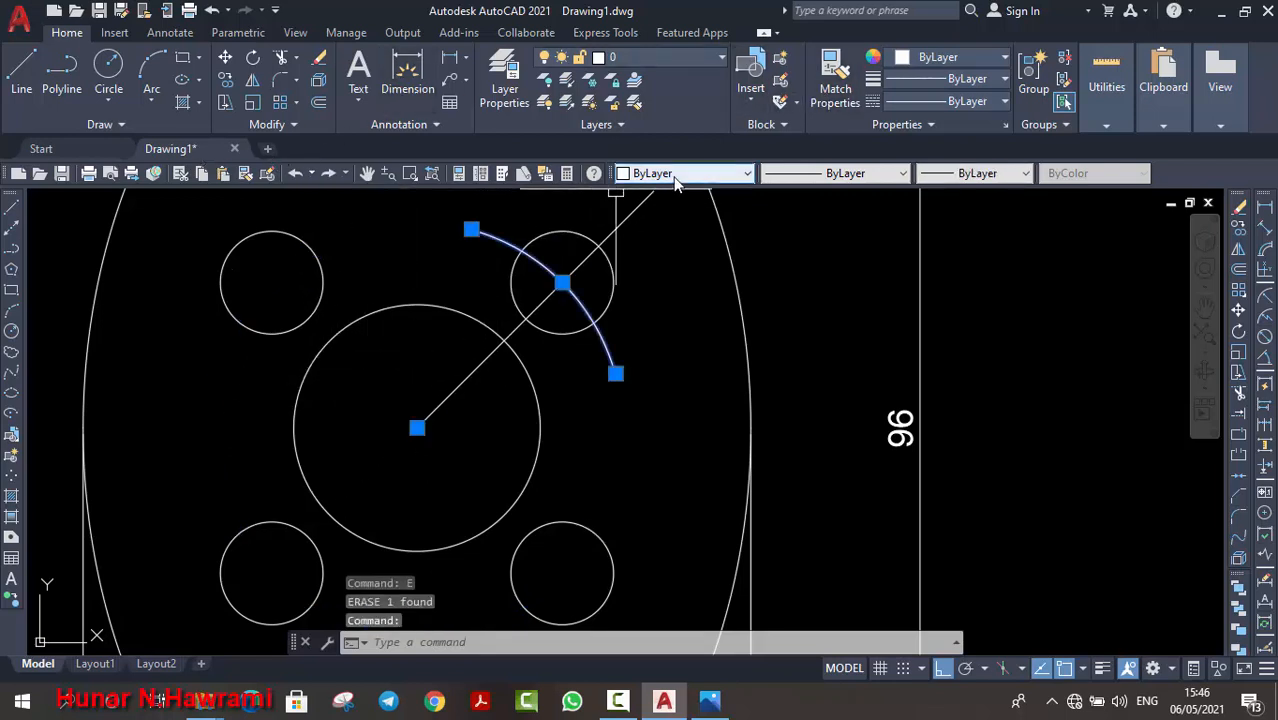
left_click(845, 176)
left_click(843, 238)
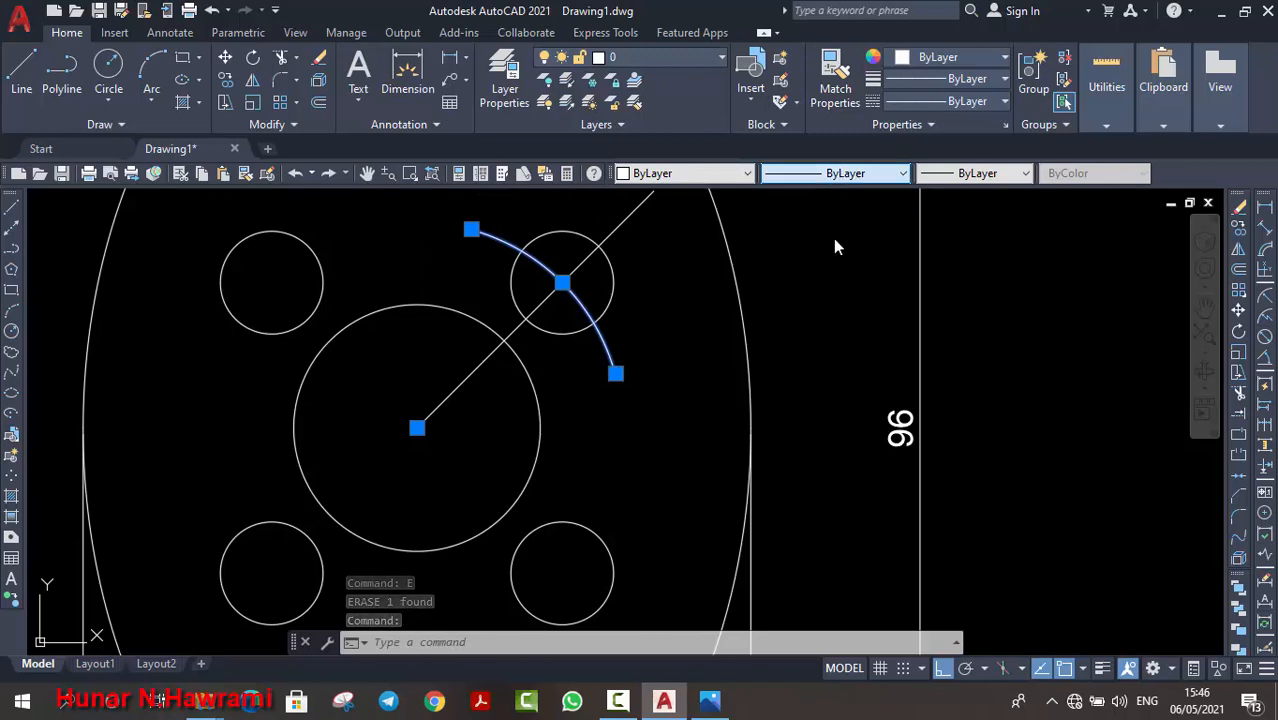
left_click(783, 193)
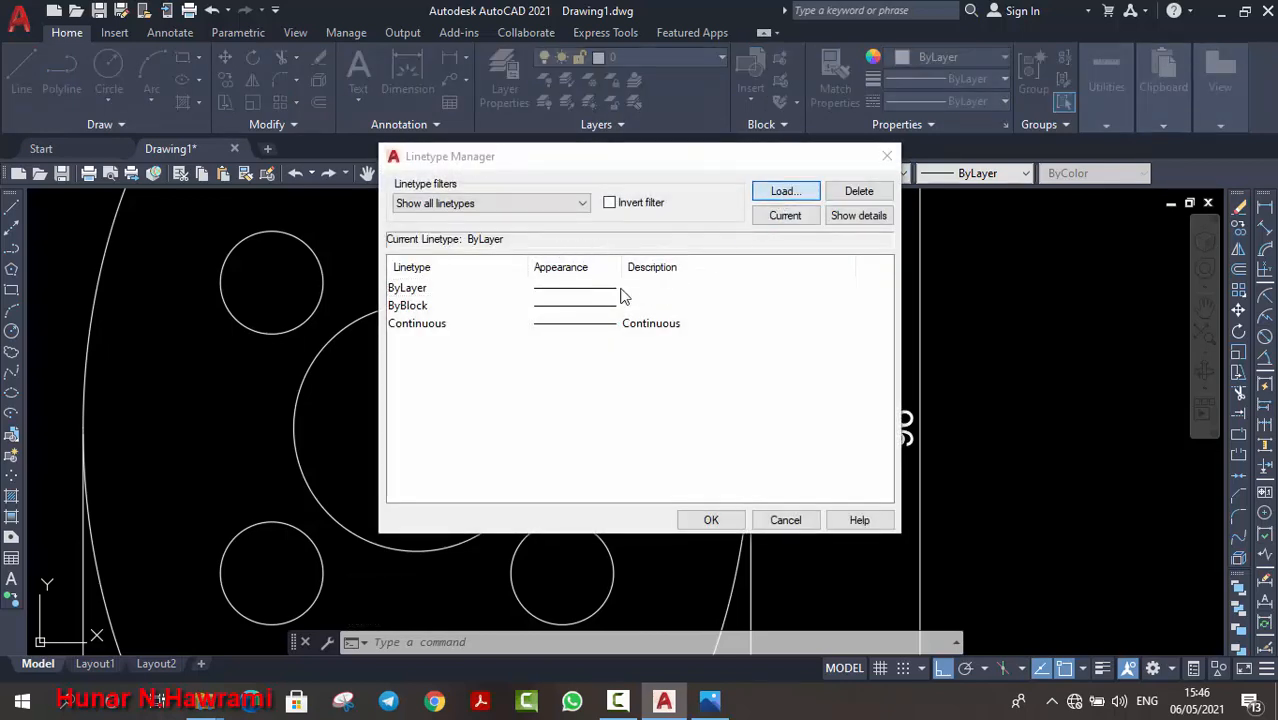
key("c")
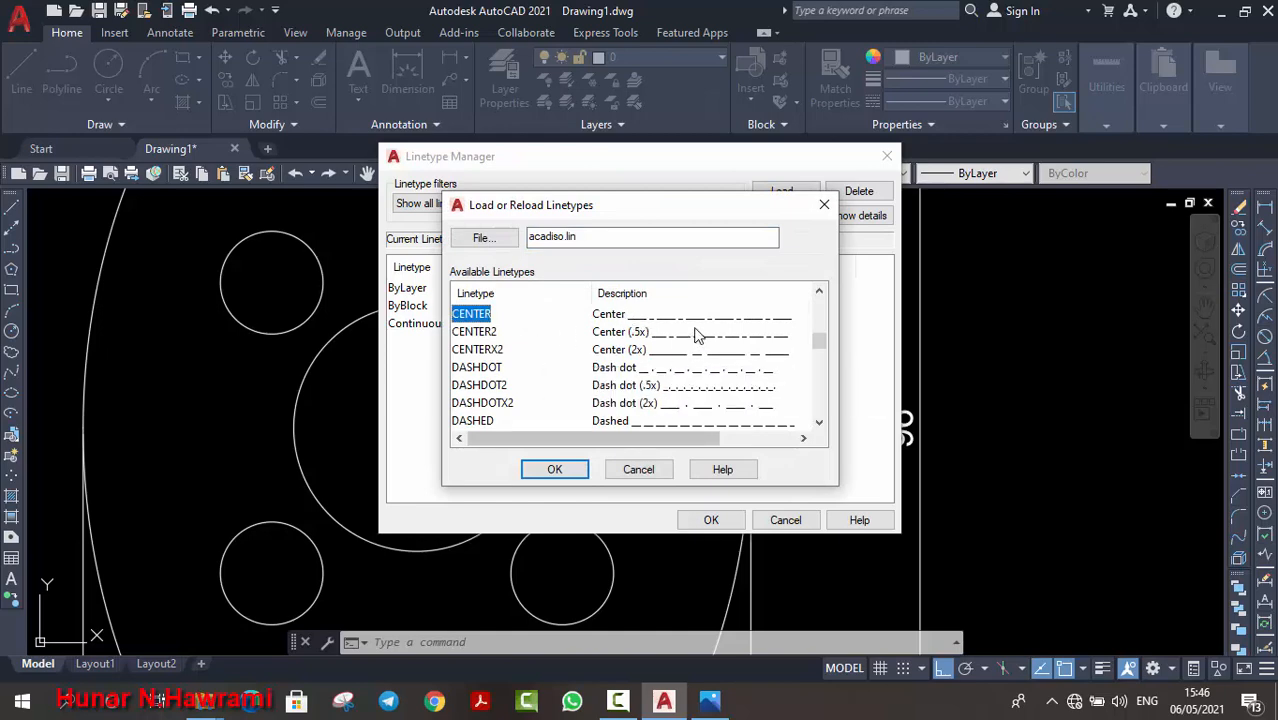
left_click(552, 470)
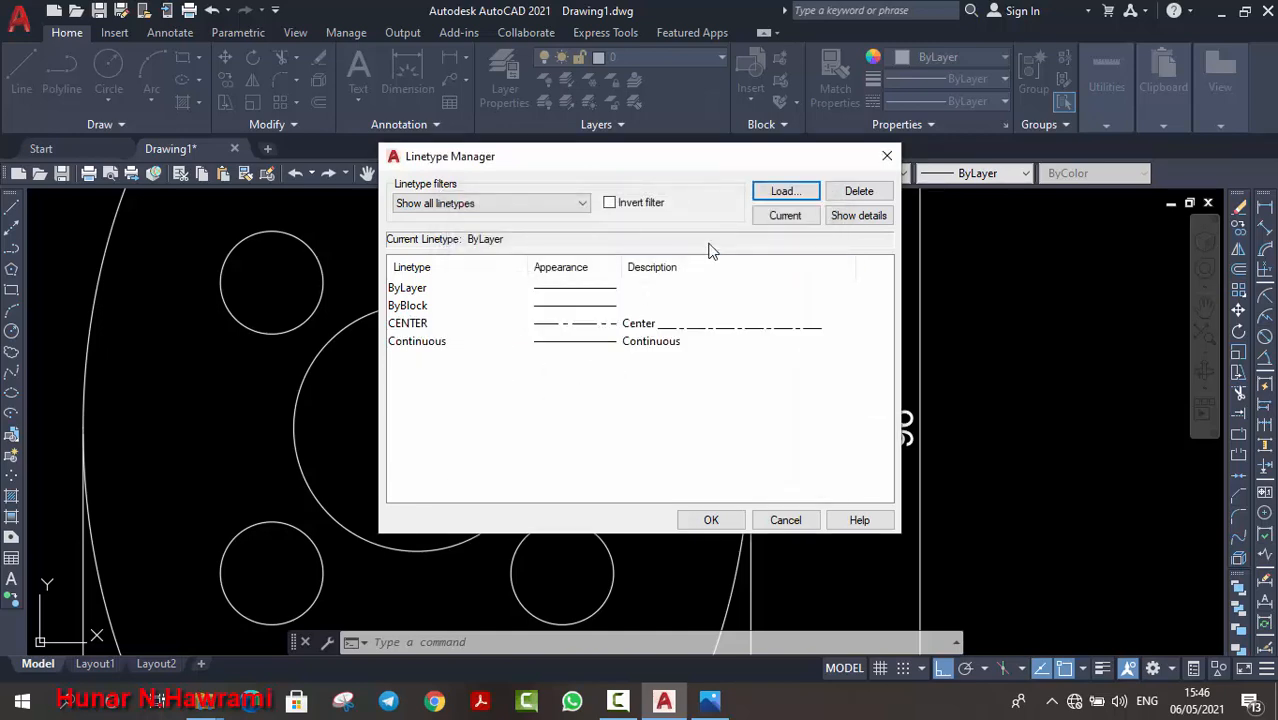
left_click(700, 323)
left_click(709, 519)
Step: Apply the CENTER linetype to the short arc through the upper-right hole
left_click(701, 518)
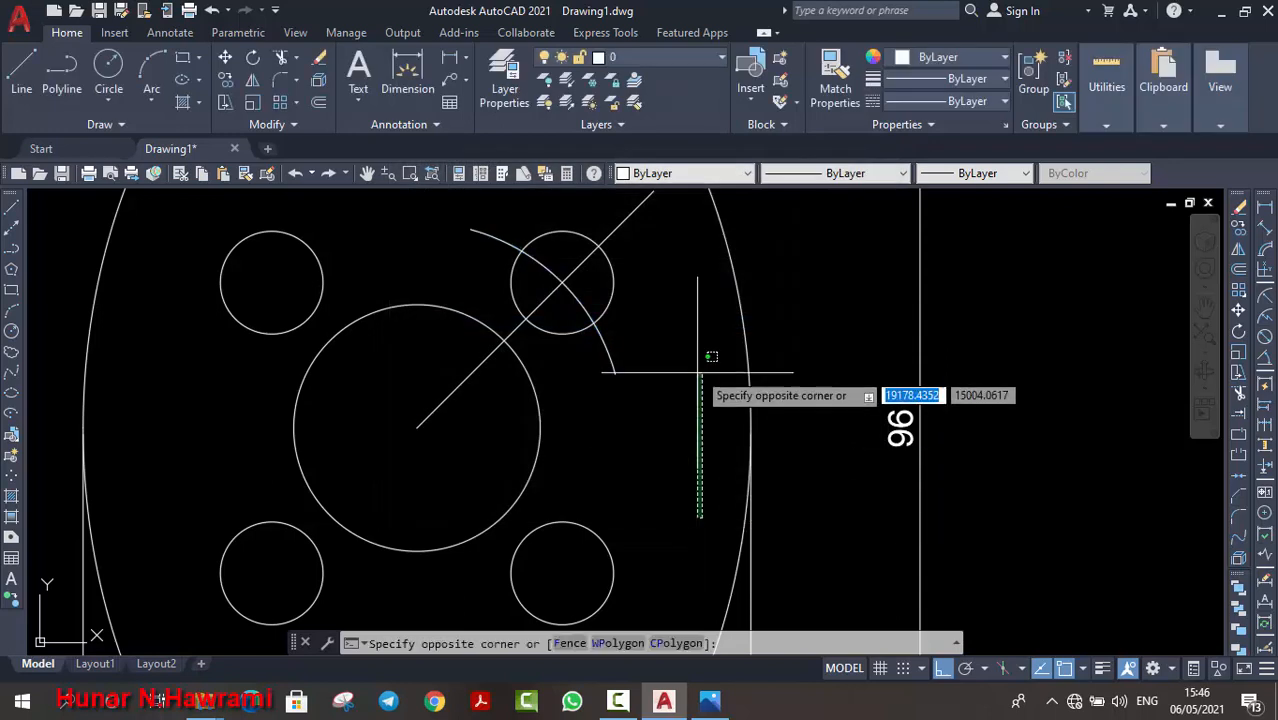
left_click(641, 376)
left_click(845, 173)
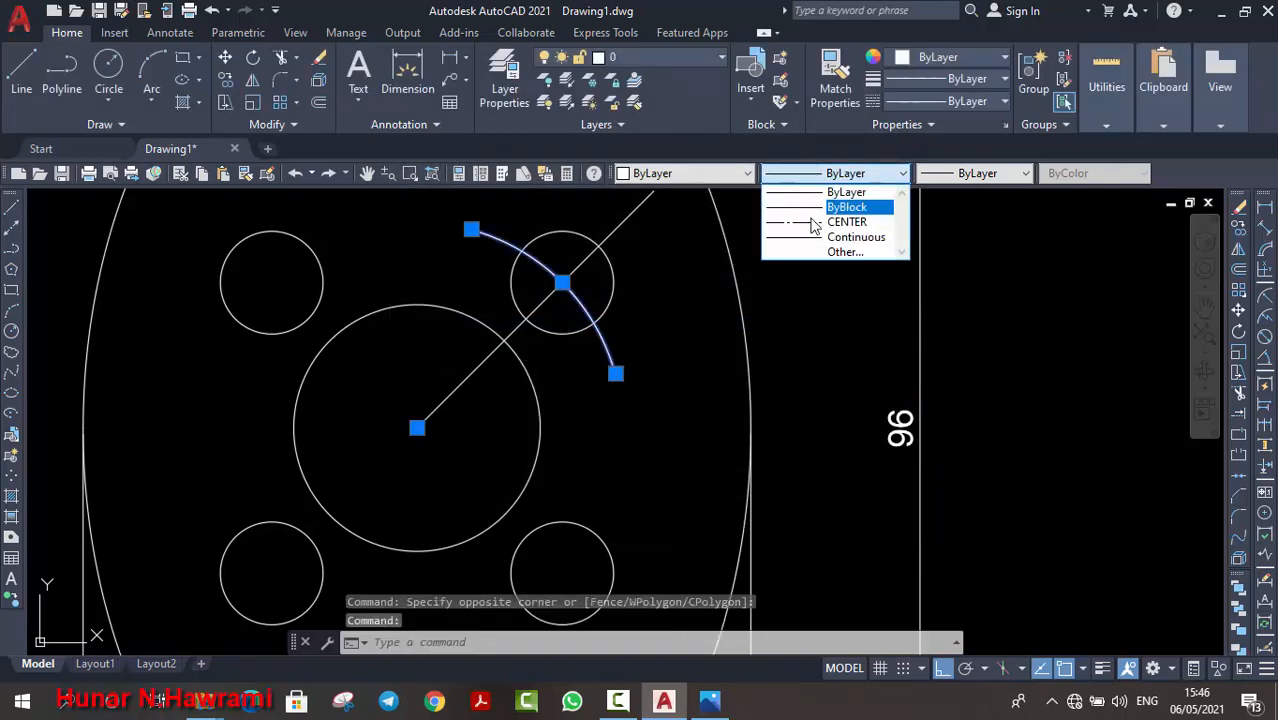
left_click(813, 222)
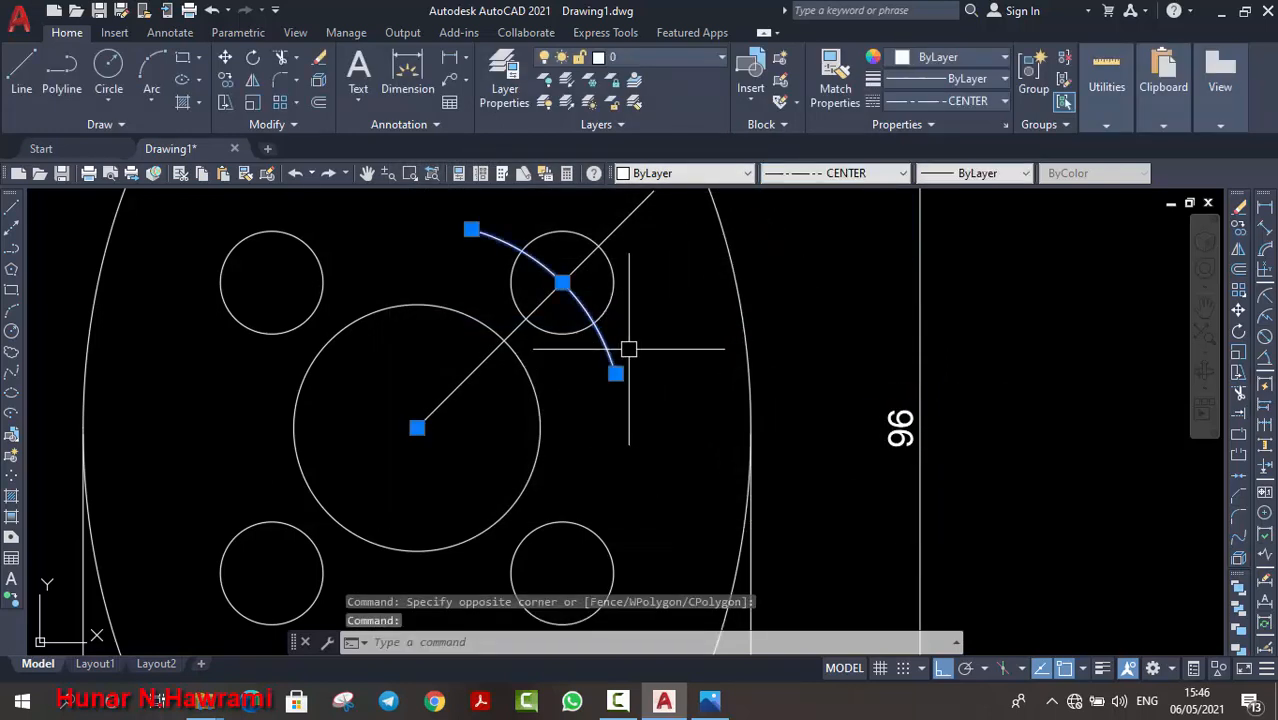
Step: Turn on Quick Properties and open the full properties of the short centre-line arc
key("ctrl+shift+p")
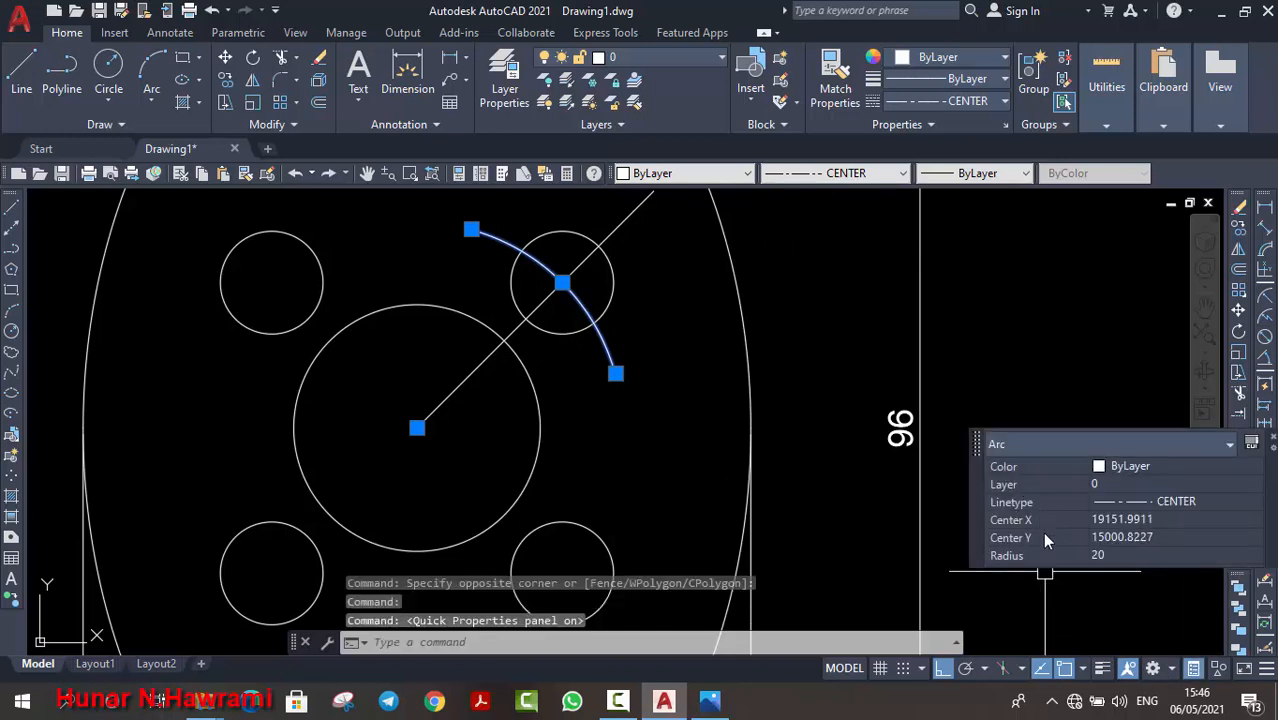
key("Escape")
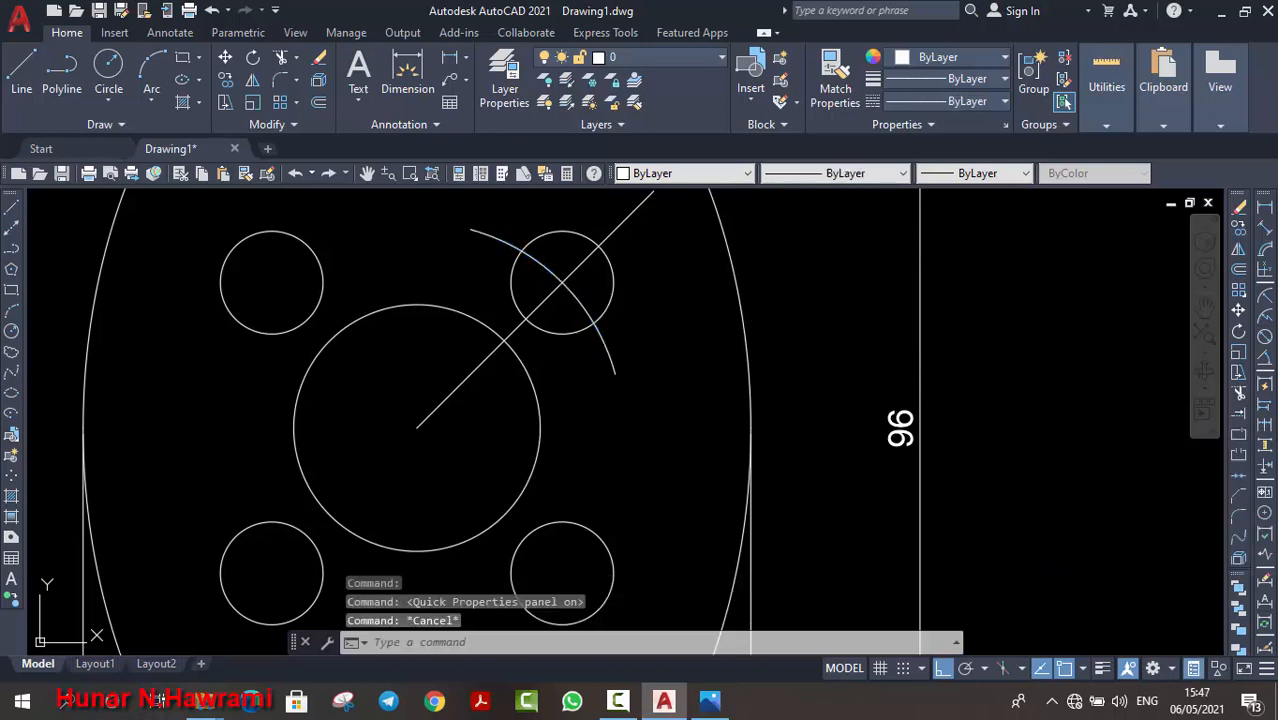
left_click(710, 450)
left_click(613, 350)
type("p")
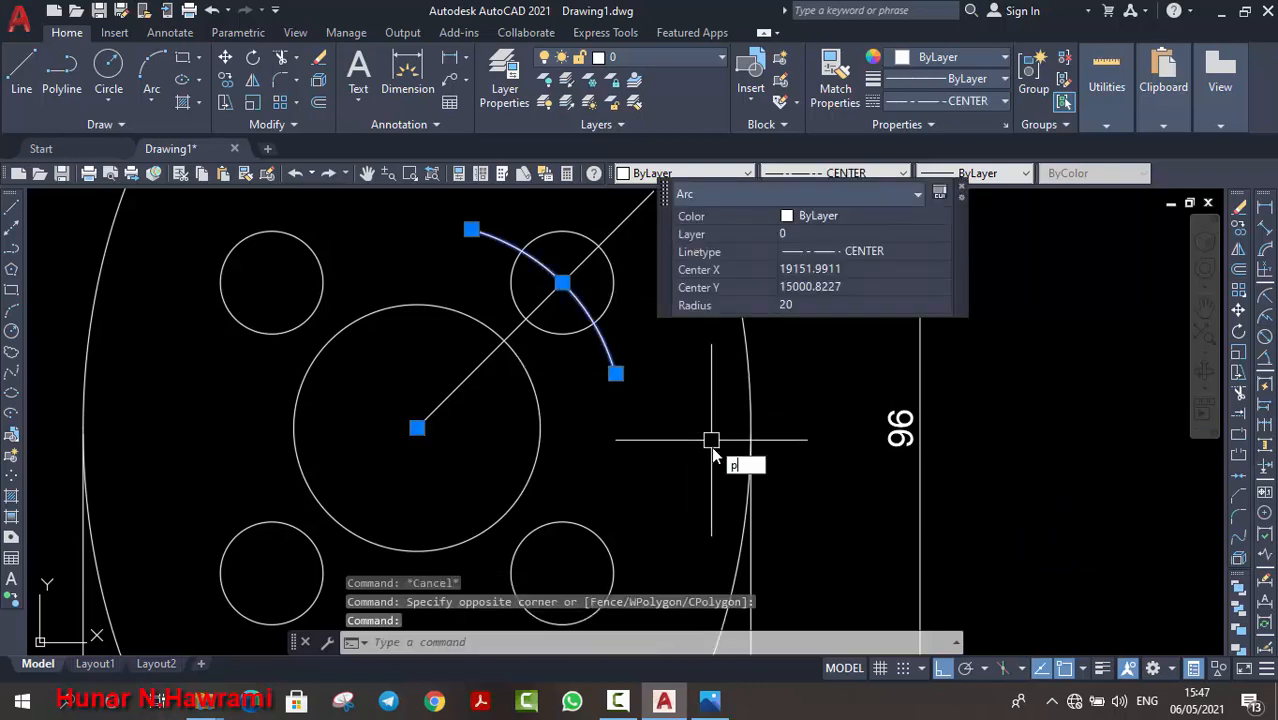
type("ro")
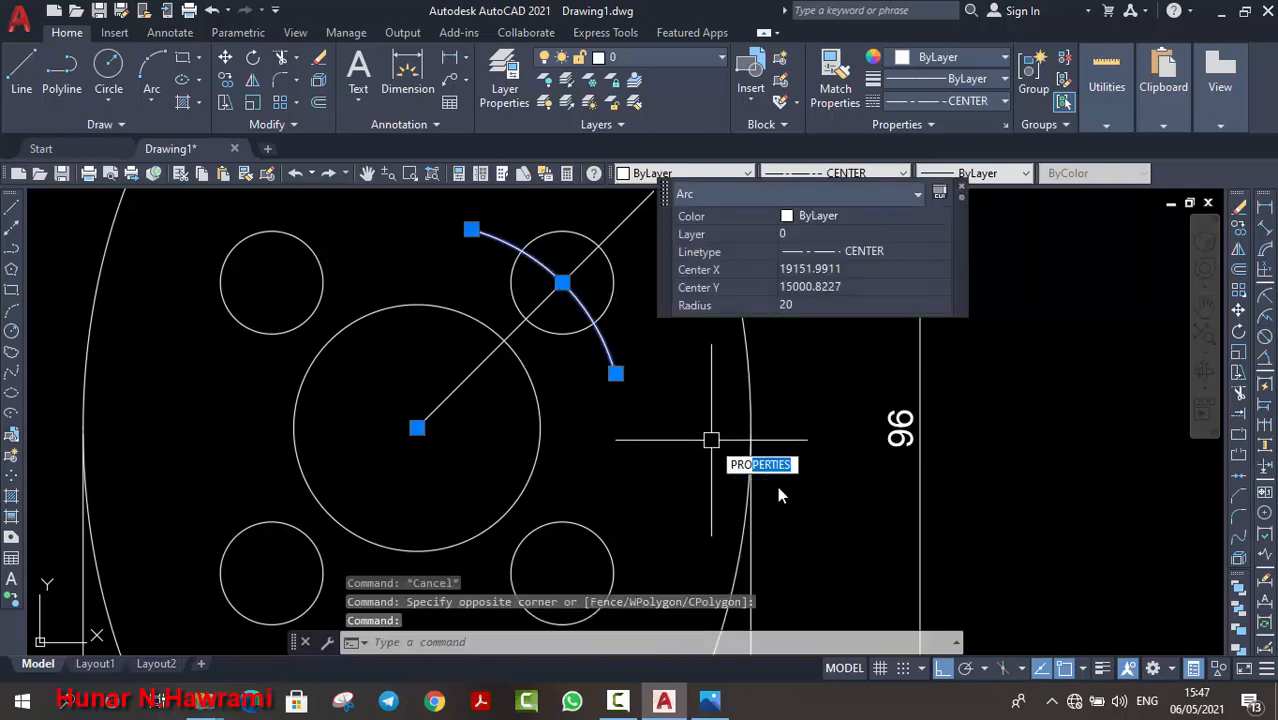
key("Return")
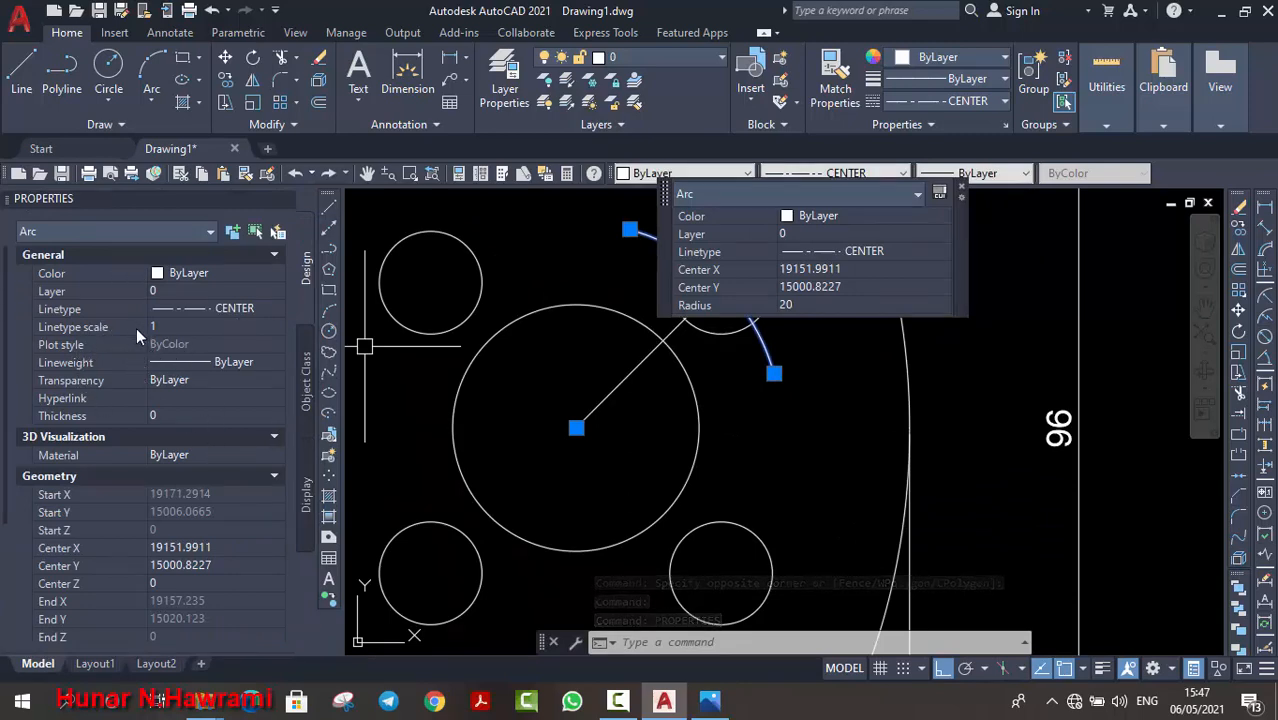
Step: Set the short arc's linetype scale to 0.07 and deselect it to check the dash pattern
left_click(191, 327)
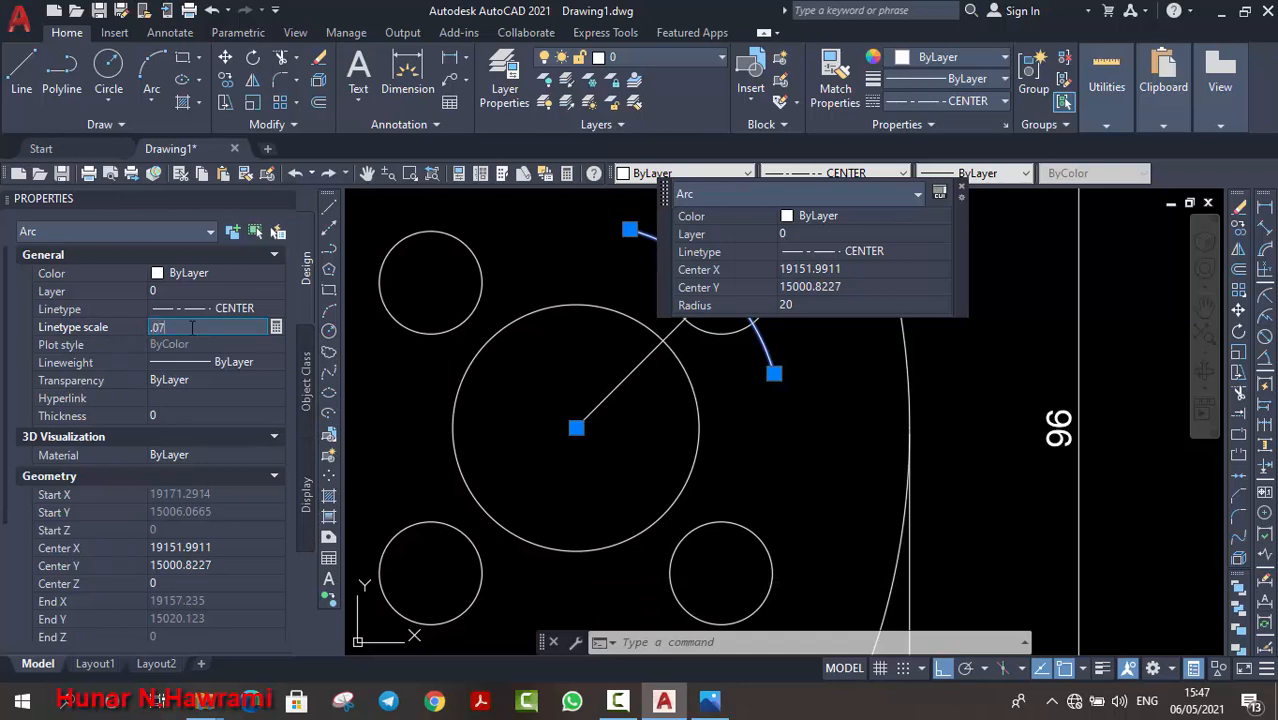
type("0.07")
key("Return")
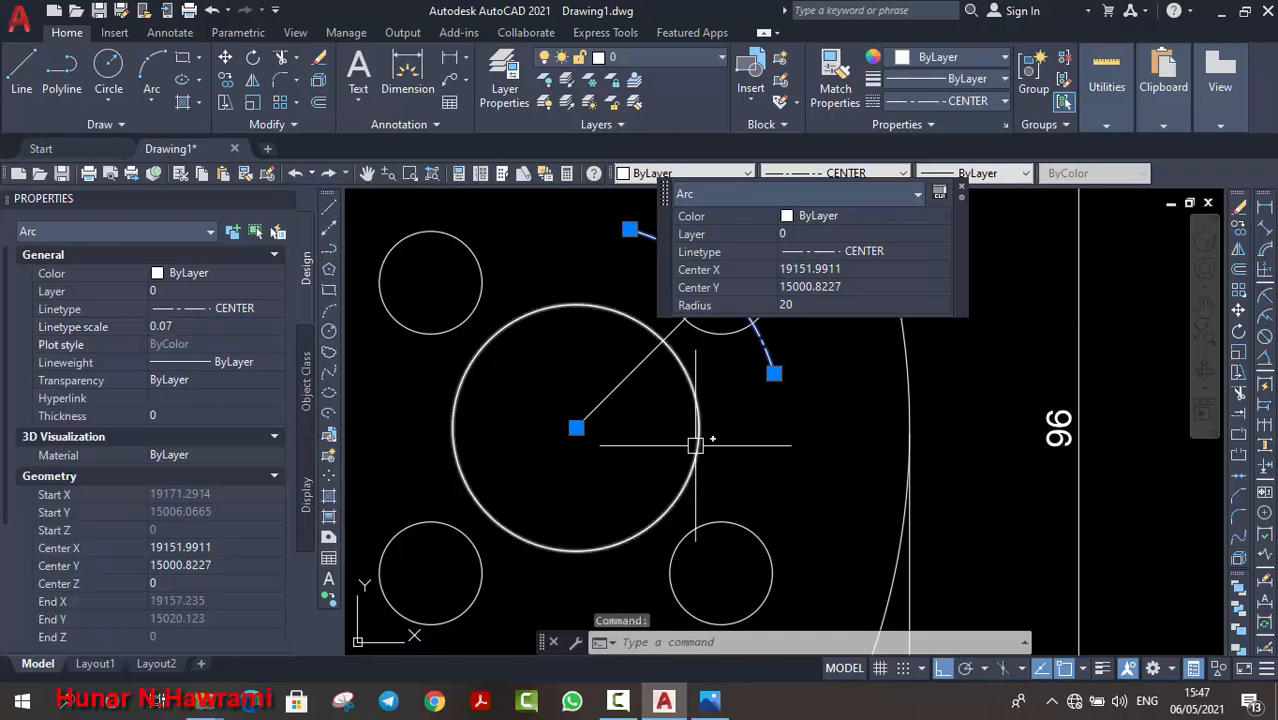
left_click(823, 465)
left_click(961, 188)
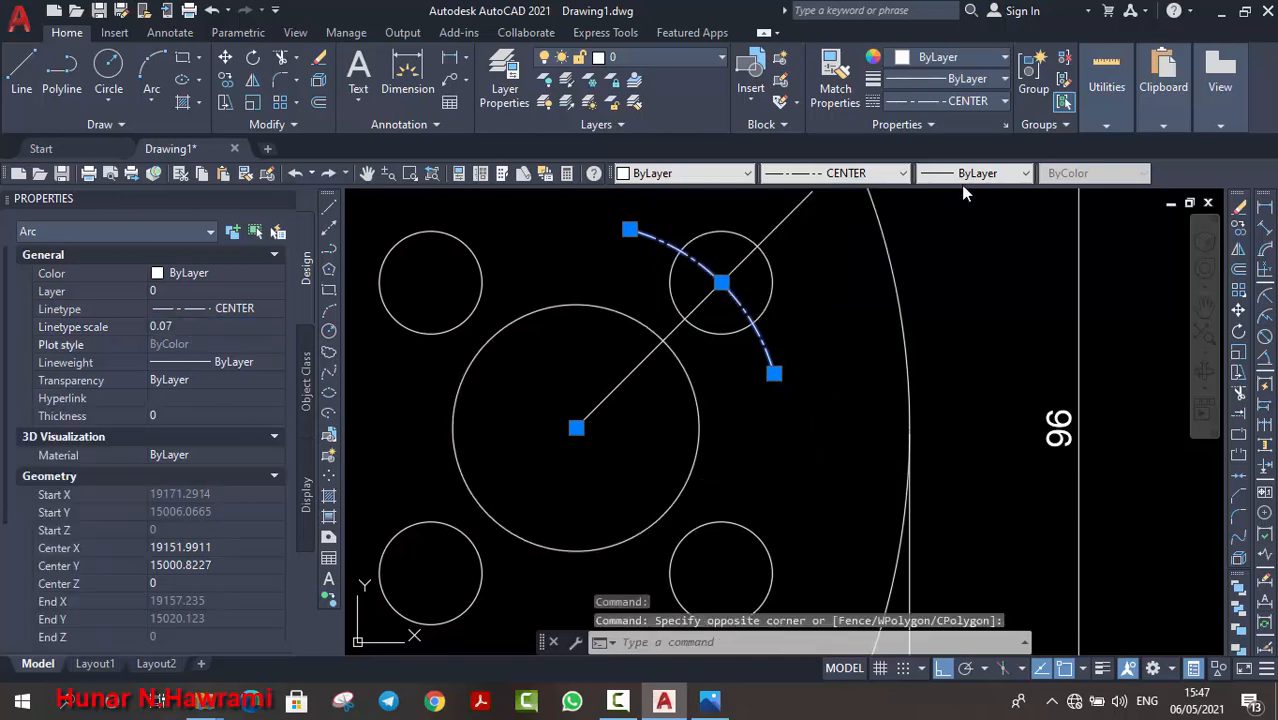
key("Escape")
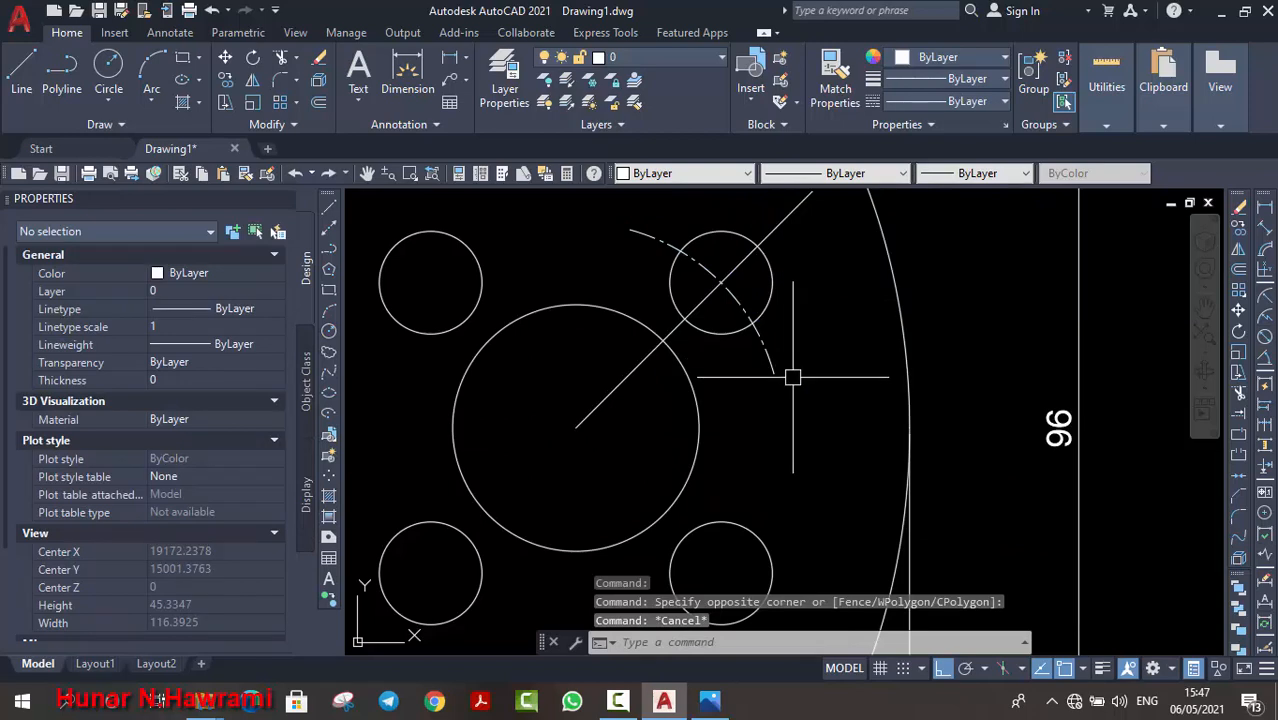
Step: Change the short arc's linetype scale to 0.1
left_click(770, 357)
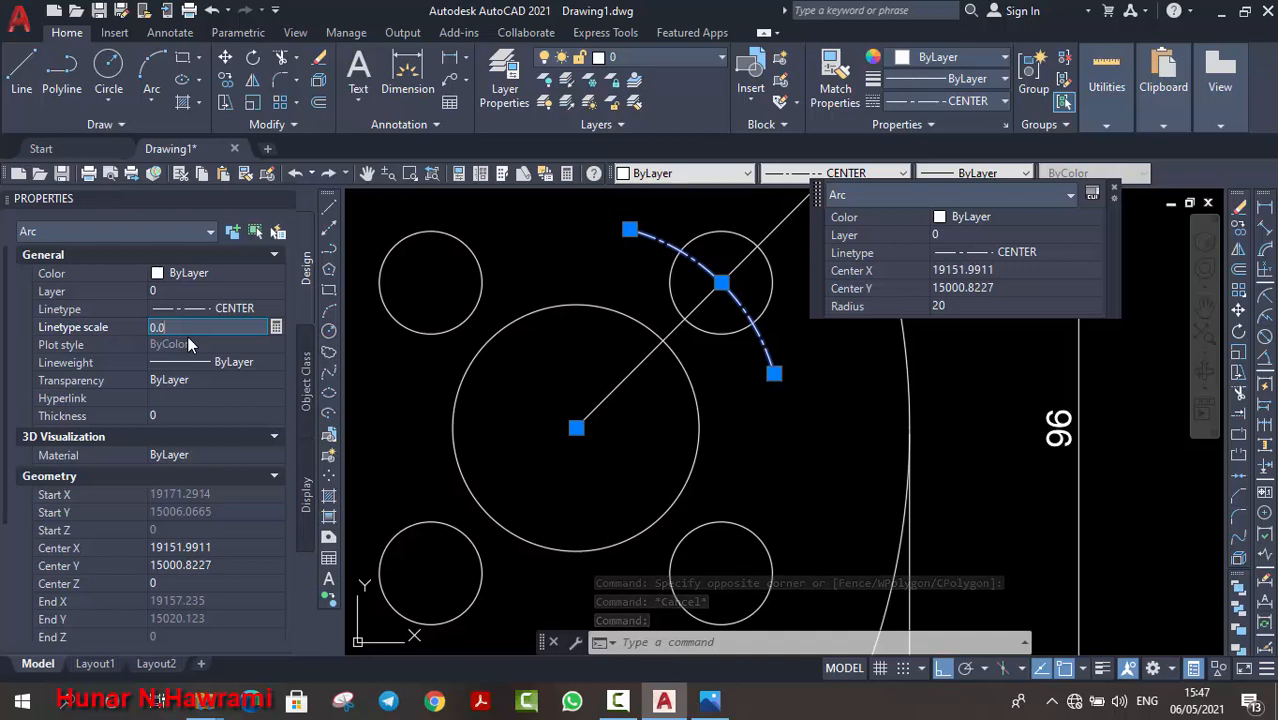
key("BackSpace")
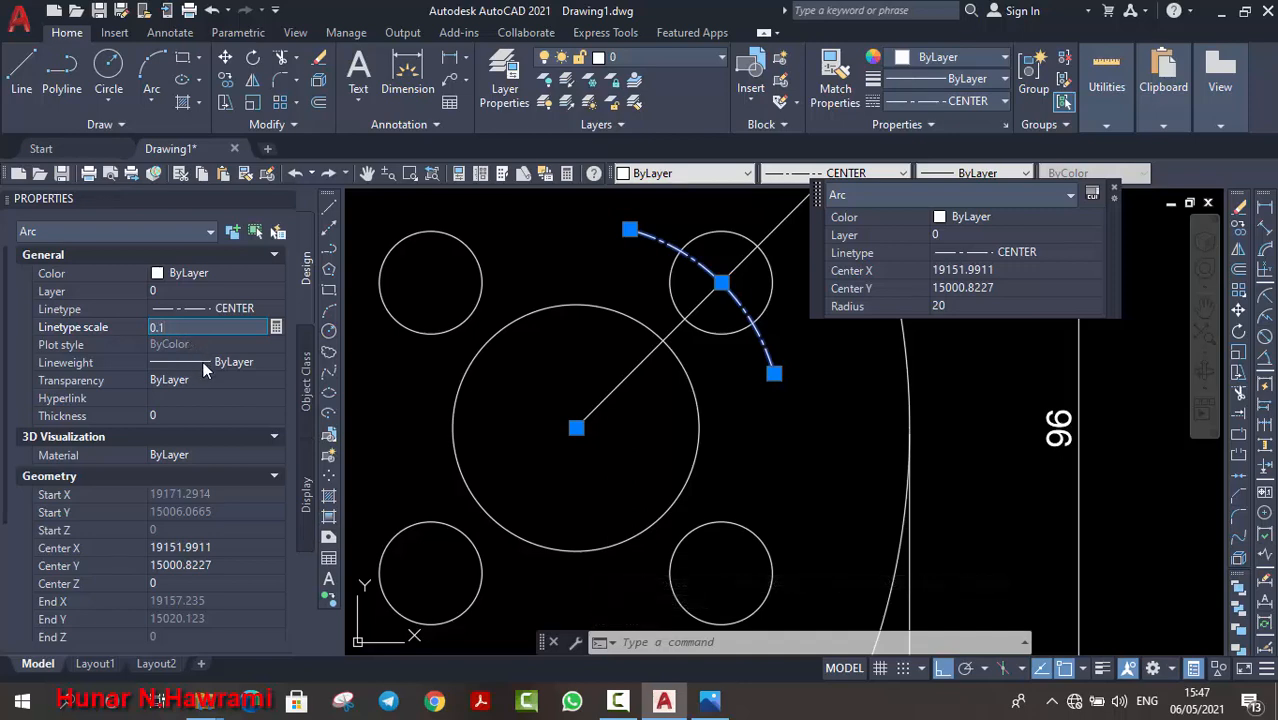
key("Return")
left_click(805, 440)
left_click(794, 456)
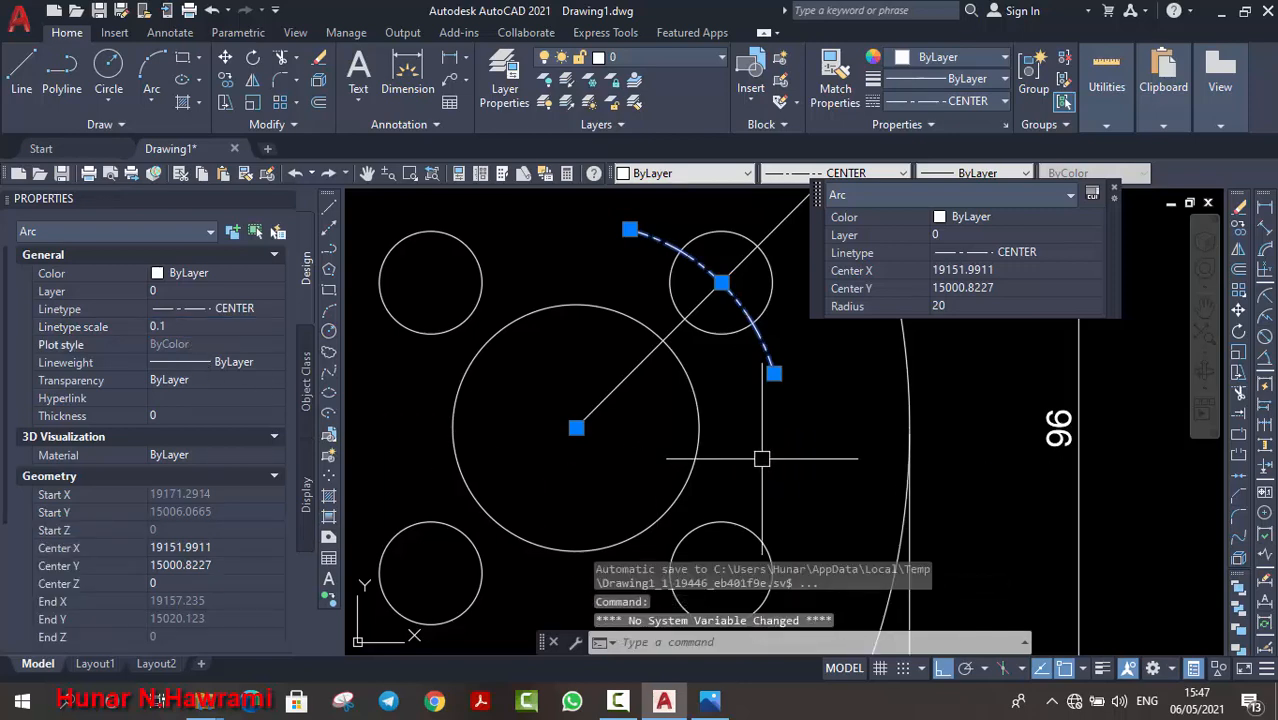
Step: Try a linetype scale of 0.4 on the short arc
left_click(188, 327)
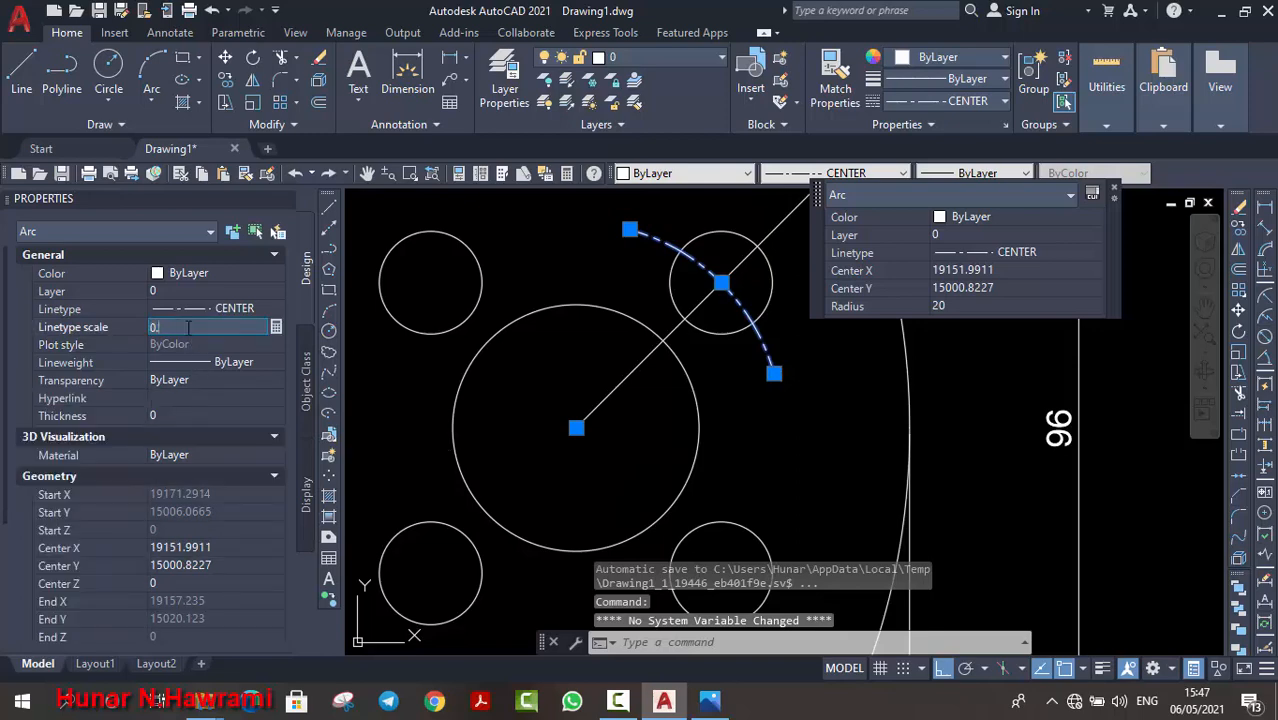
type("0.4")
key("Return")
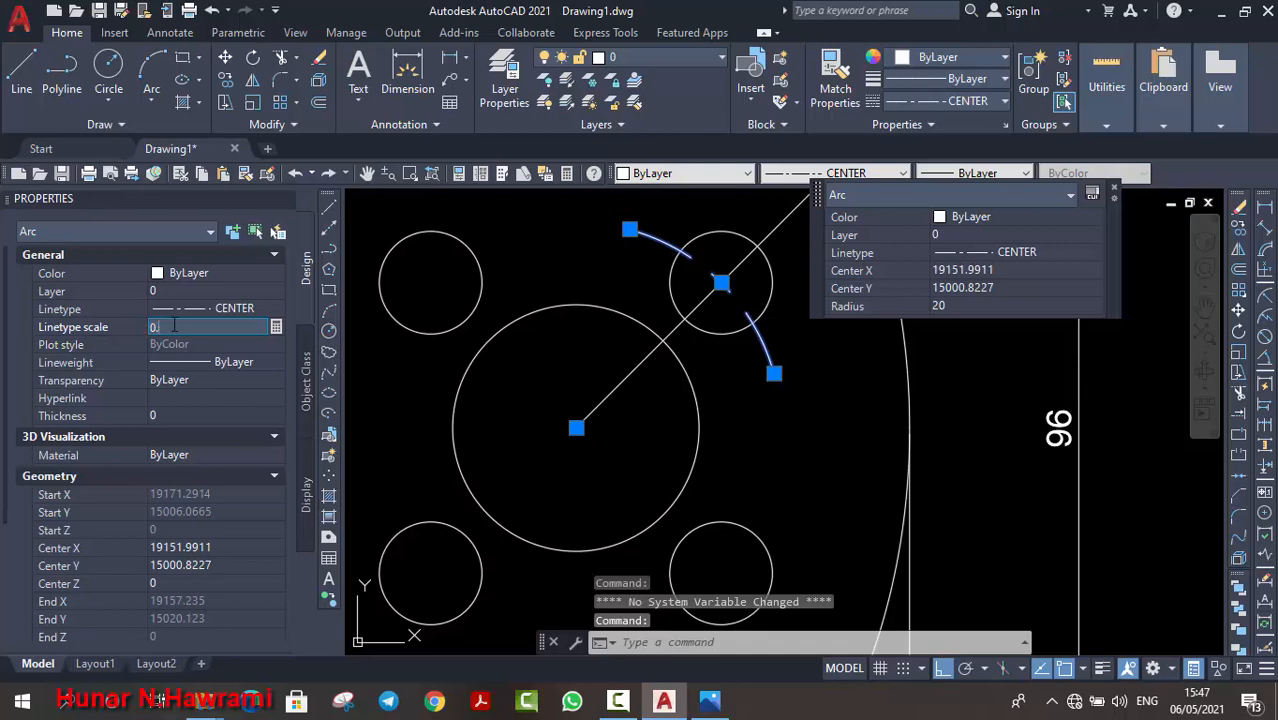
Step: Set the short arc's linetype scale to 0.2 and deselect the arc
key("Return")
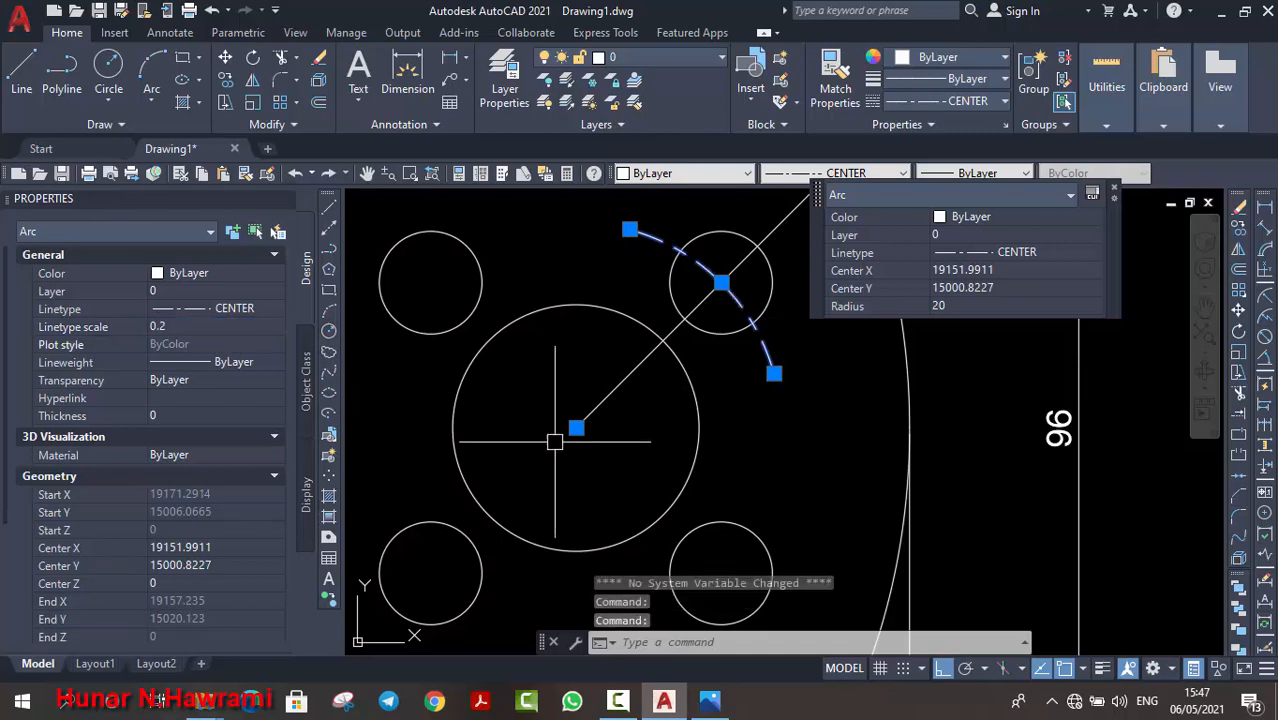
left_click(759, 456)
left_click(804, 458)
key("Escape")
Step: Close the object properties and examine the outer holes and vertical spacing dimensions of Fig. 1 in the reference image
scroll(850, 375, "down", 4)
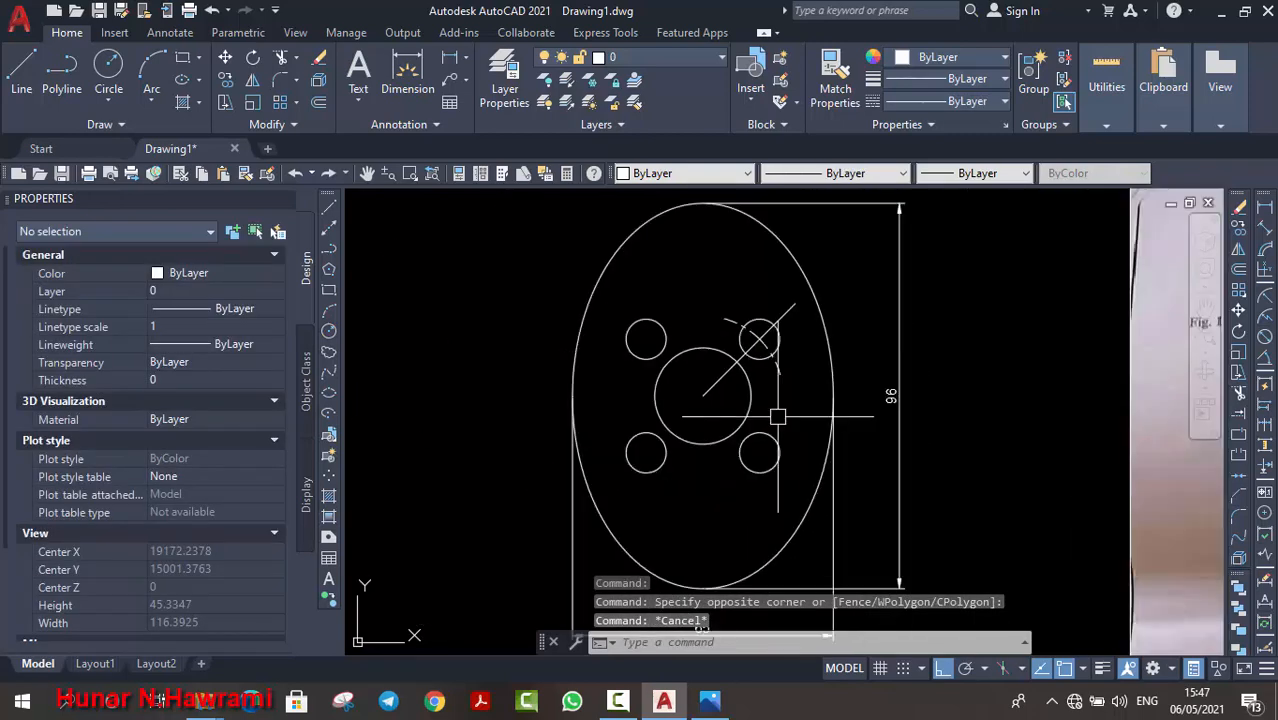
middle_click_drag(813, 451, 594, 383)
scroll(594, 383, "down", 3)
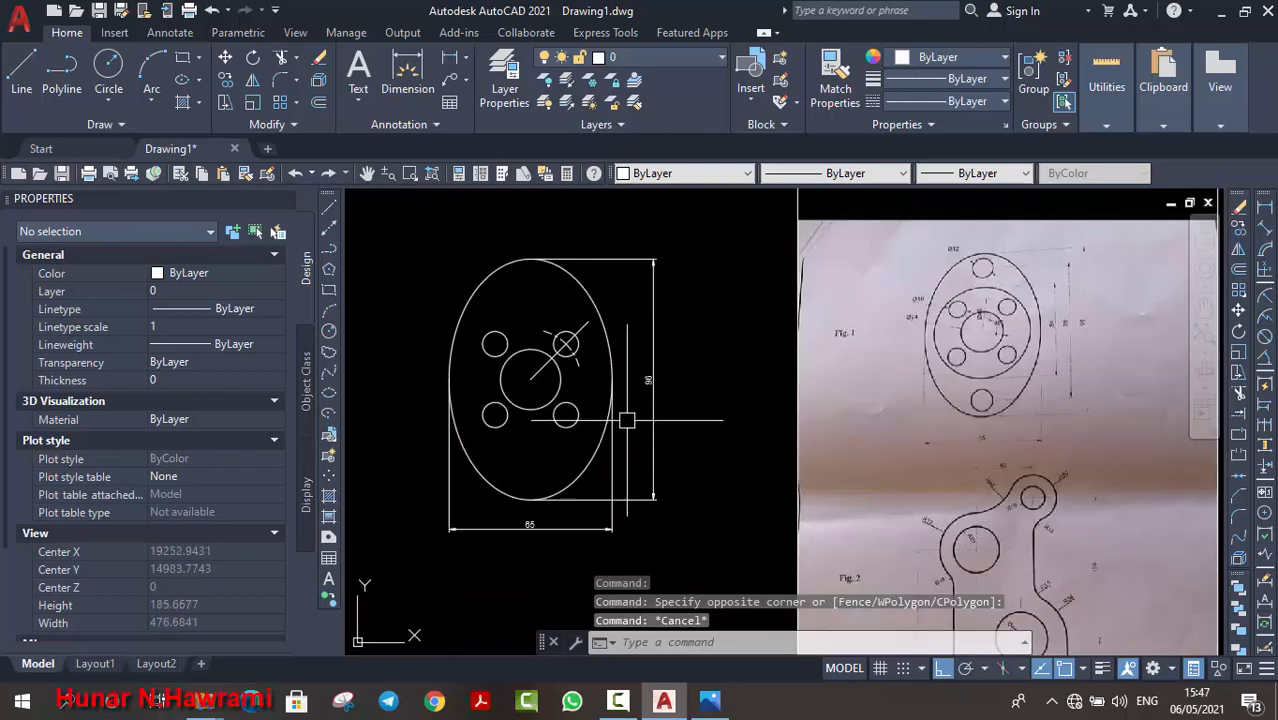
left_click(286, 199)
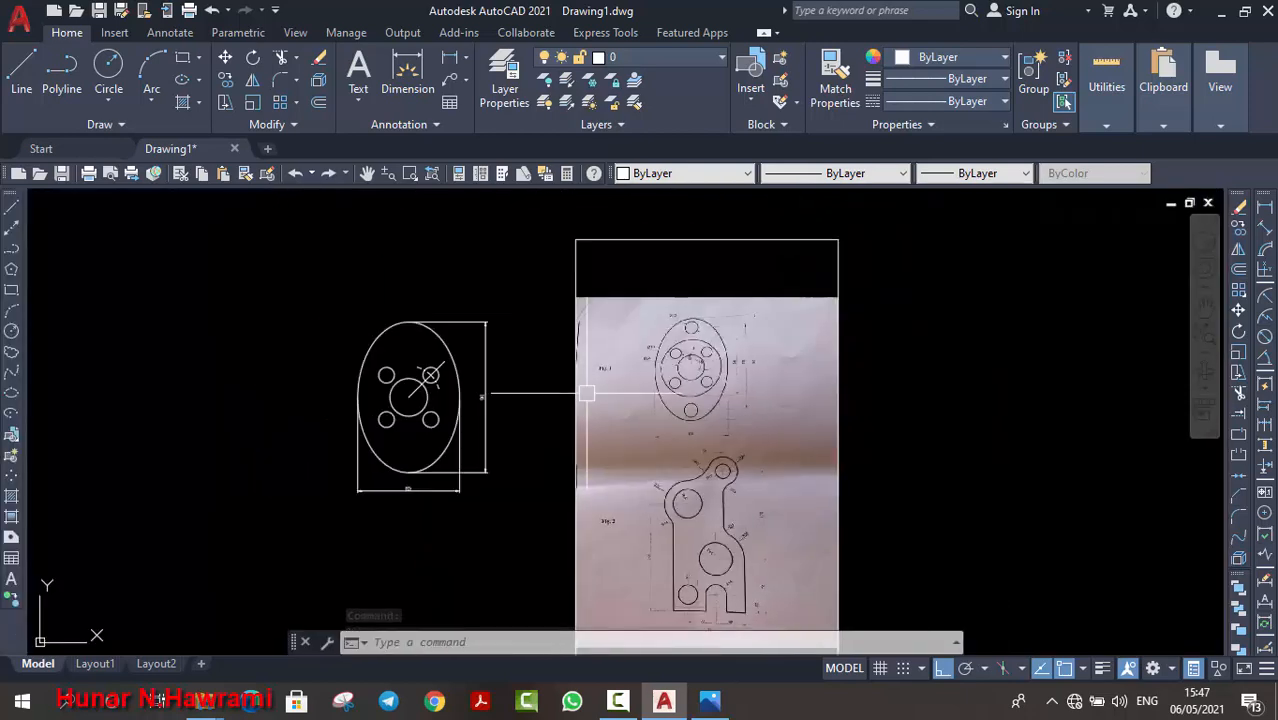
scroll(707, 348, "up", 6)
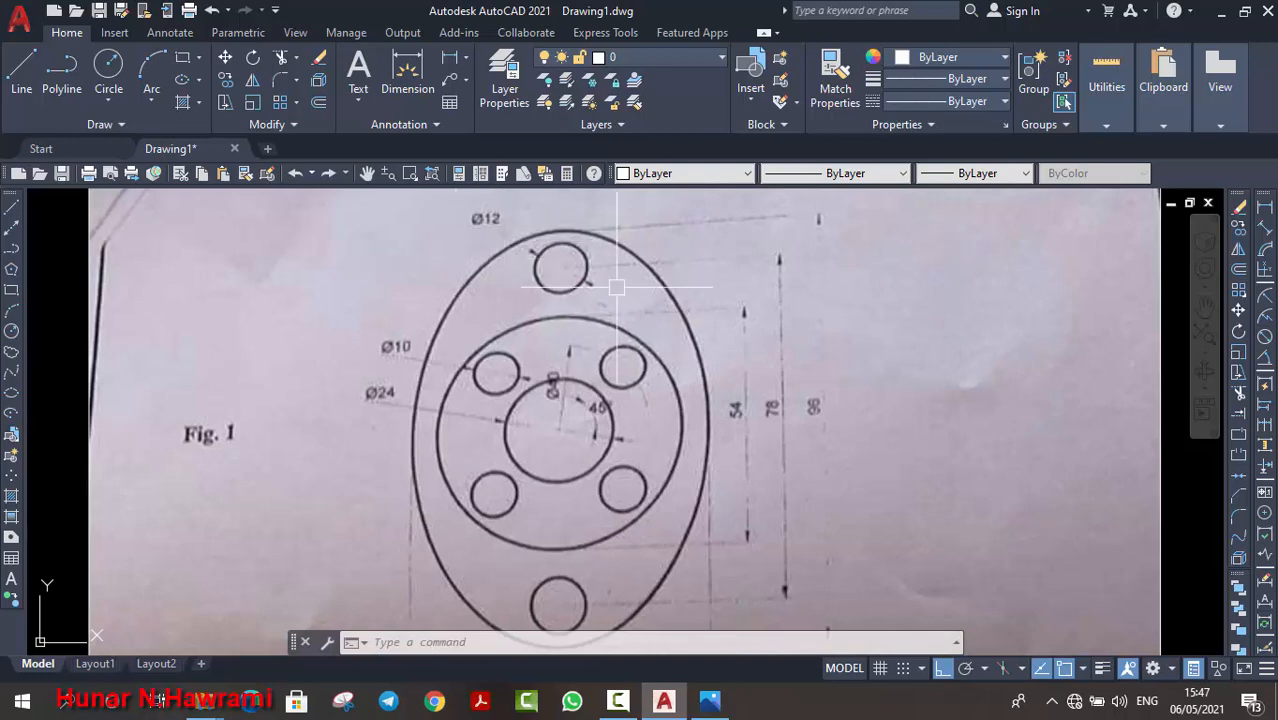
scroll(793, 398, "down", 2)
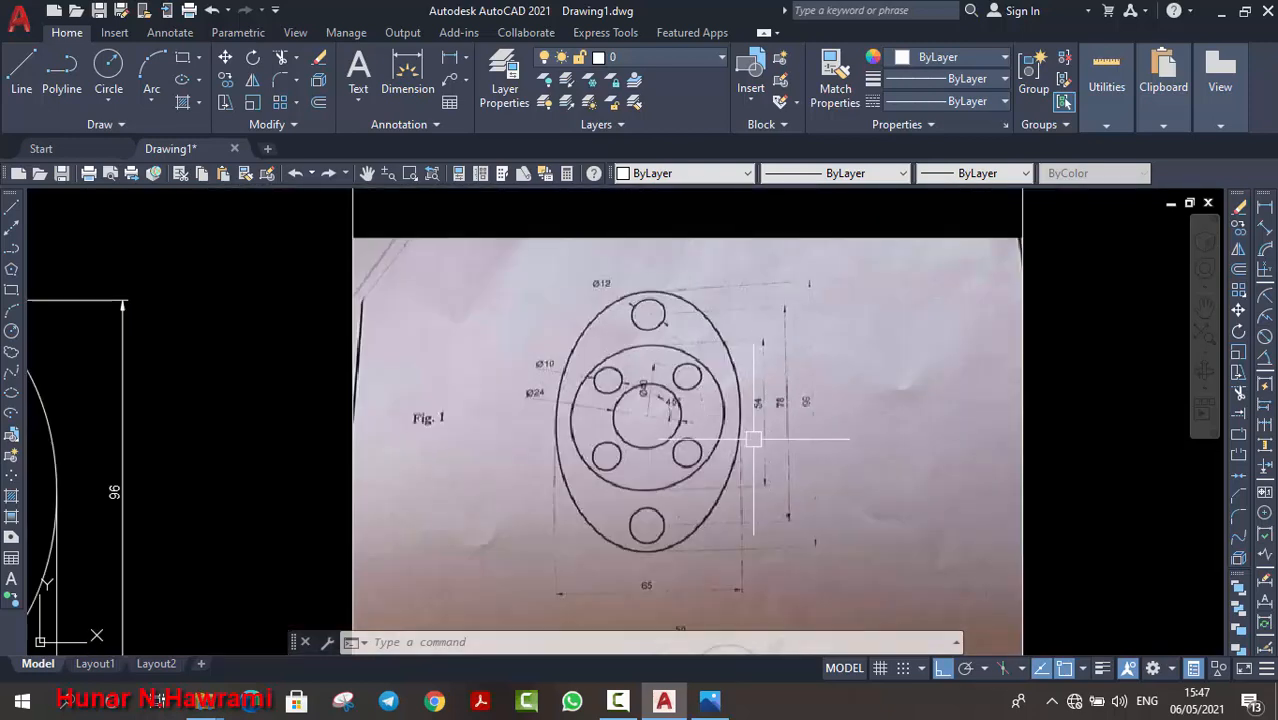
Step: Add a diameter dimension to the large centre circle, placing its text outside the ellipse on the left side
middle_click_drag(331, 425, 722, 362)
middle_click_drag(522, 425, 599, 371)
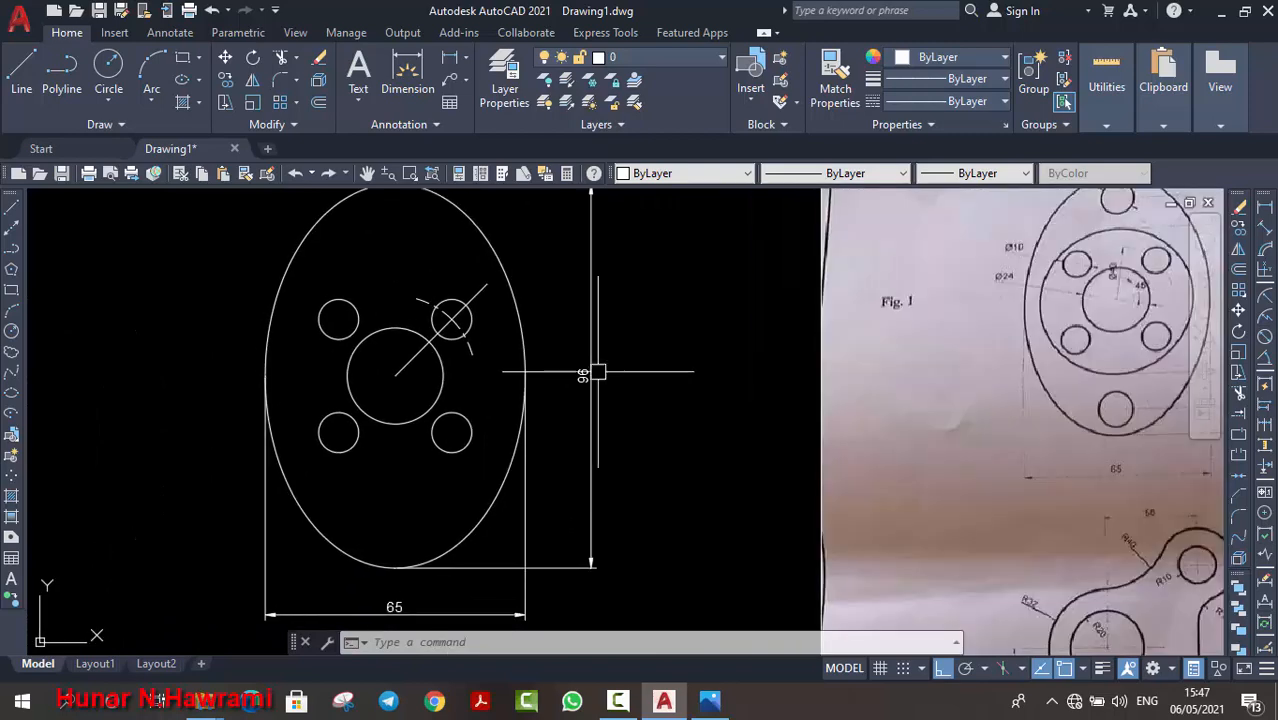
mouse_move(476, 356)
middle_mouse_down()
mouse_move(550, 355)
mouse_move(563, 375)
middle_mouse_up()
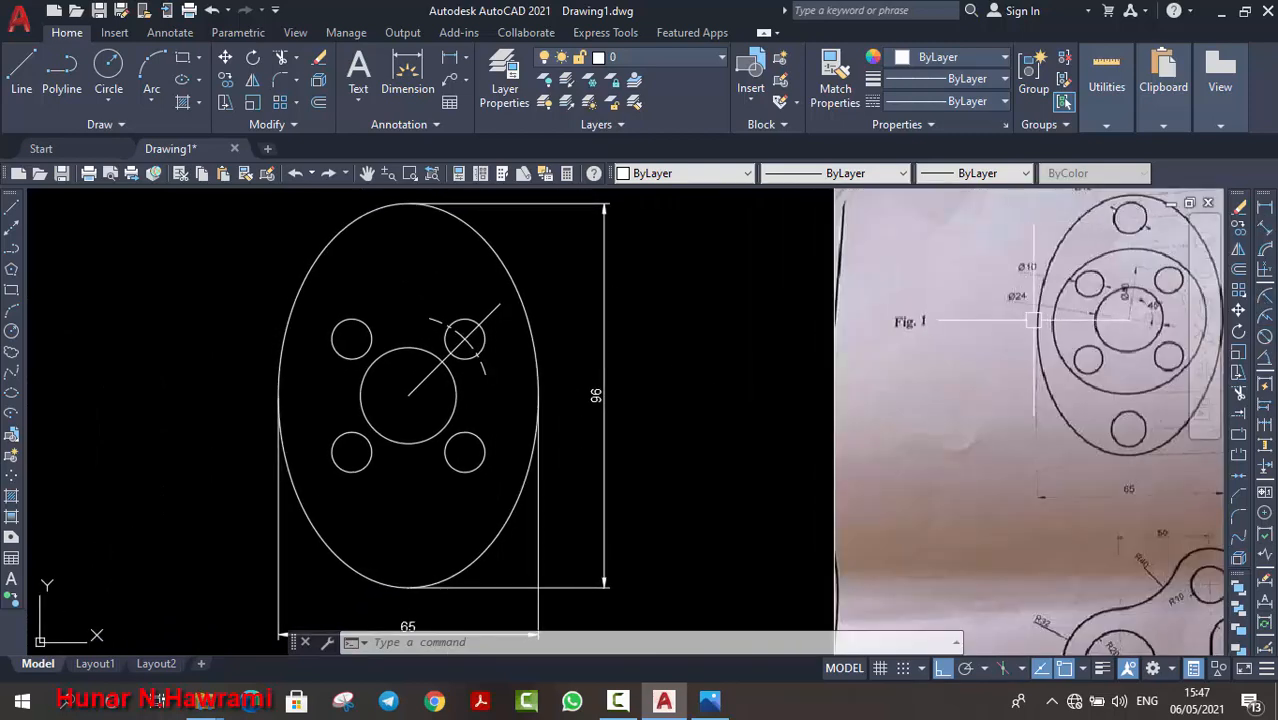
left_click(1263, 339)
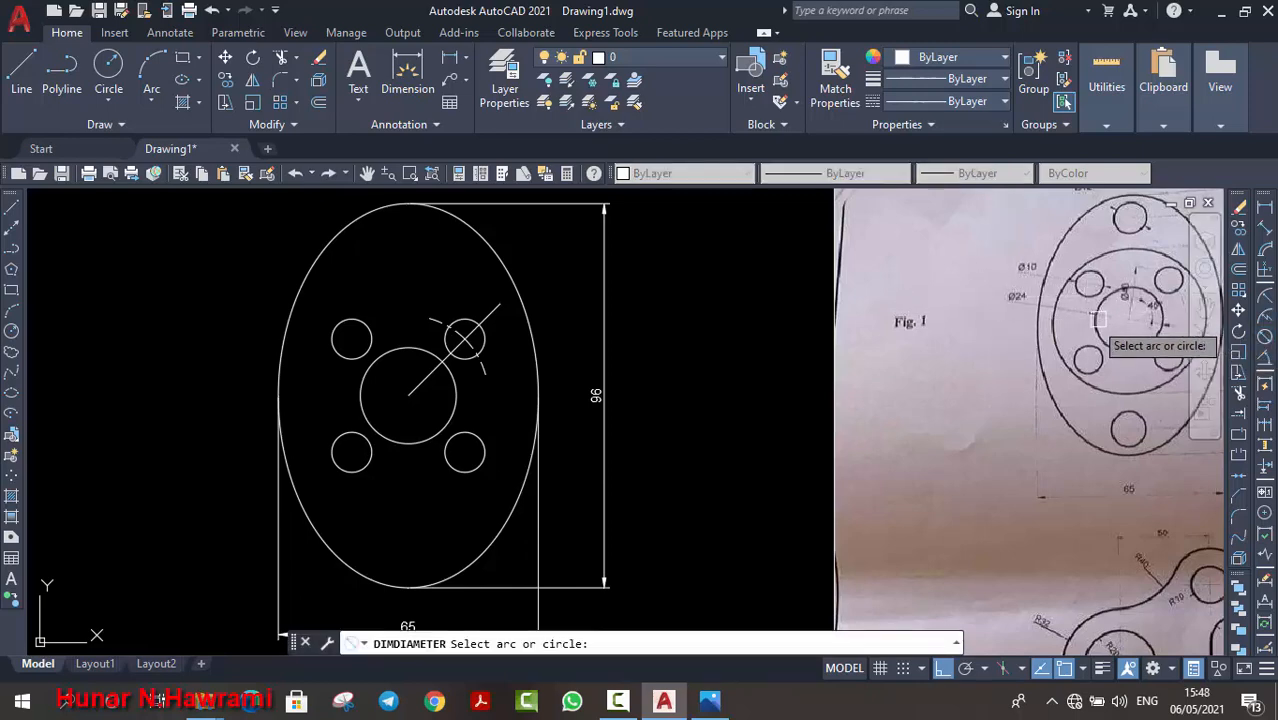
left_click(368, 394)
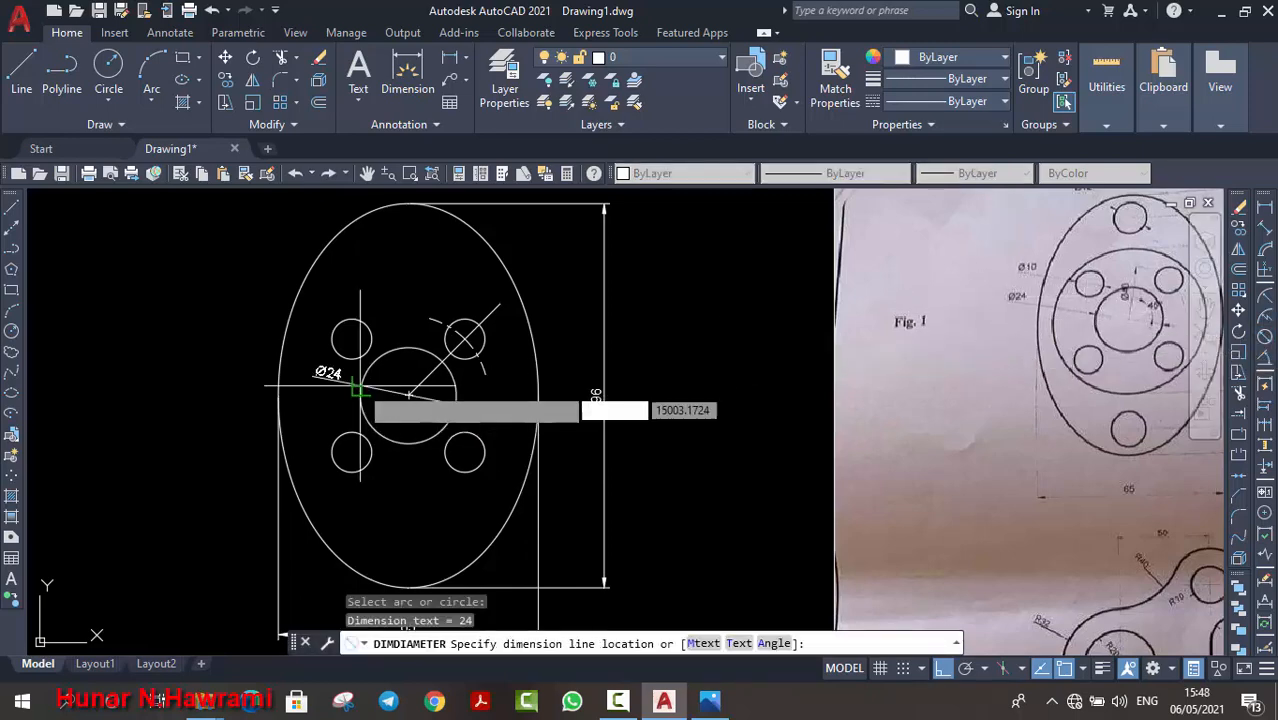
left_click(213, 350)
Step: Add a diameter dimension to the upper-left small hole, placing its text outside the ellipse above the centre circle's dimension
key("Return")
left_click(332, 340)
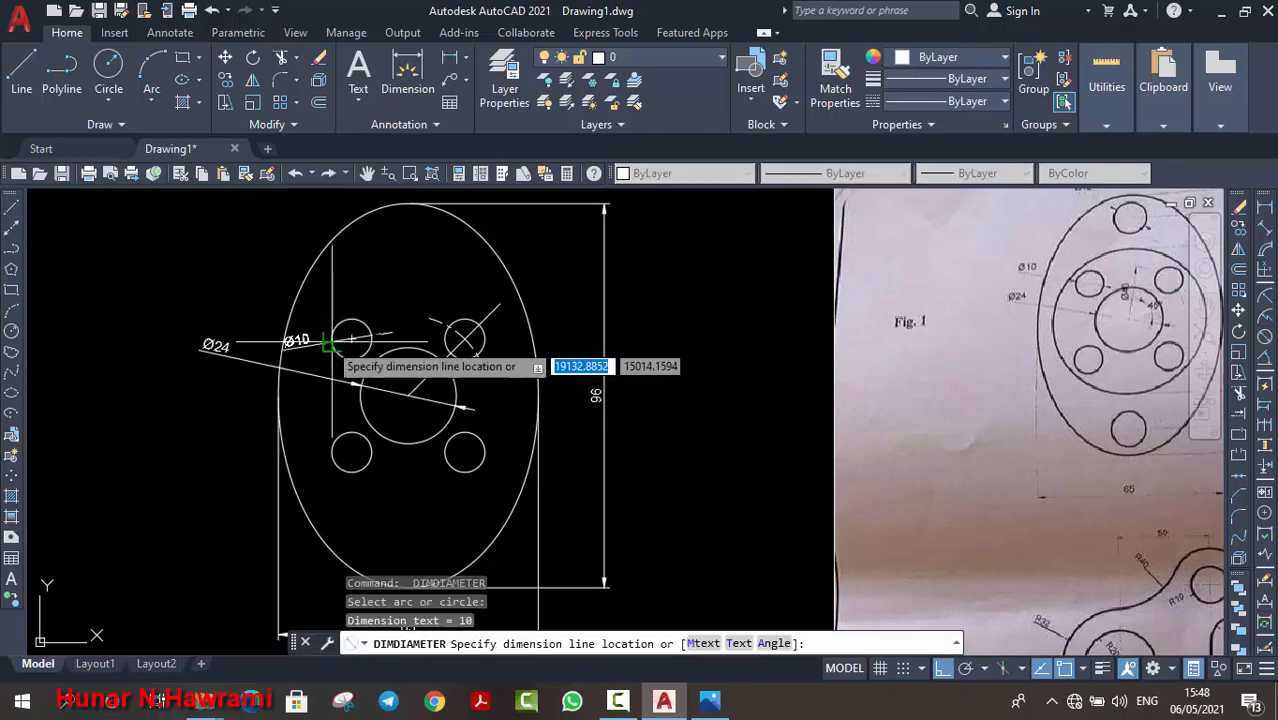
left_click(242, 287)
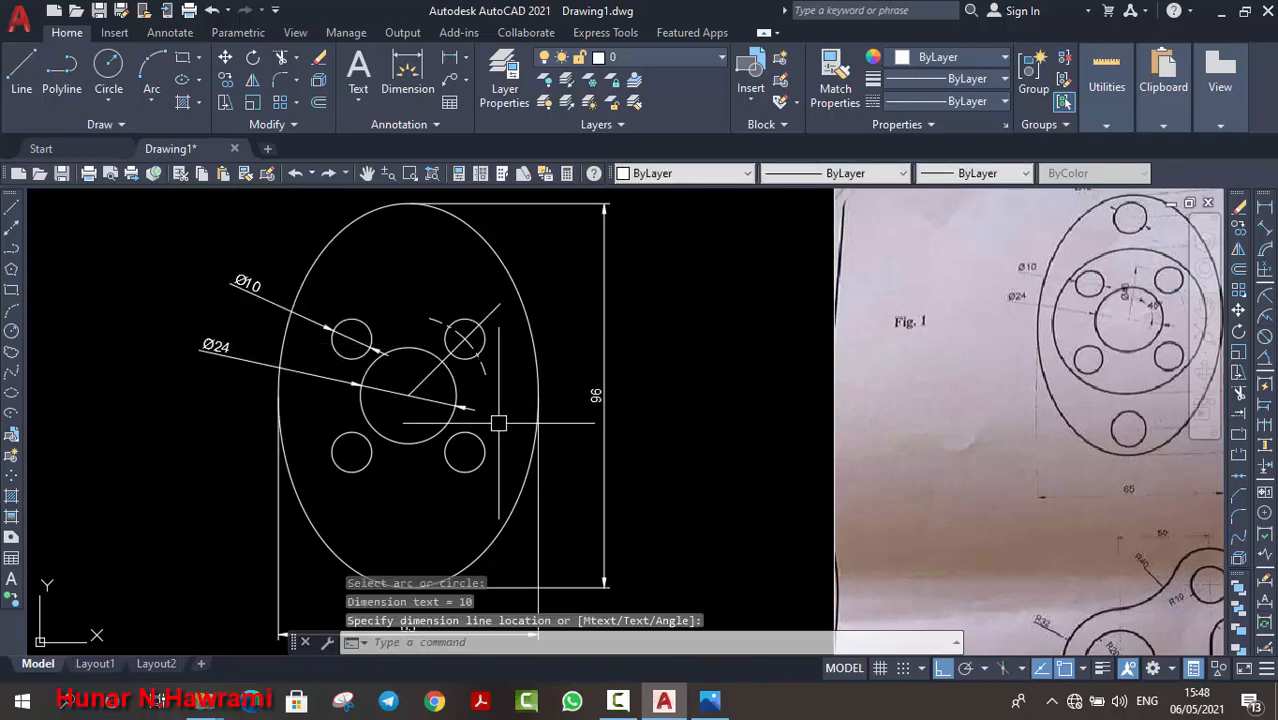
Step: Add a diameter dimension to the dashed centre-line arc, with its dimension line running near-vertically and the text above the arc
middle_click(548, 451)
middle_click_drag(591, 453, 573, 451)
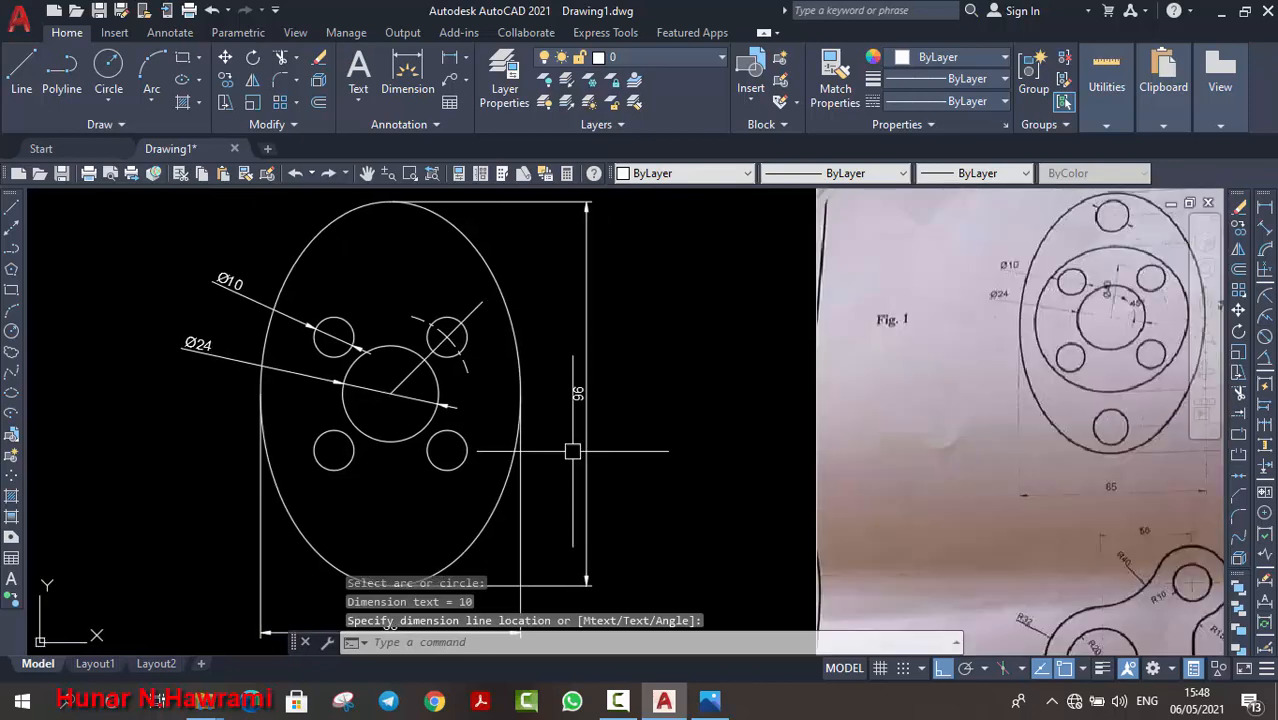
key("Return")
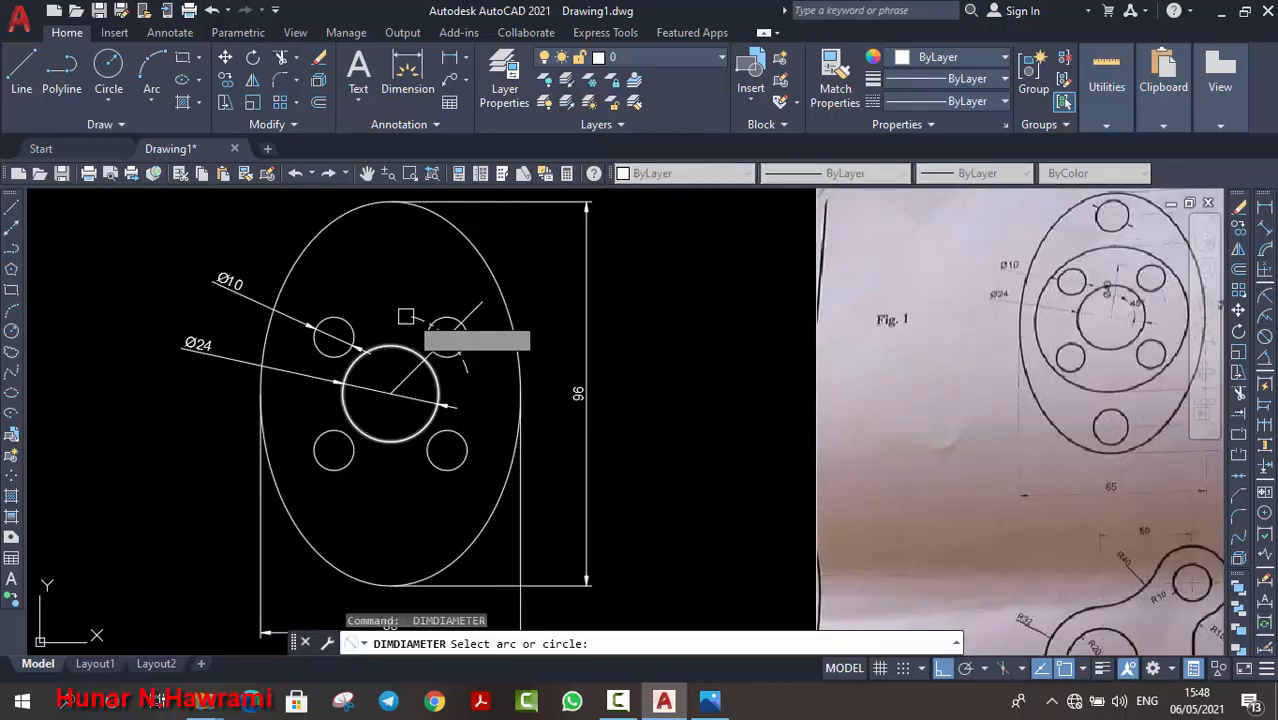
left_click(402, 346)
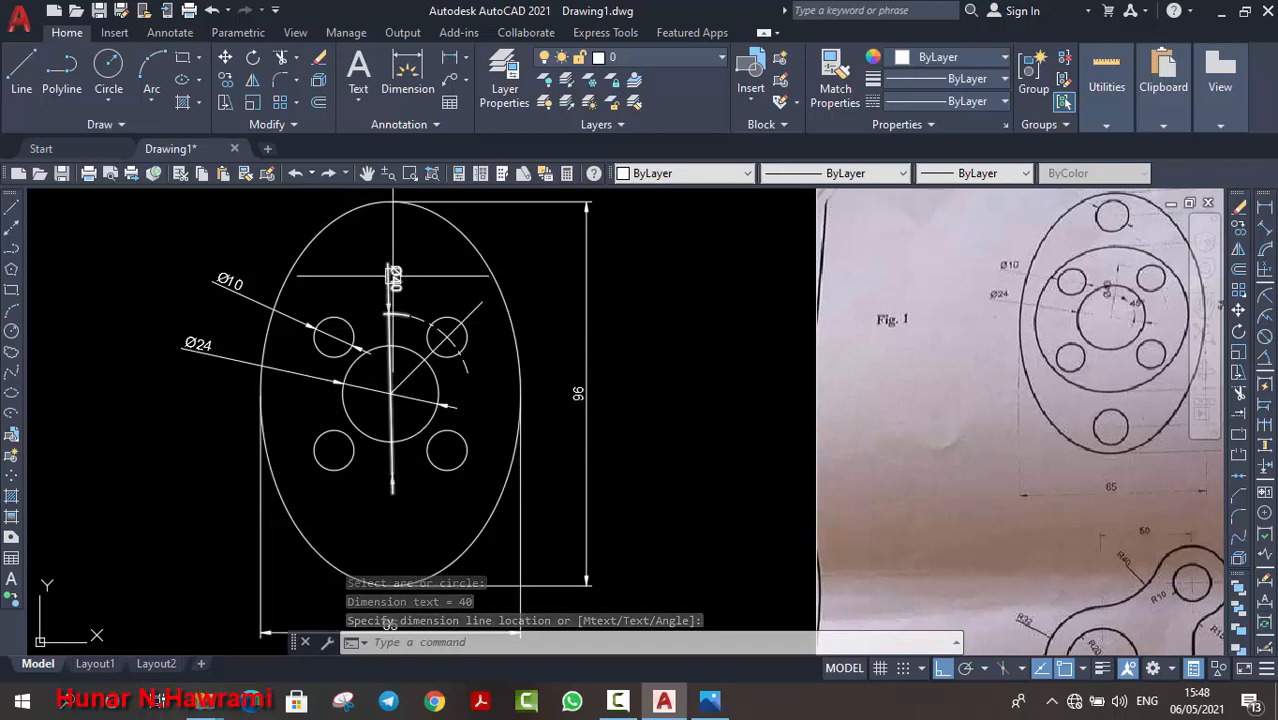
left_click(398, 404)
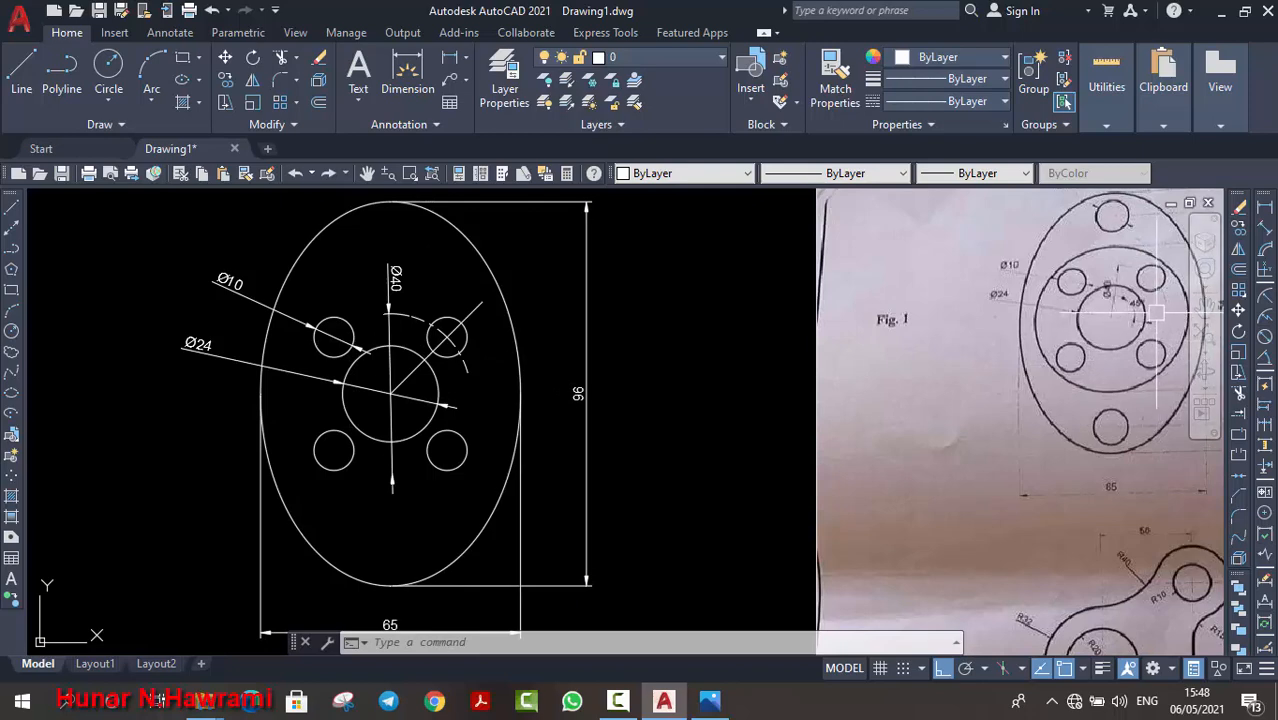
left_click(1265, 315)
left_click(1265, 358)
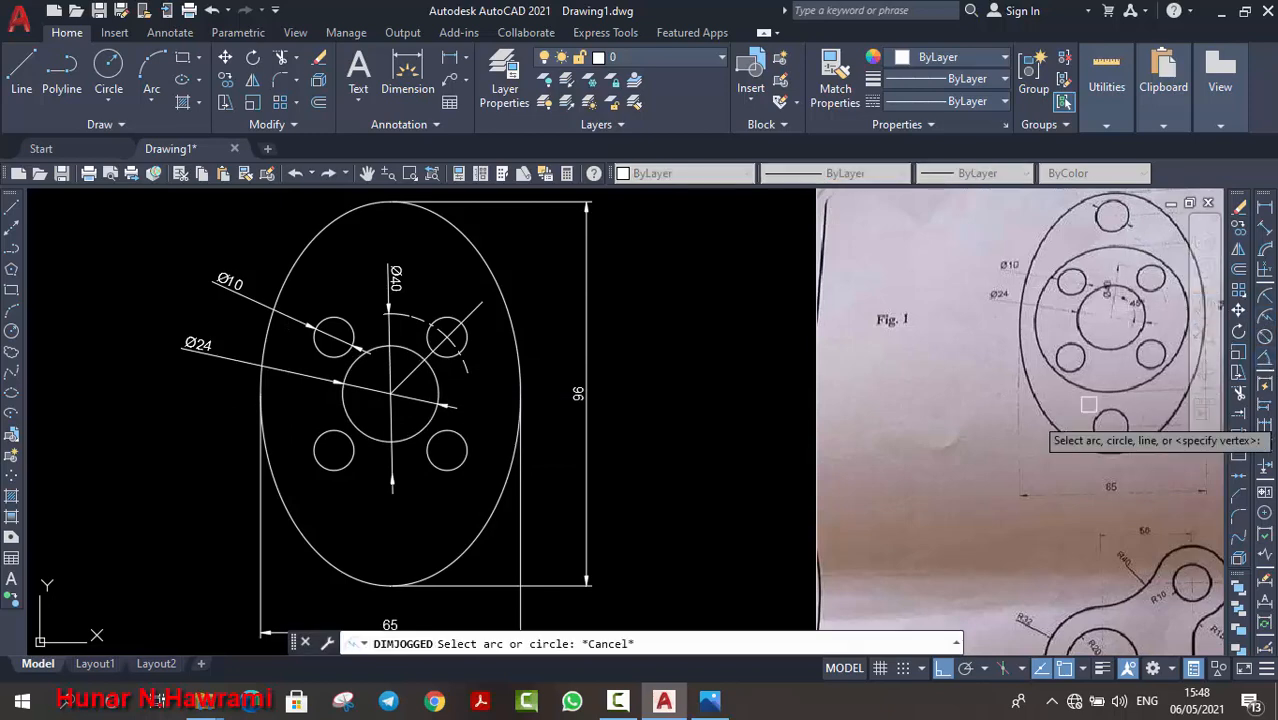
left_click(414, 370)
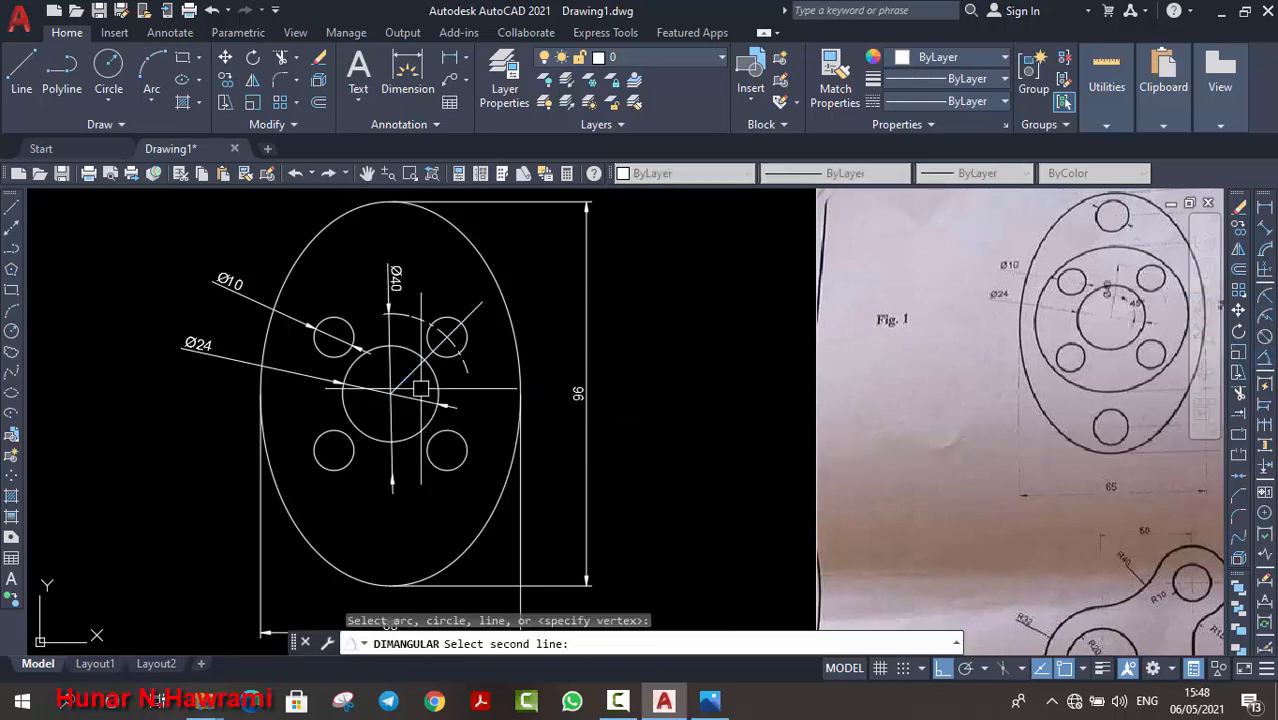
key("Escape")
Step: Draw a horizontal line from the flange's centre to the right, ending just inside the ellipse
type("l")
key("space")
left_click(391, 392)
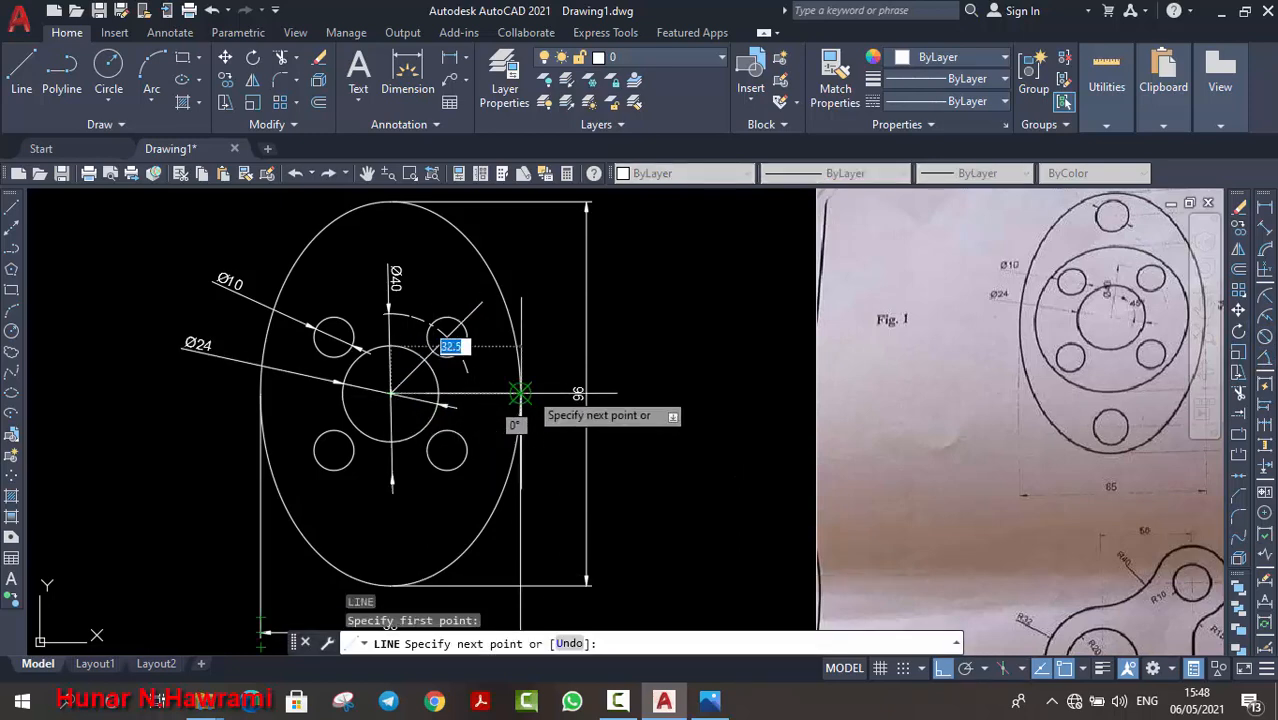
left_click(497, 393)
key("space")
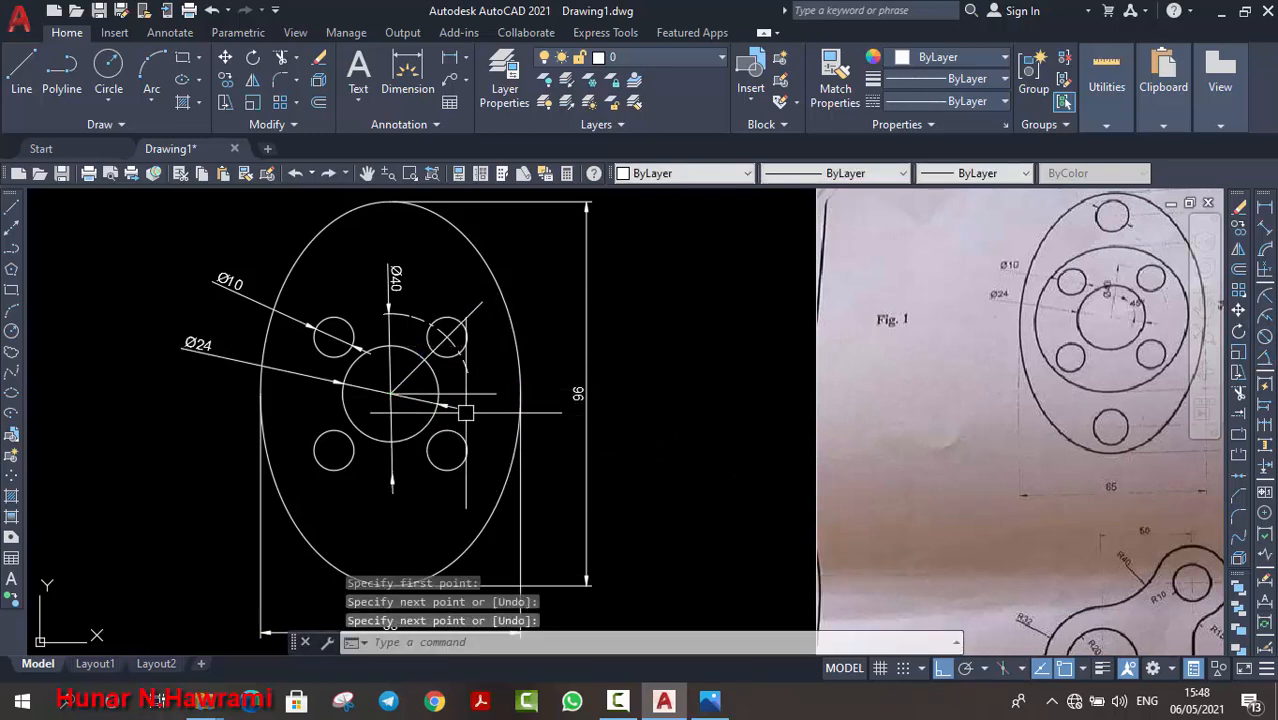
Step: Add an angular dimension between the diagonal line and the horizontal centre line, placing its arc inside the centre circle
left_click(1266, 370)
left_click(411, 374)
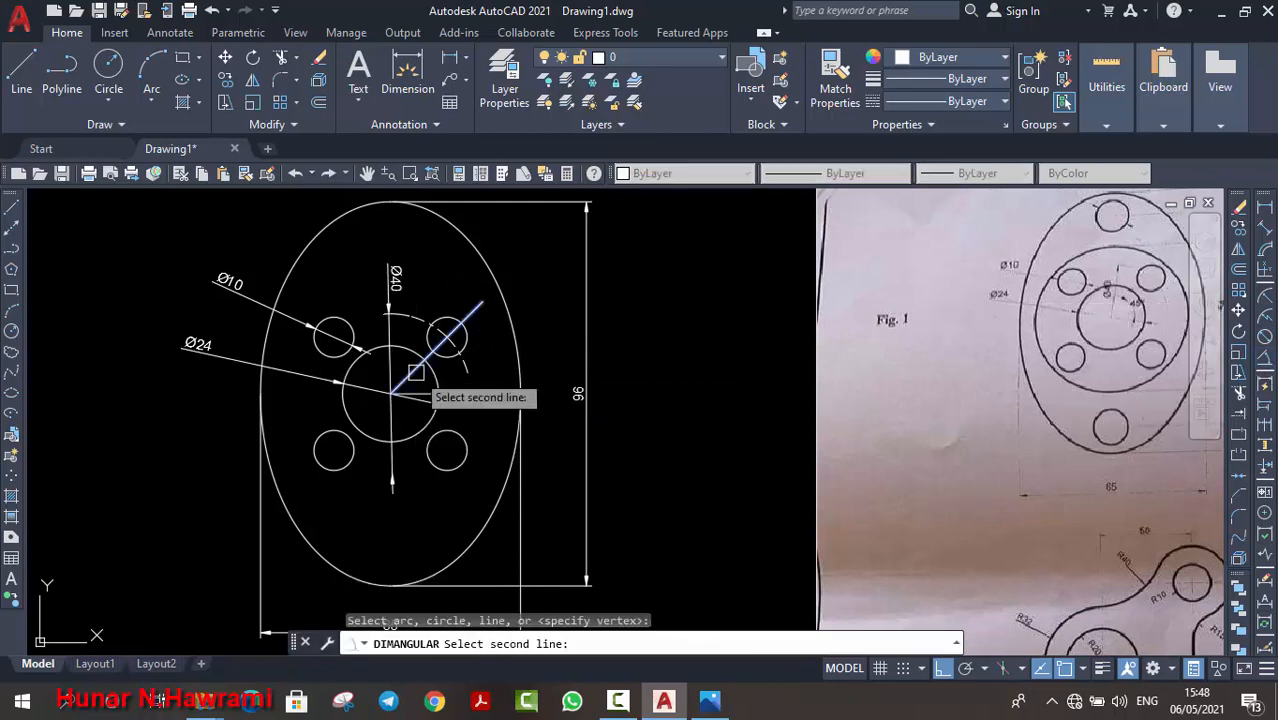
scroll(443, 398, "up", 4)
left_click(406, 386)
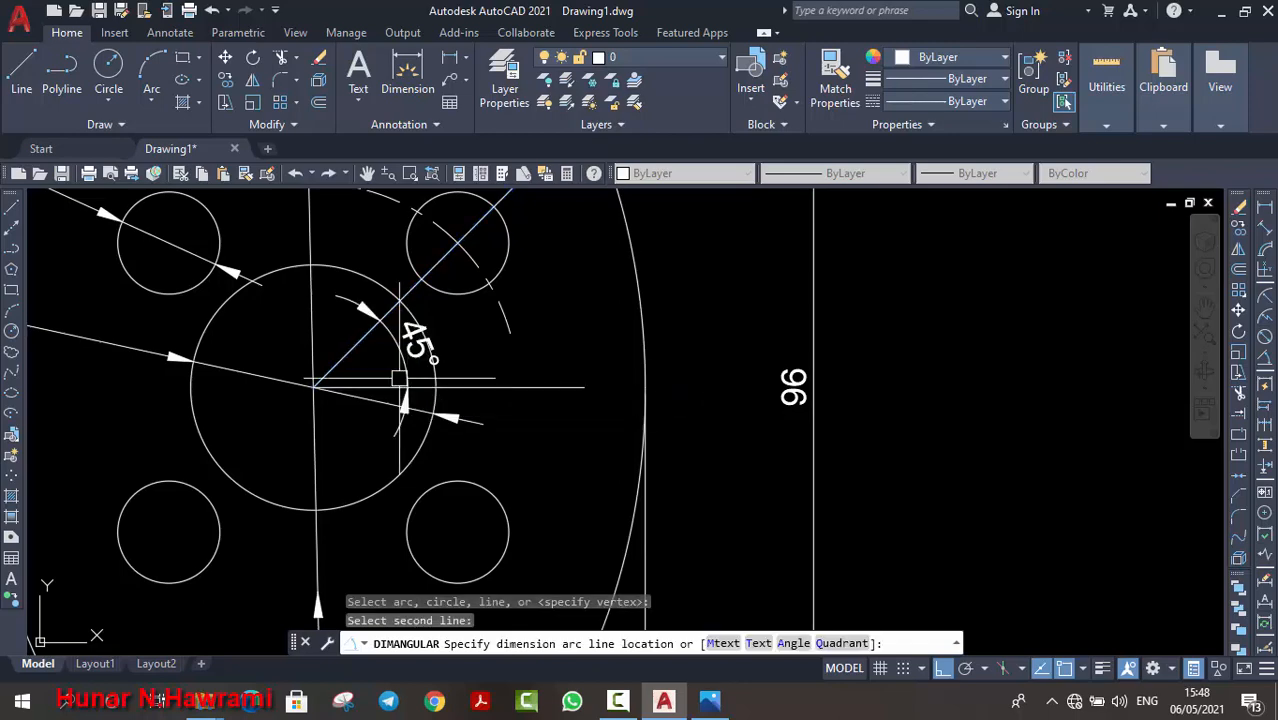
left_click(400, 372)
scroll(481, 295, "down", 4)
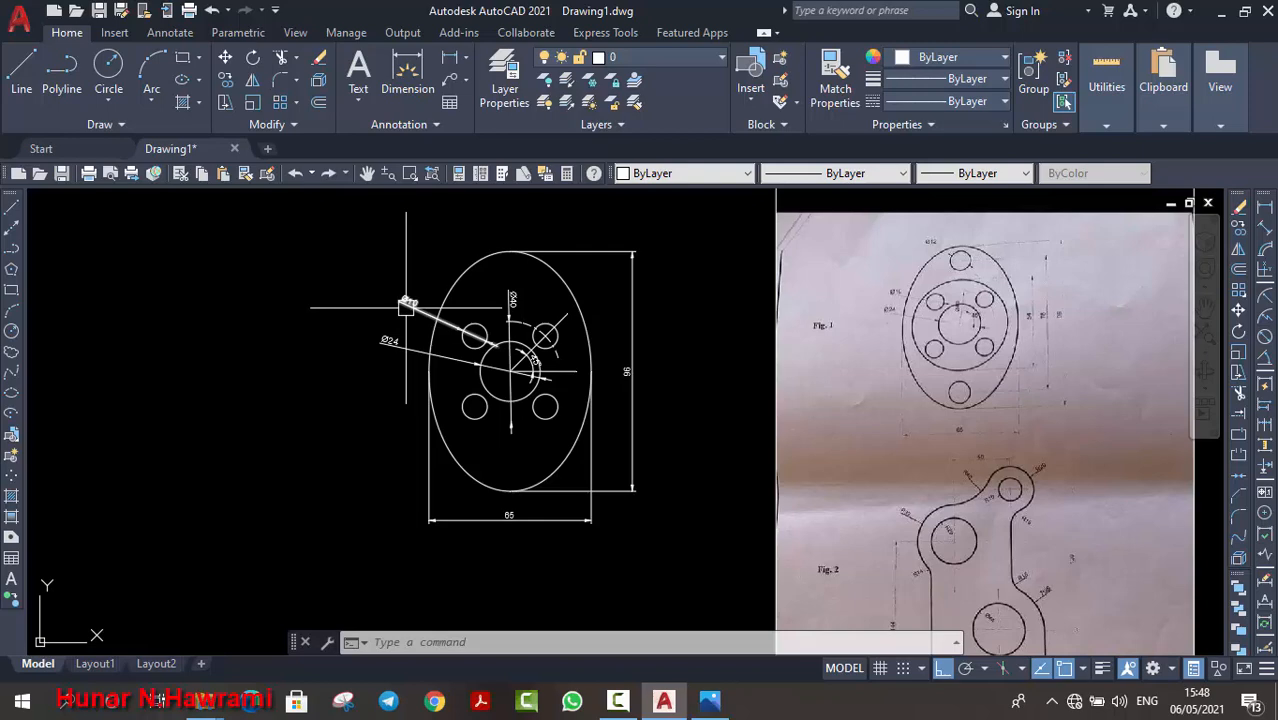
middle_click_drag(425, 447, 433, 377)
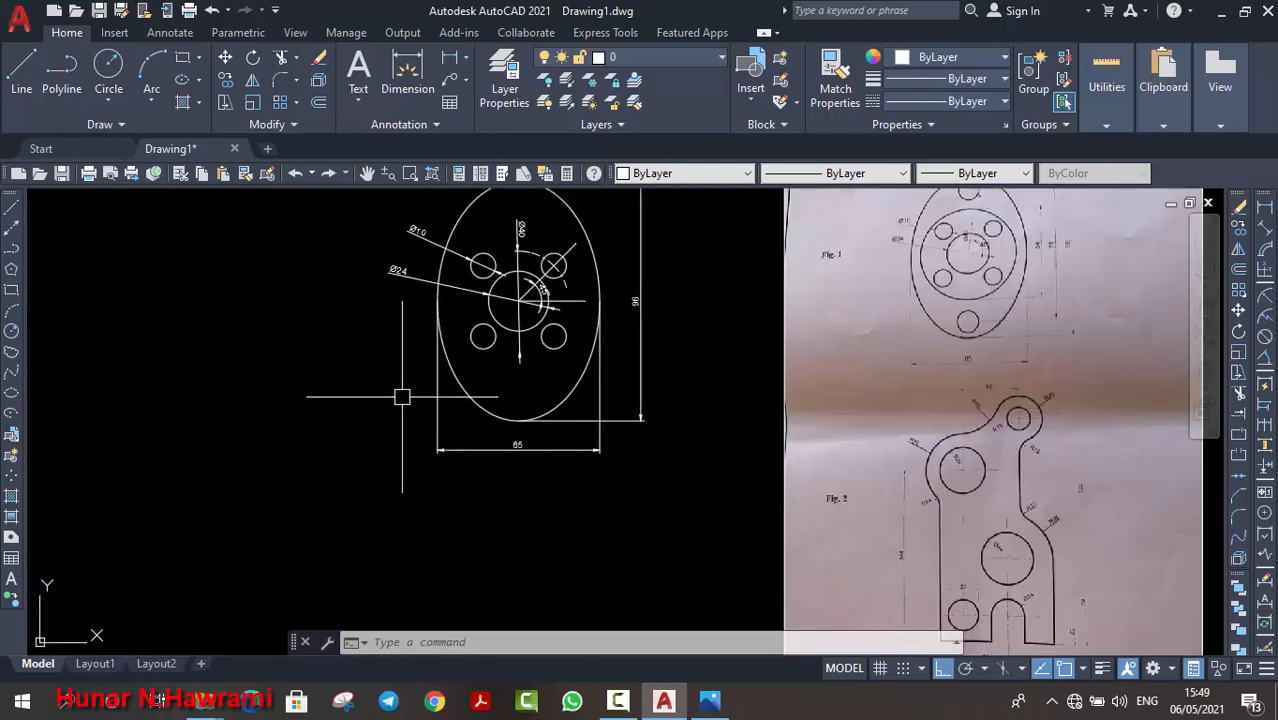